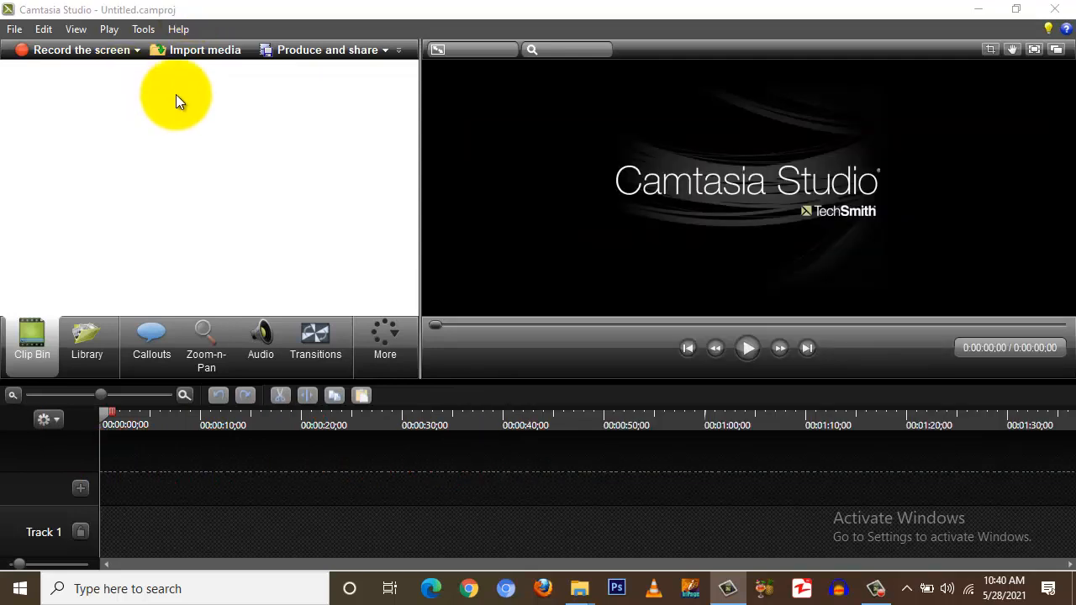
- Import the media files "pen scratch 4" and "scribel hand 1" from the whiteboard asts folder
left_click(184, 51)
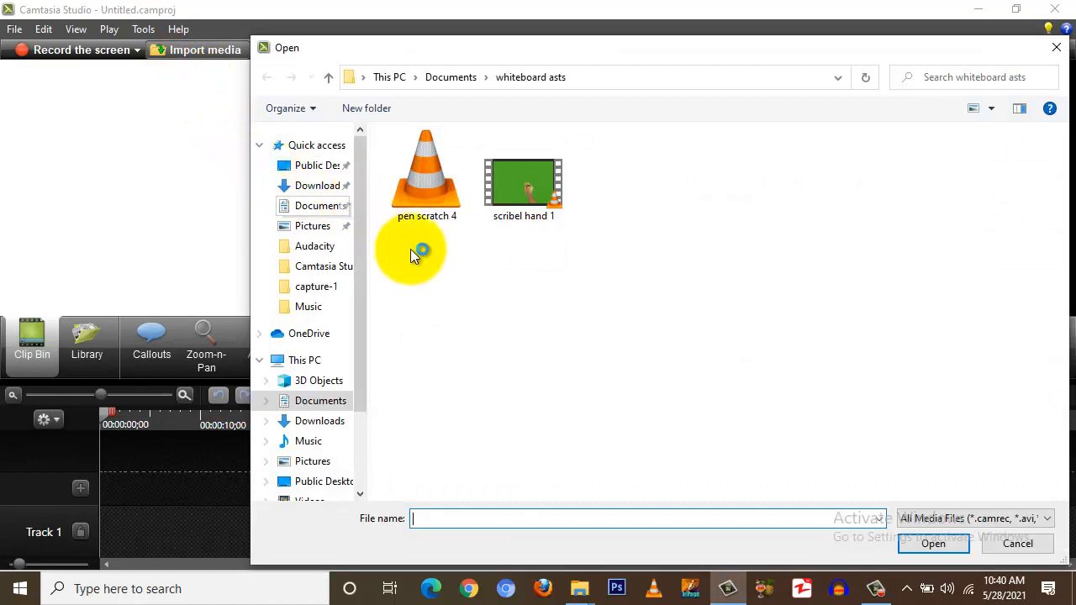
left_click(517, 196)
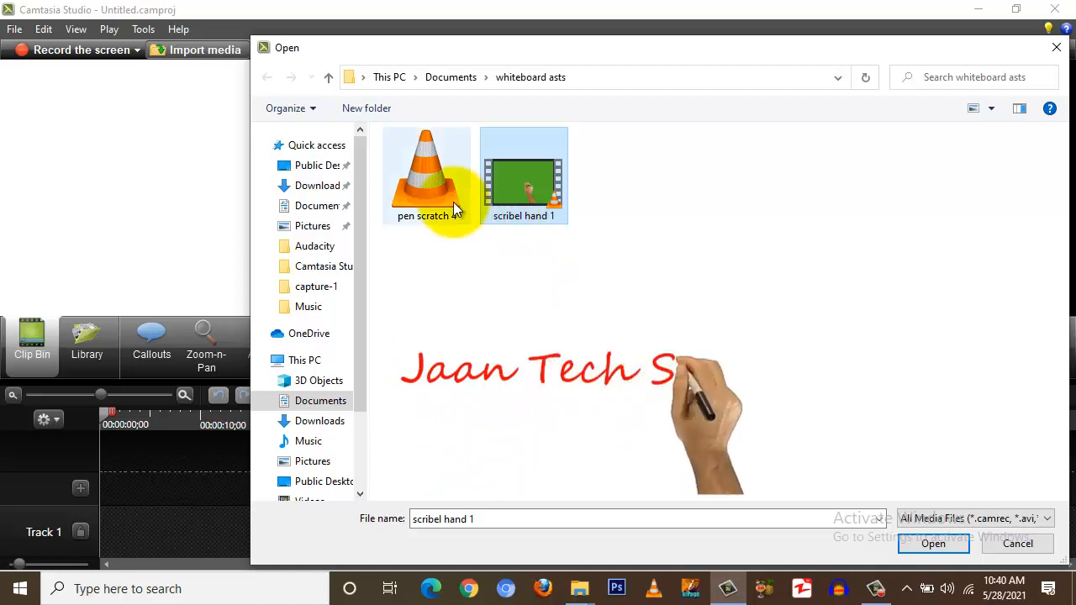
left_click(434, 191)
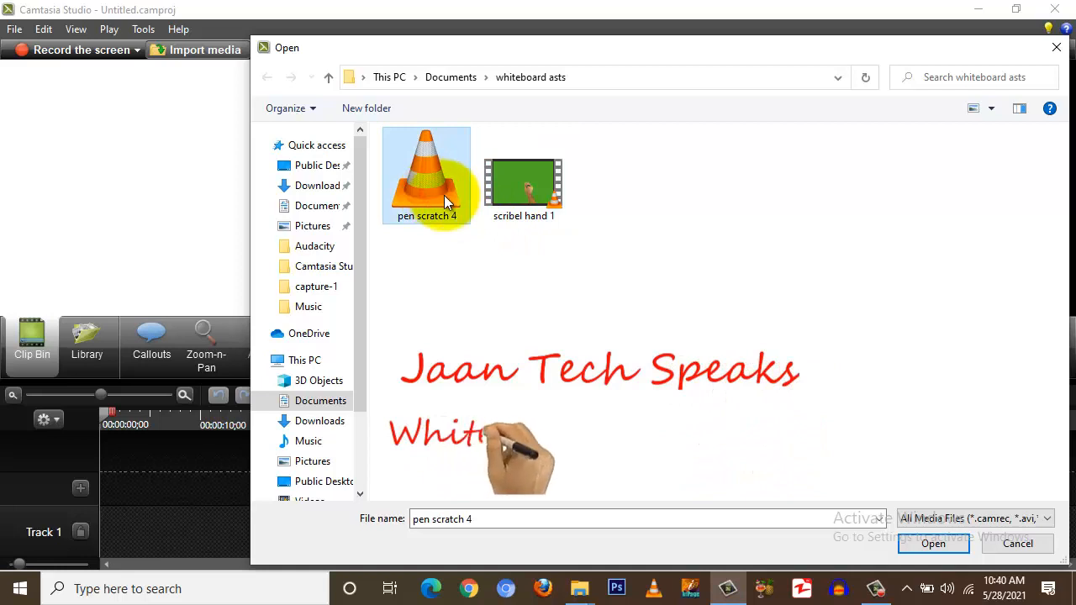
left_click_drag(588, 217, 422, 186)
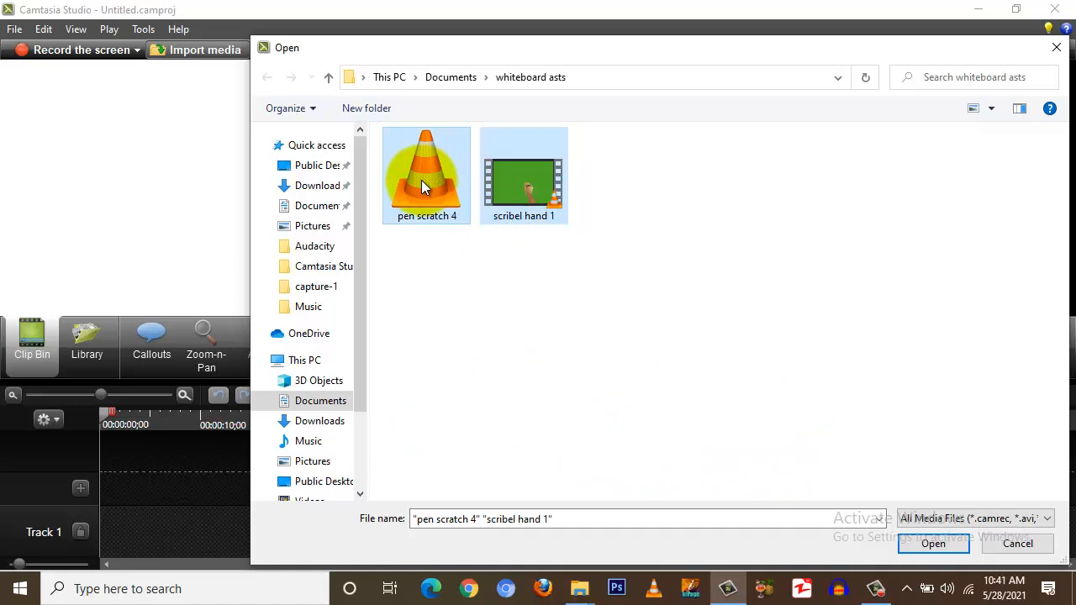
left_click(909, 543)
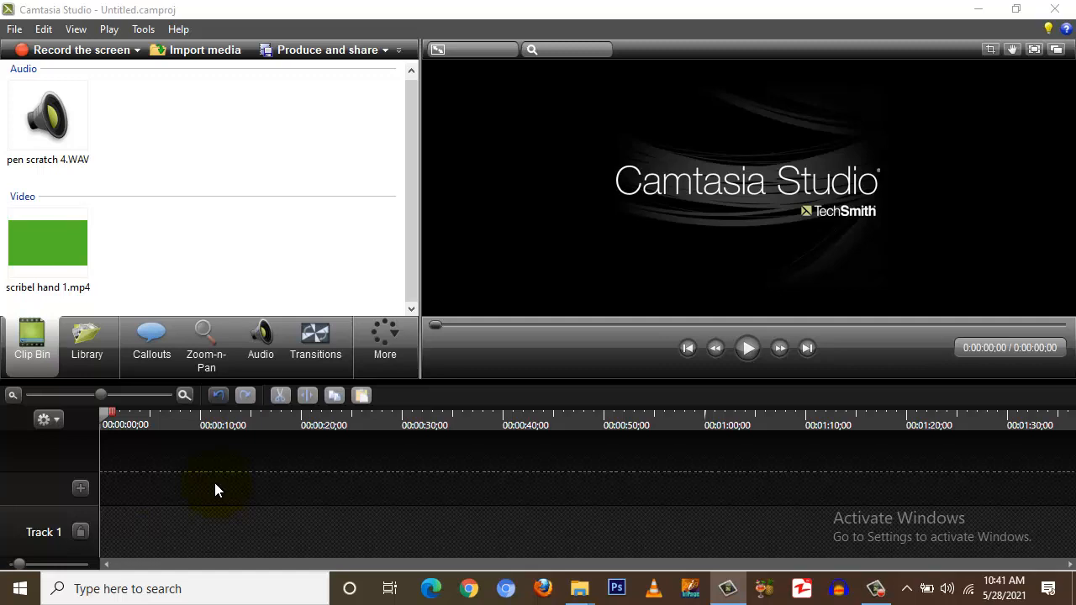
- Rename Track 1 on the timeline as "audio"
left_click(40, 534)
right_click(46, 522)
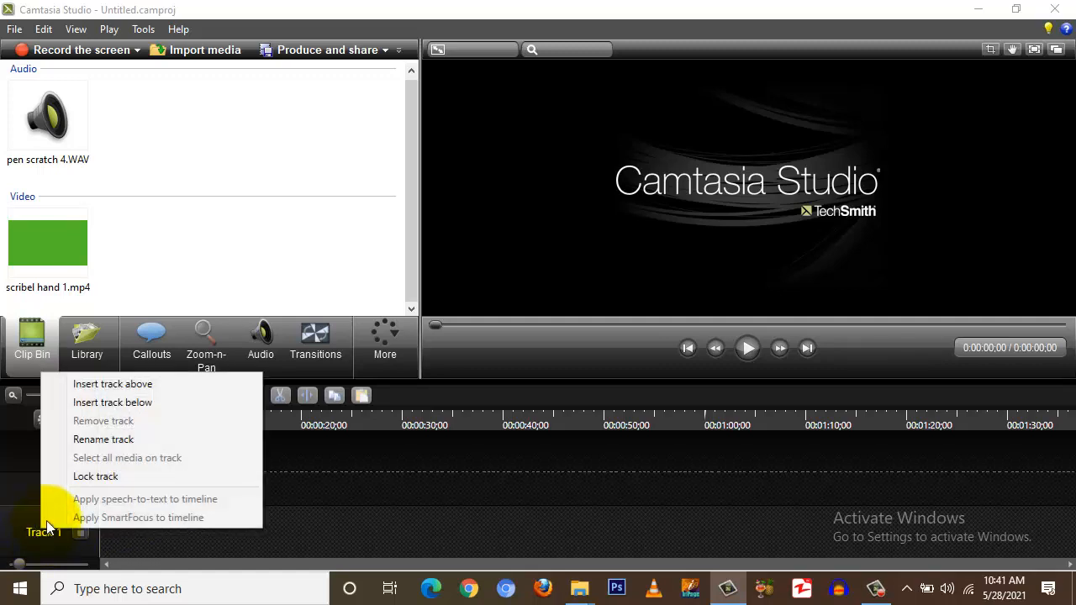
left_click(90, 441)
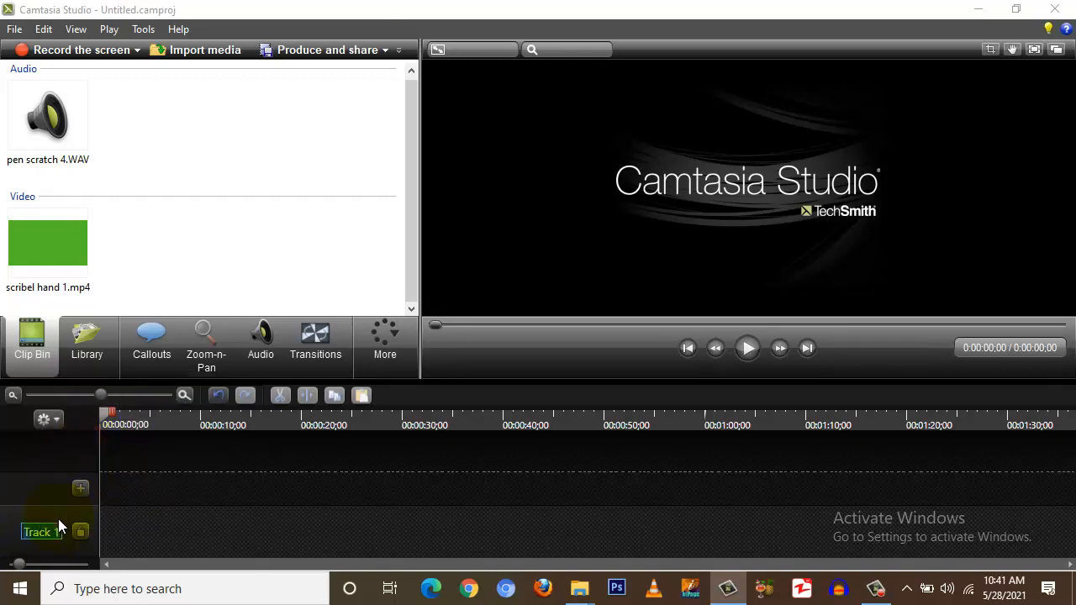
type("audio")
key("Return")
- Add a second track above the audio track and name it "text"
left_click(74, 488)
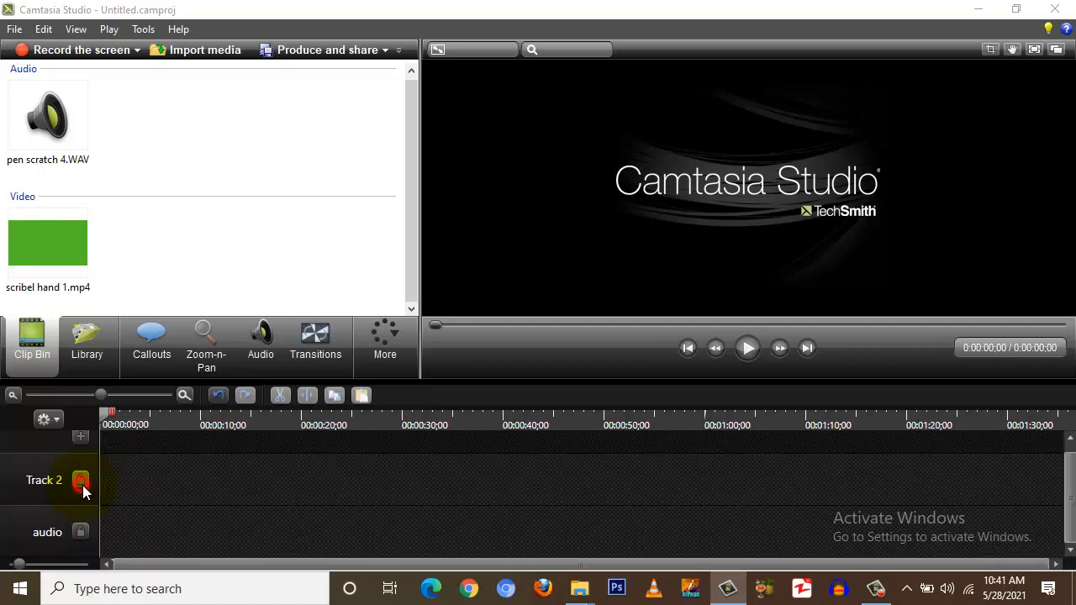
right_click(55, 476)
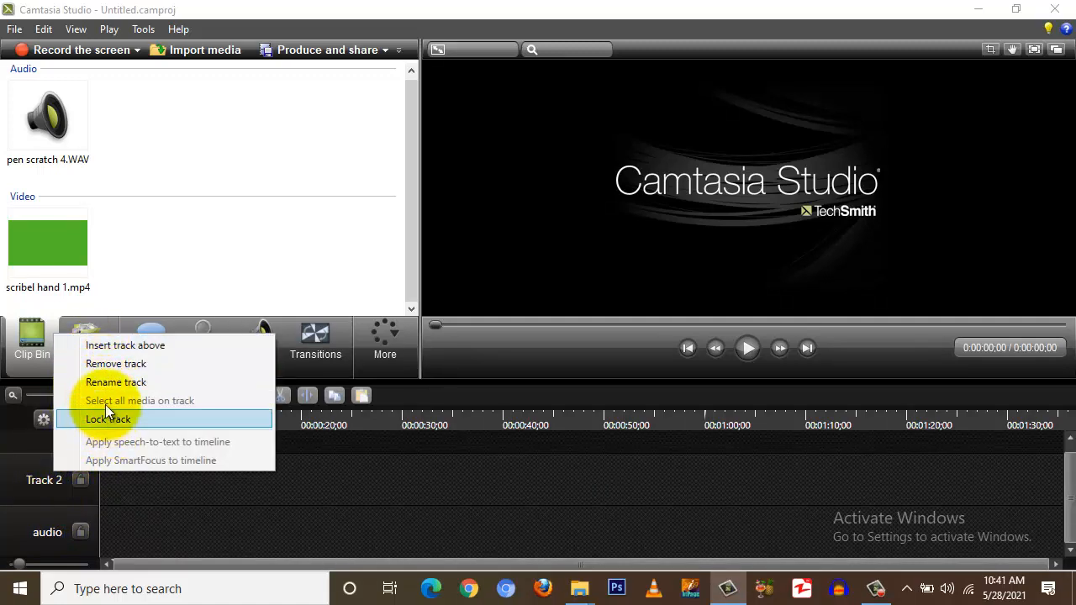
left_click(104, 383)
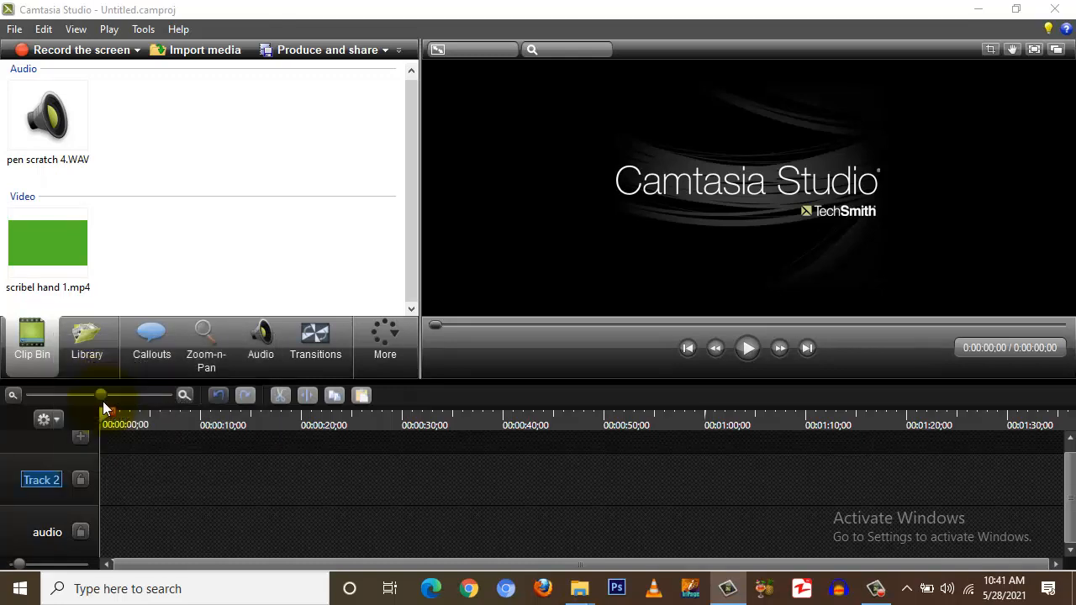
type("text")
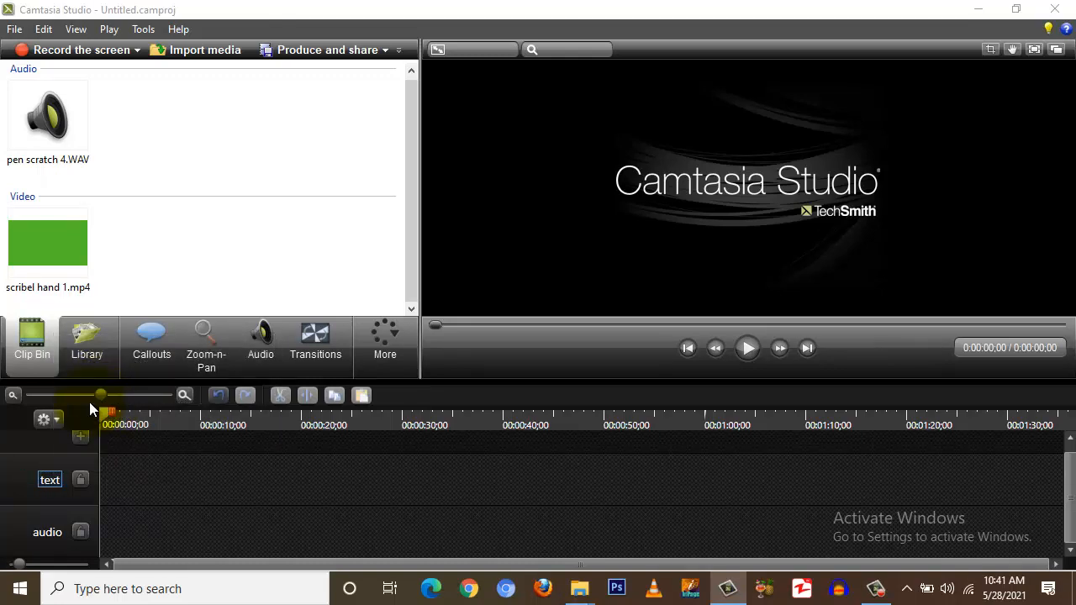
- Add a third track above the text track and name it "layer"
left_click(82, 437)
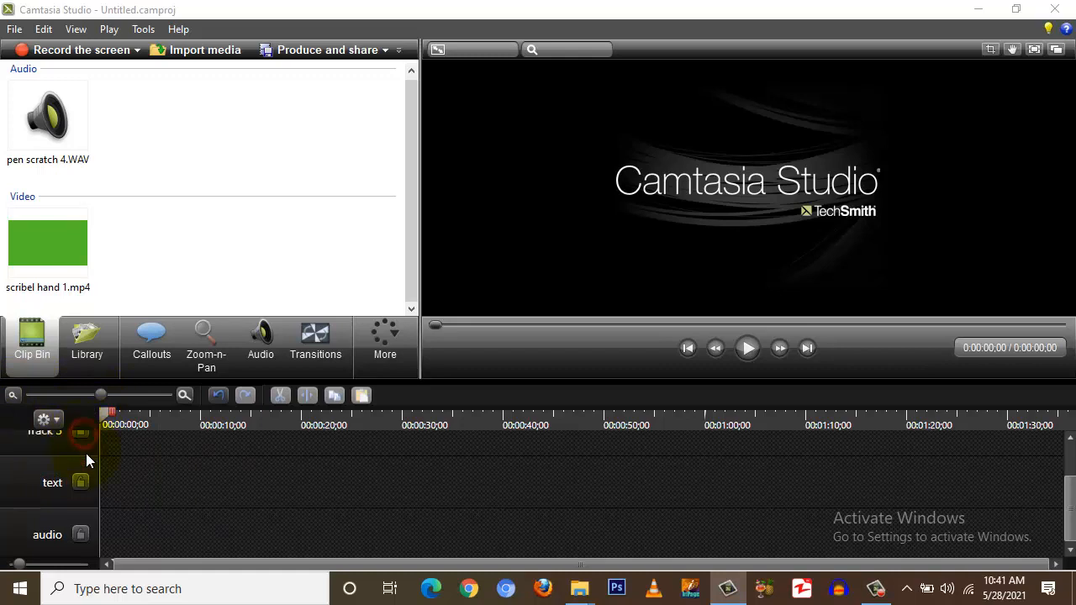
scroll(63, 465, "up", 1)
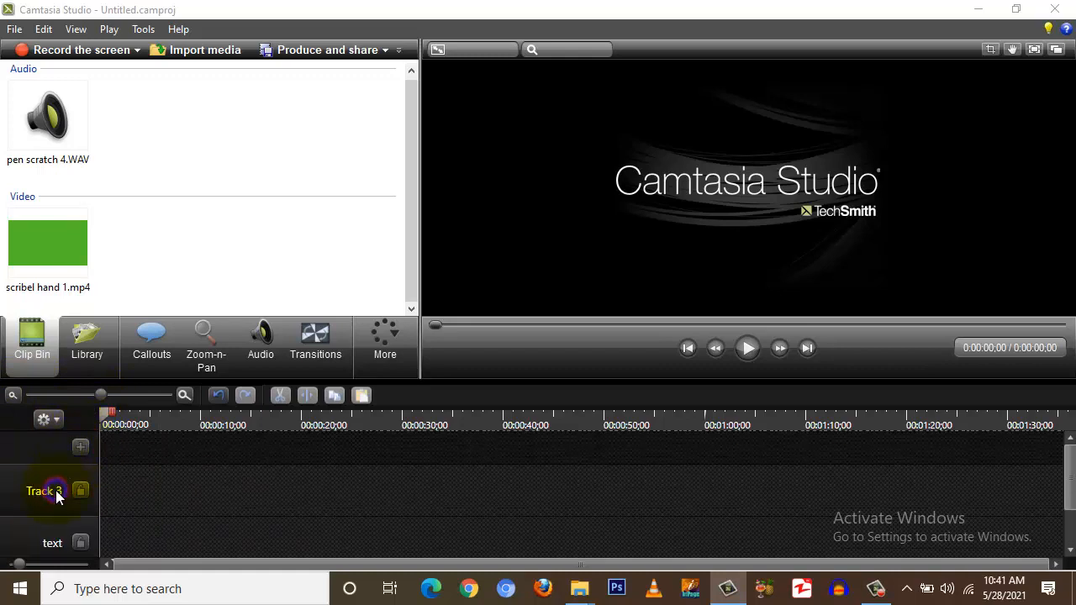
right_click(55, 490)
left_click(95, 397)
key("BackSpace")
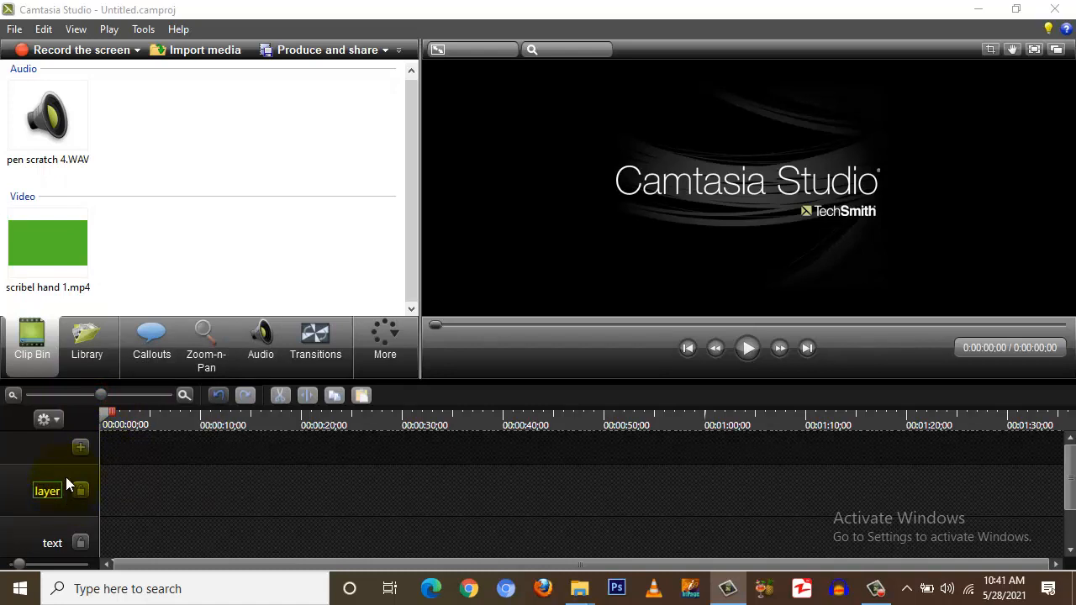
- Add a fourth track above the layer track and name it "video"
left_click(80, 445)
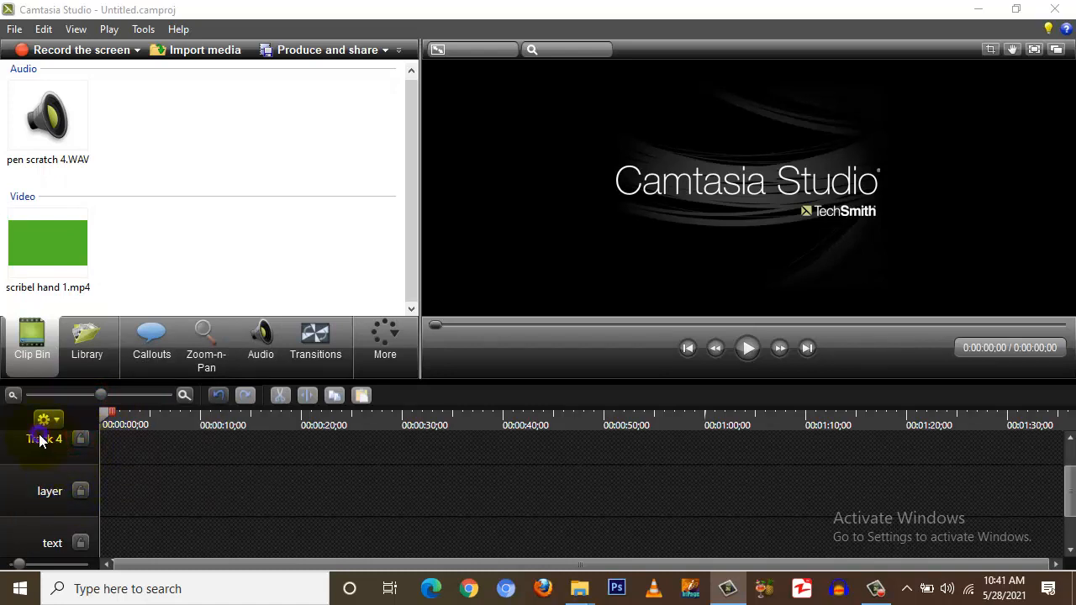
right_click(39, 440)
left_click(82, 338)
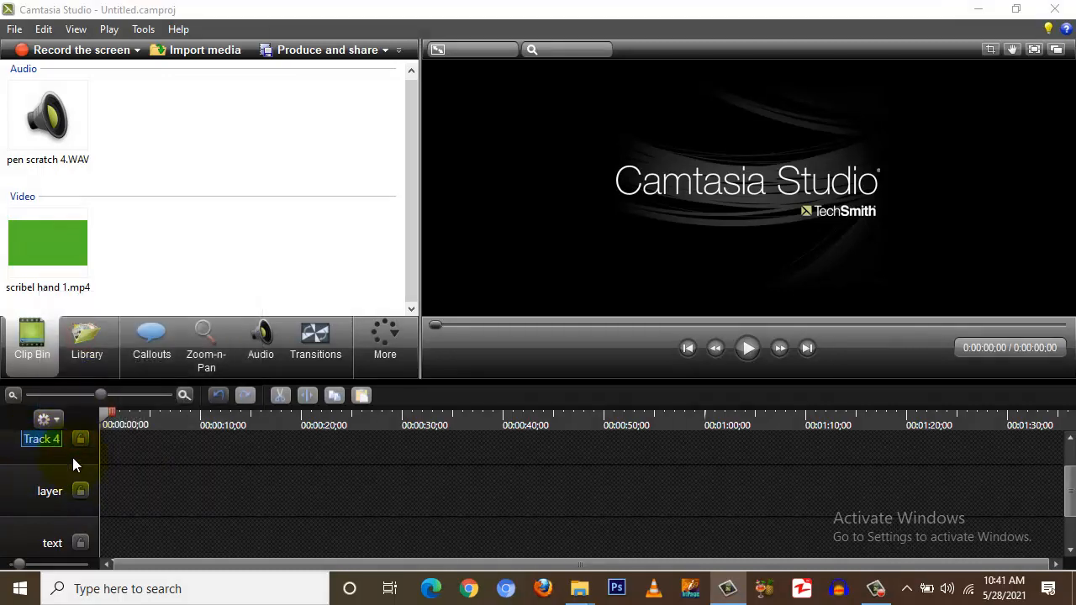
type("video")
left_click(122, 447)
scroll(144, 484, "up", 1)
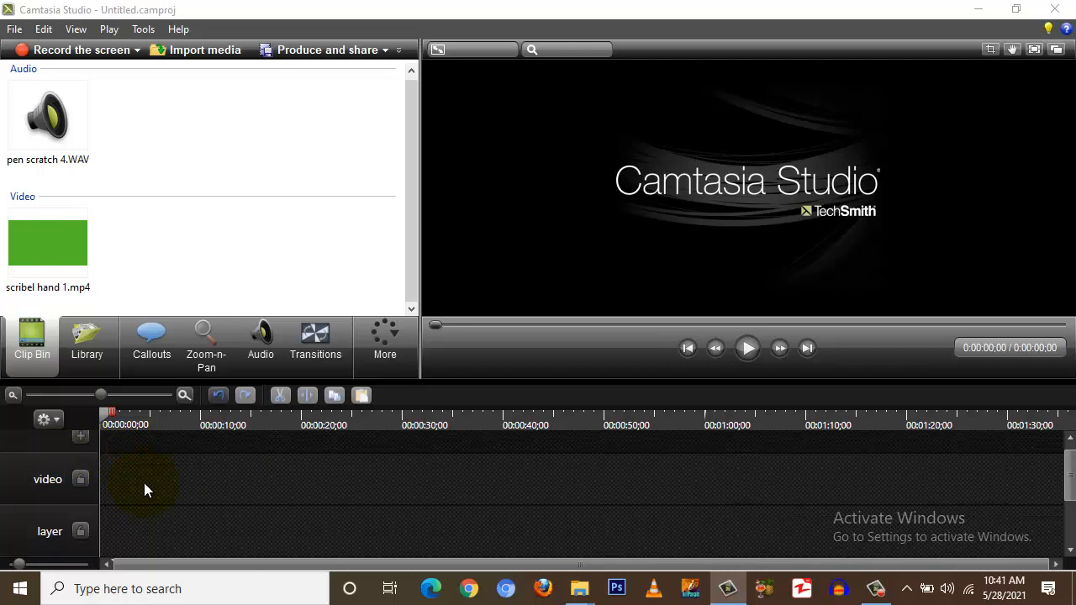
- Place pen scratch 4.WAV at the start of the audio track
scroll(143, 484, "down", 2)
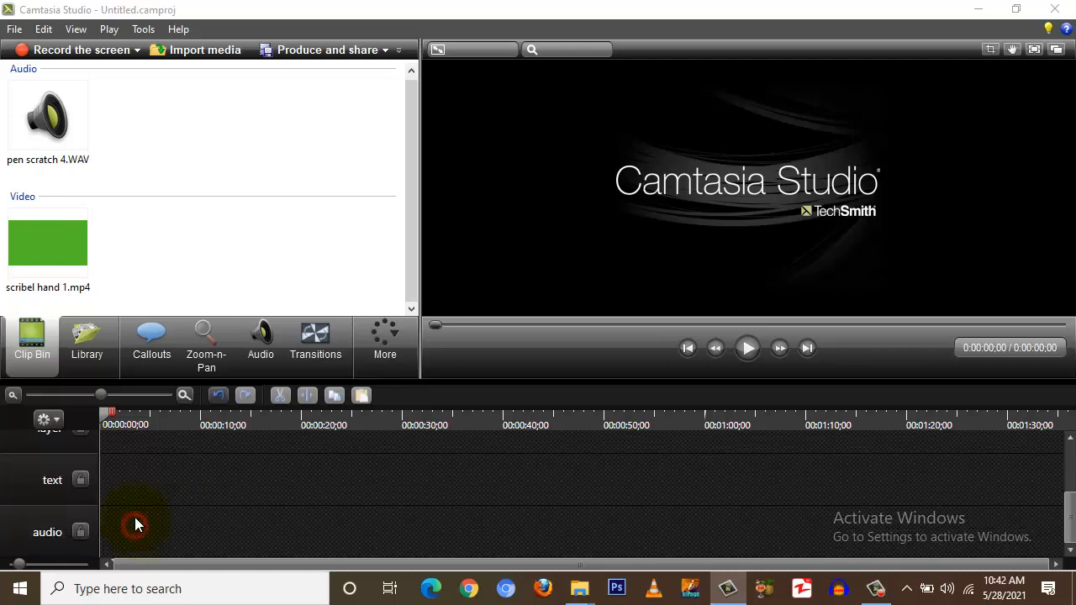
left_click_drag(55, 159, 120, 533)
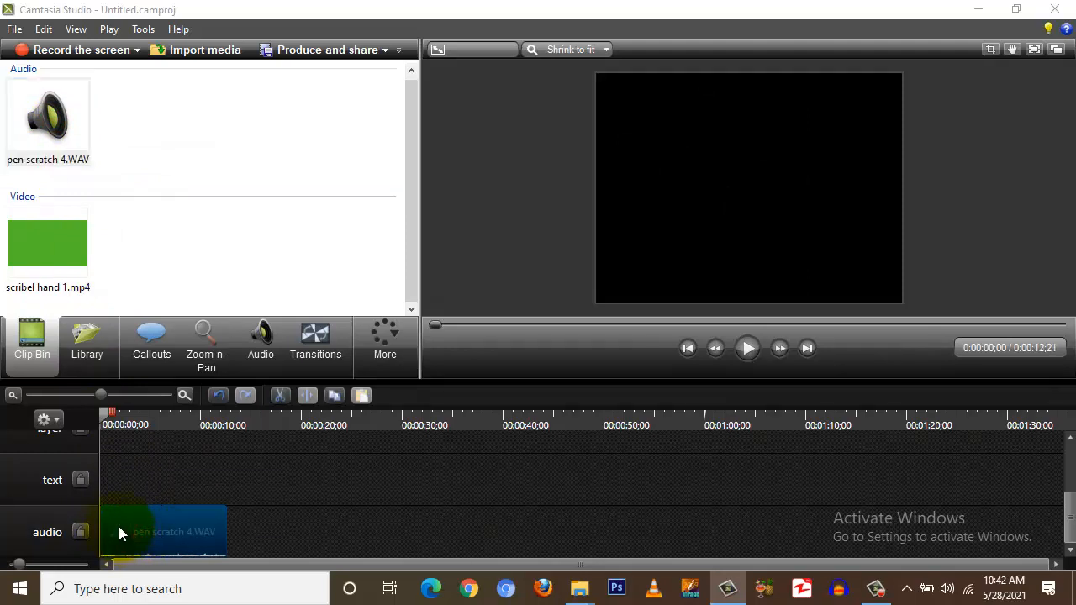
left_click(133, 467)
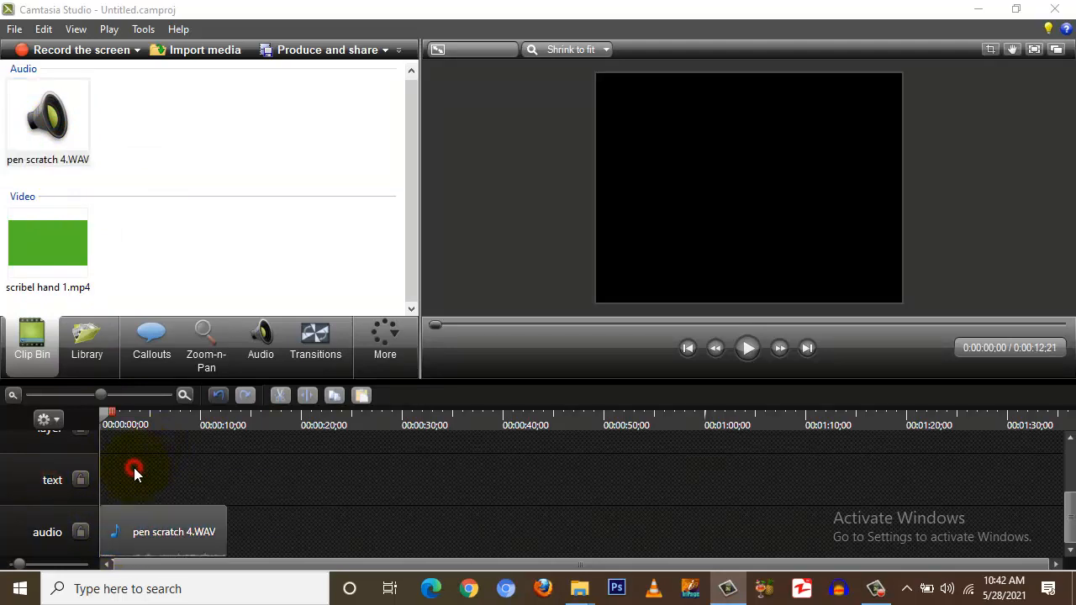
- Add a special Text callout at the start of the text track
left_click(149, 353)
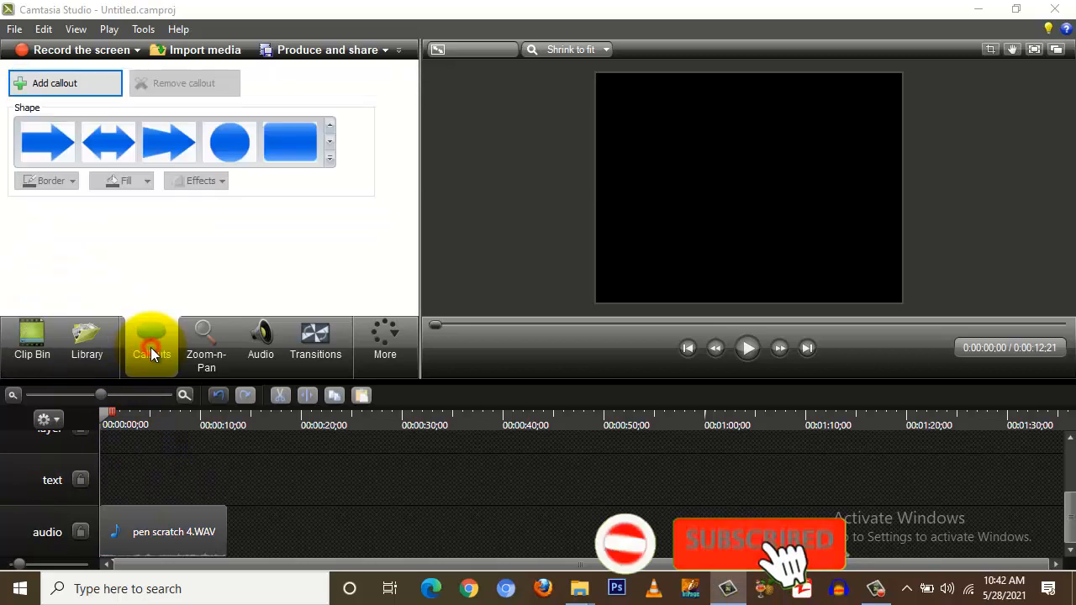
left_click(328, 162)
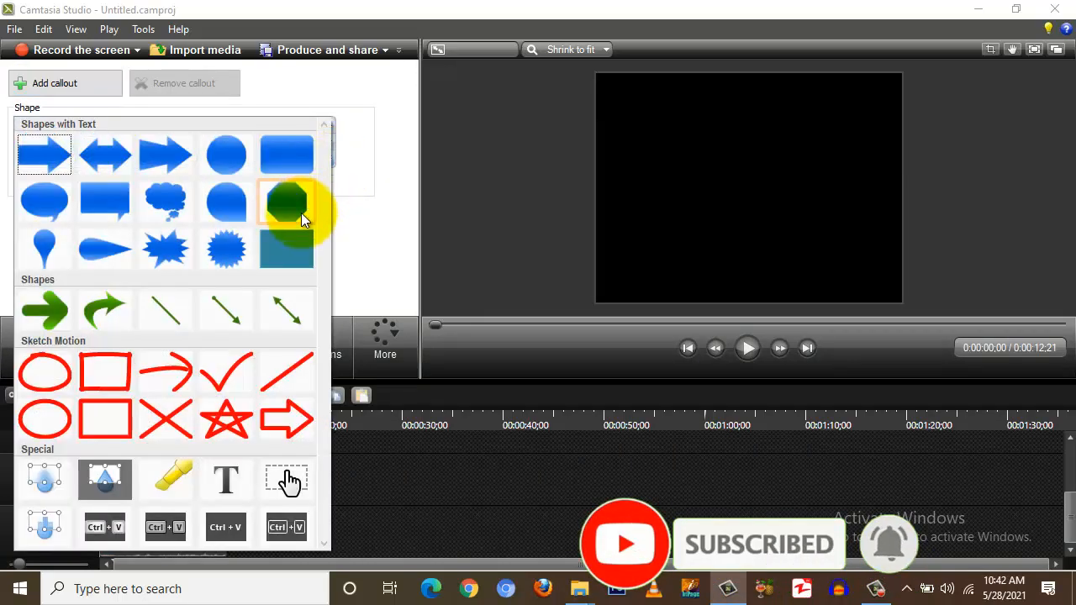
left_click(227, 482)
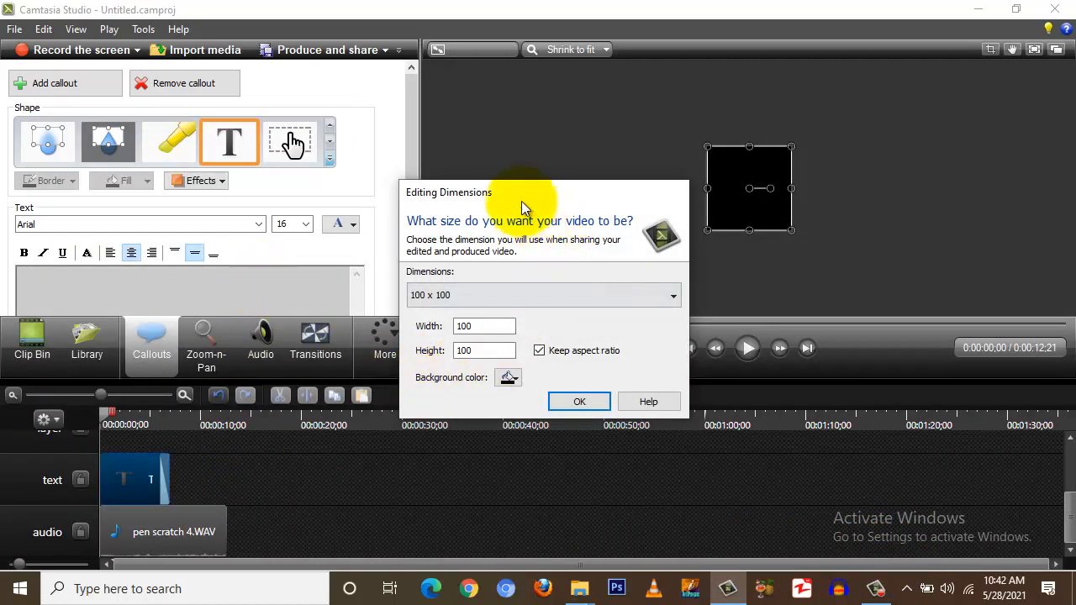
- Set the editing dimensions to 1280 x 720 (YouTube & Screencast 16:9) with a white background colour
left_click_drag(520, 191, 513, 168)
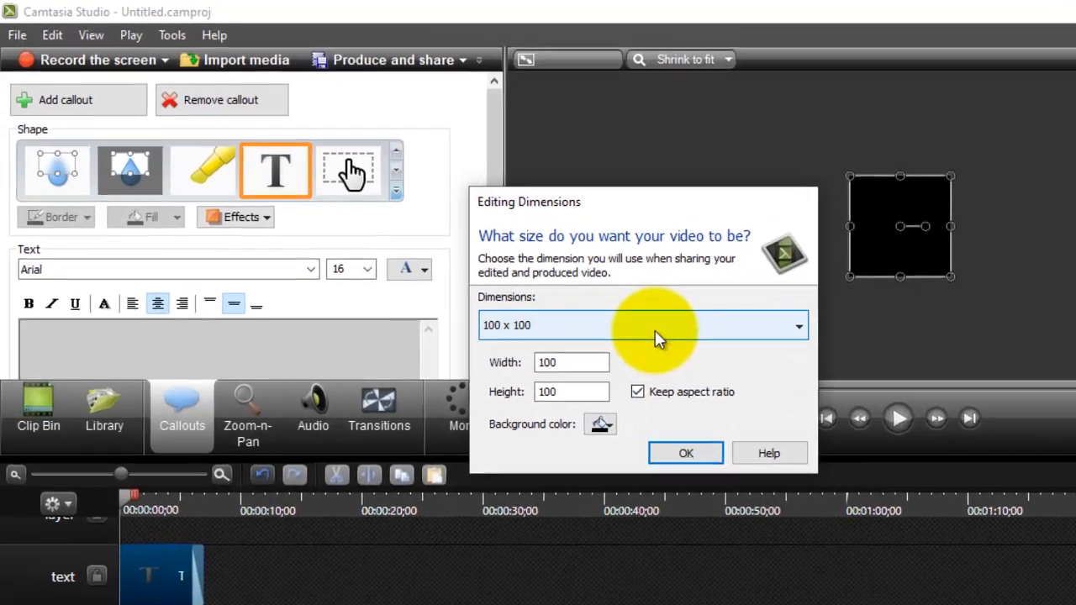
left_click(546, 270)
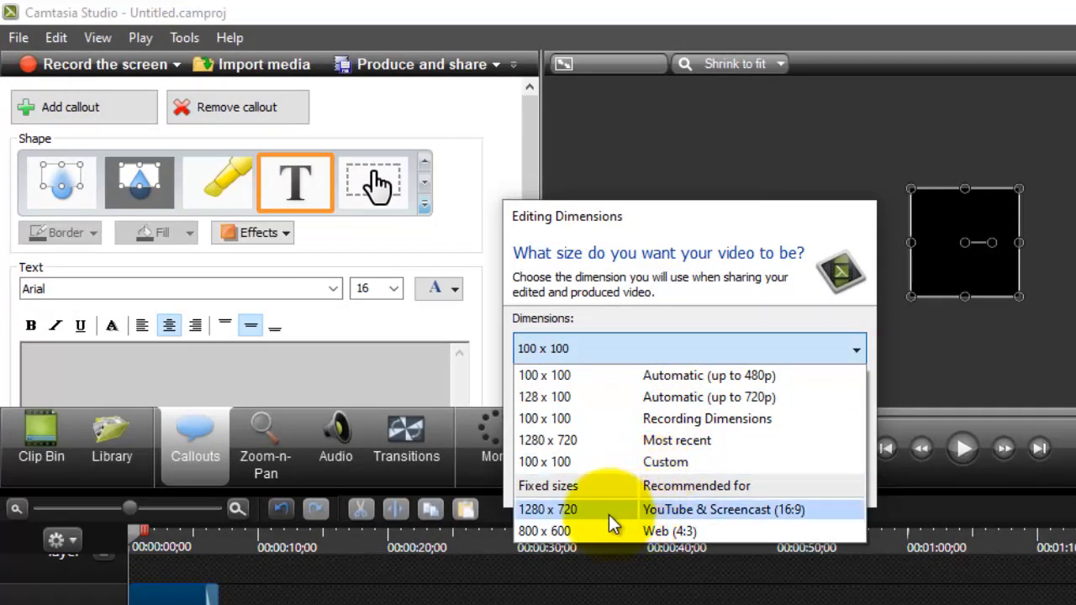
left_click(714, 508)
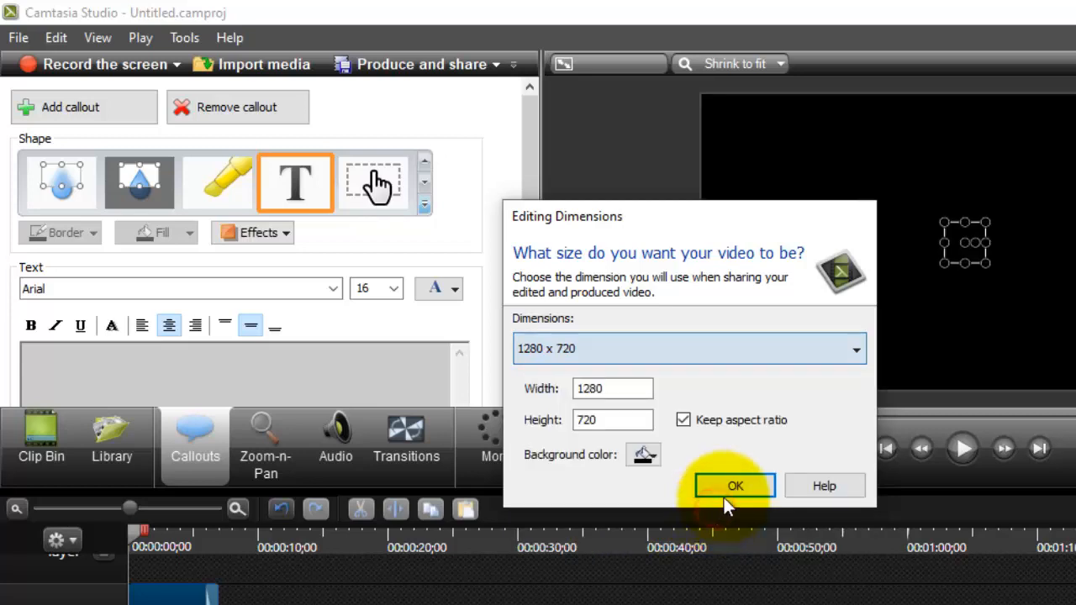
left_click(643, 454)
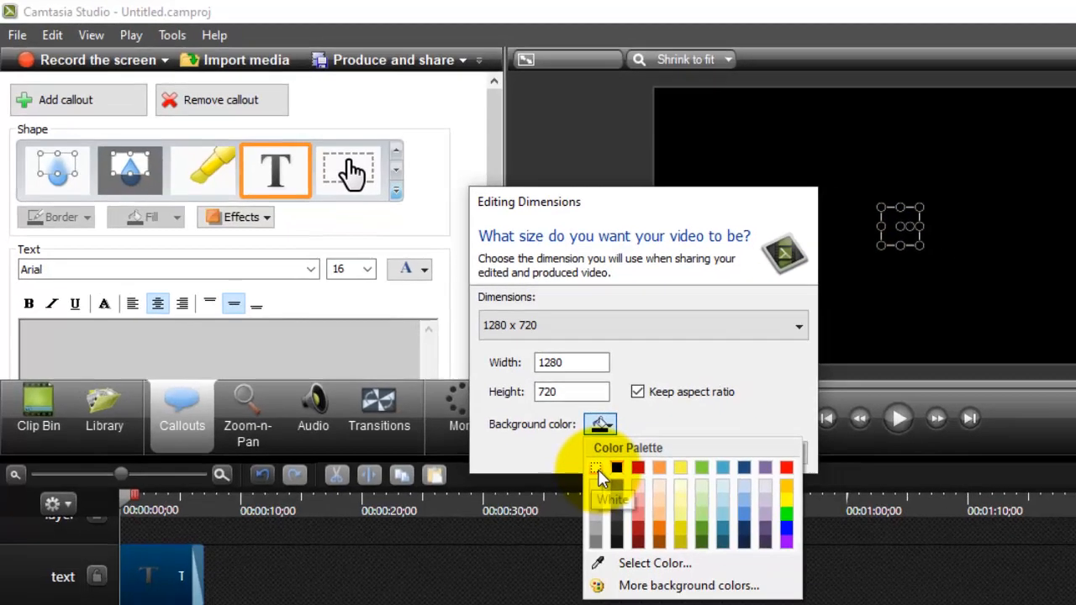
left_click(641, 502)
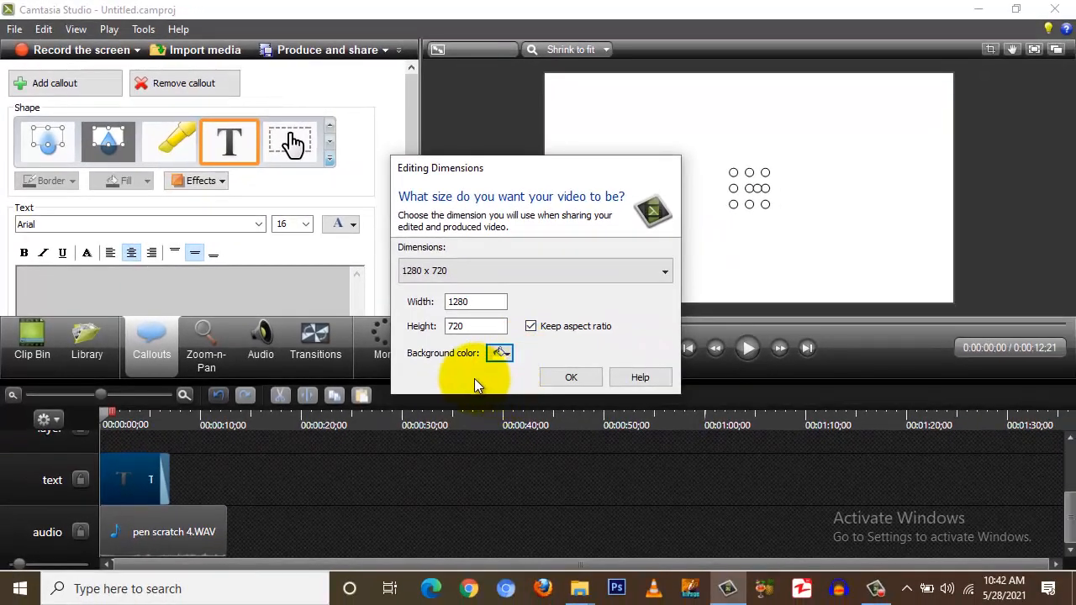
left_click(557, 377)
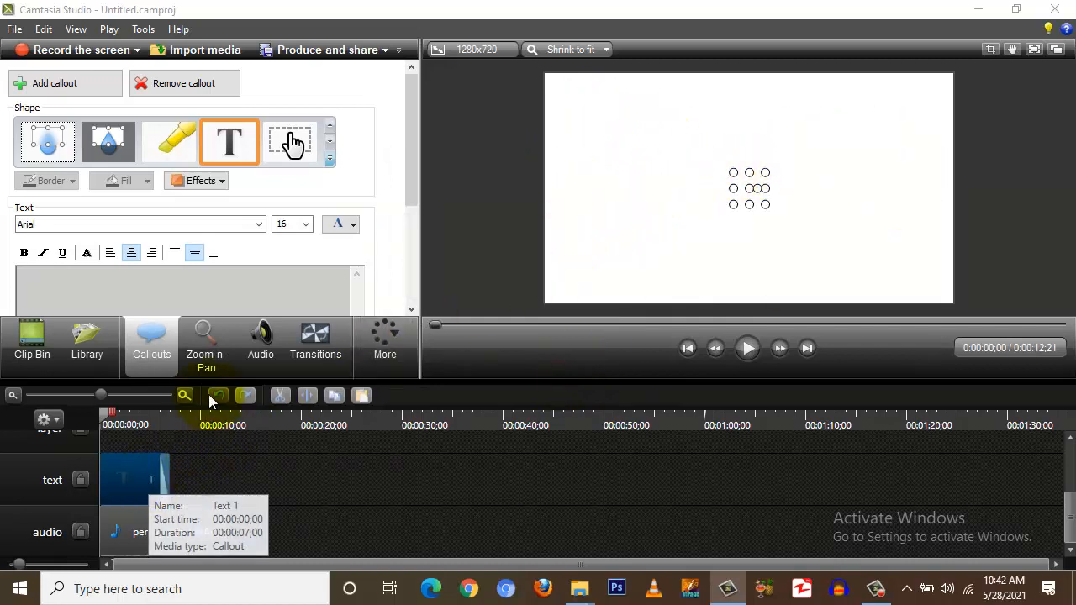
- Set the text callout's fade-out to 0.00 sec and extend the callout to end with the pen scratch audio clip
left_click_drag(409, 175, 412, 273)
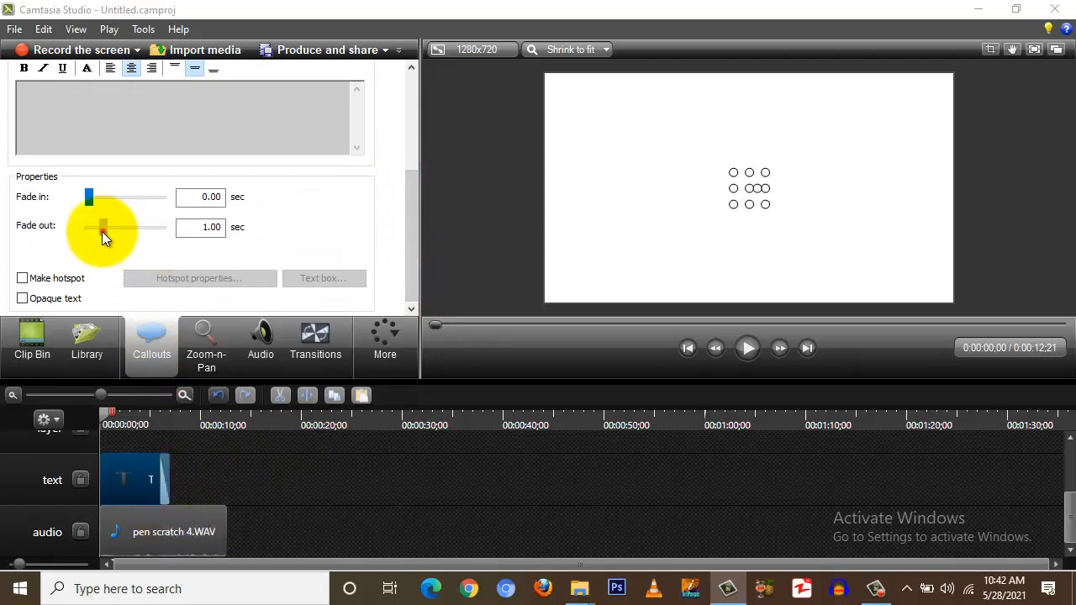
left_click_drag(101, 232, 85, 231)
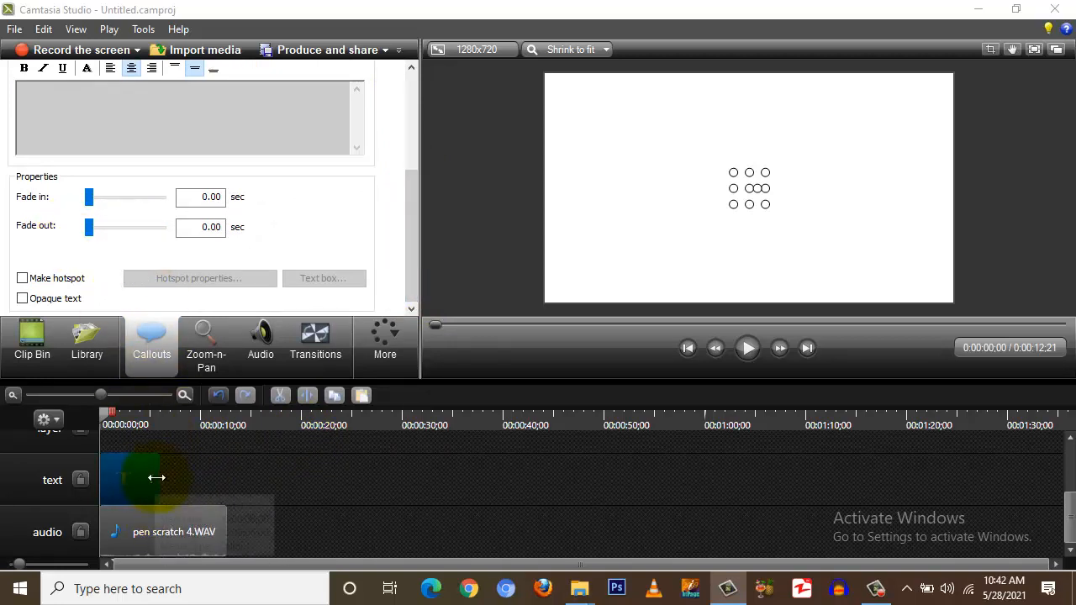
left_click_drag(156, 477, 227, 477)
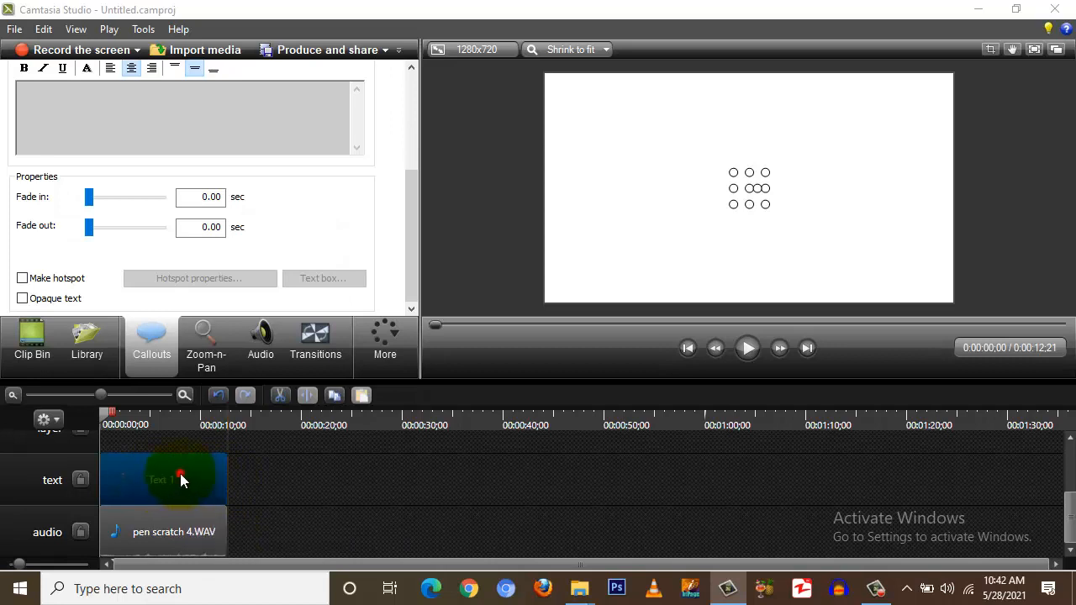
- Enter "Jaan Tech Speaks" in the text callout and widen its box on both sides so the text fits on one line
left_click_drag(413, 233, 413, 170)
left_click(197, 224)
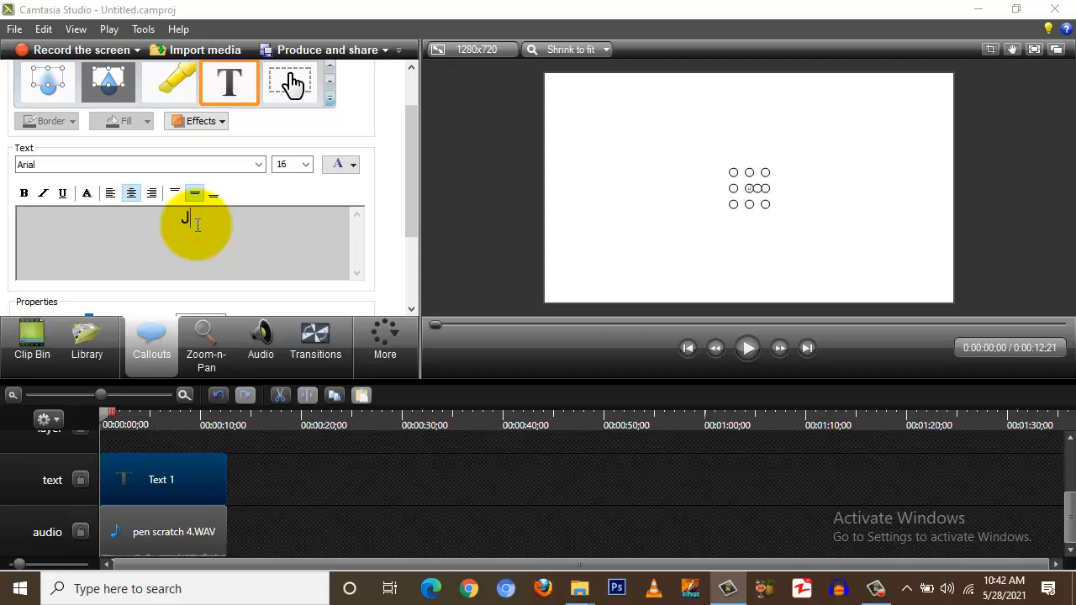
type("Jaan Tec")
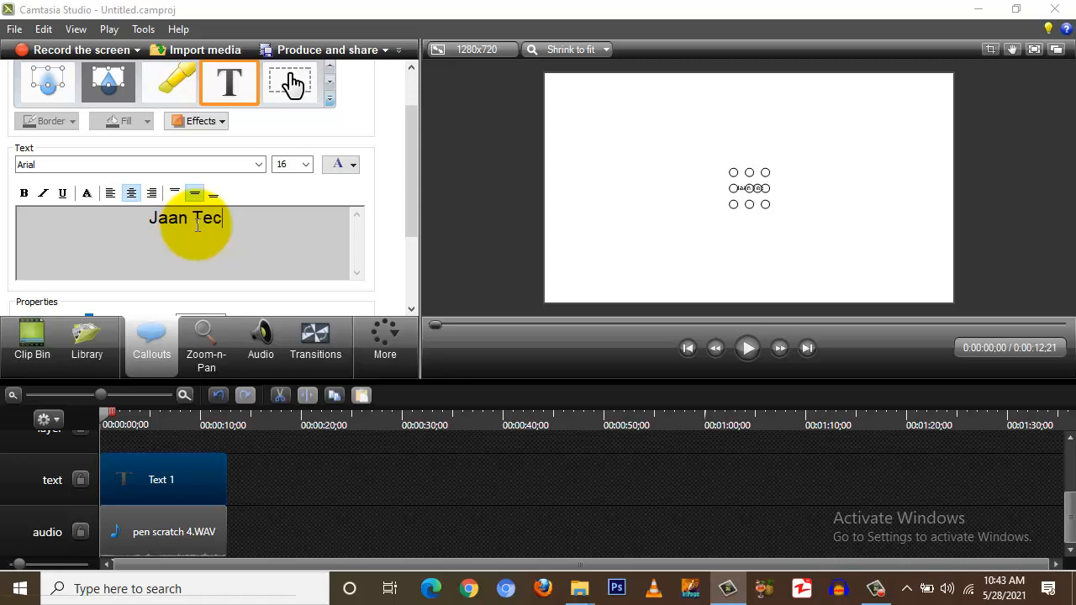
type("h S")
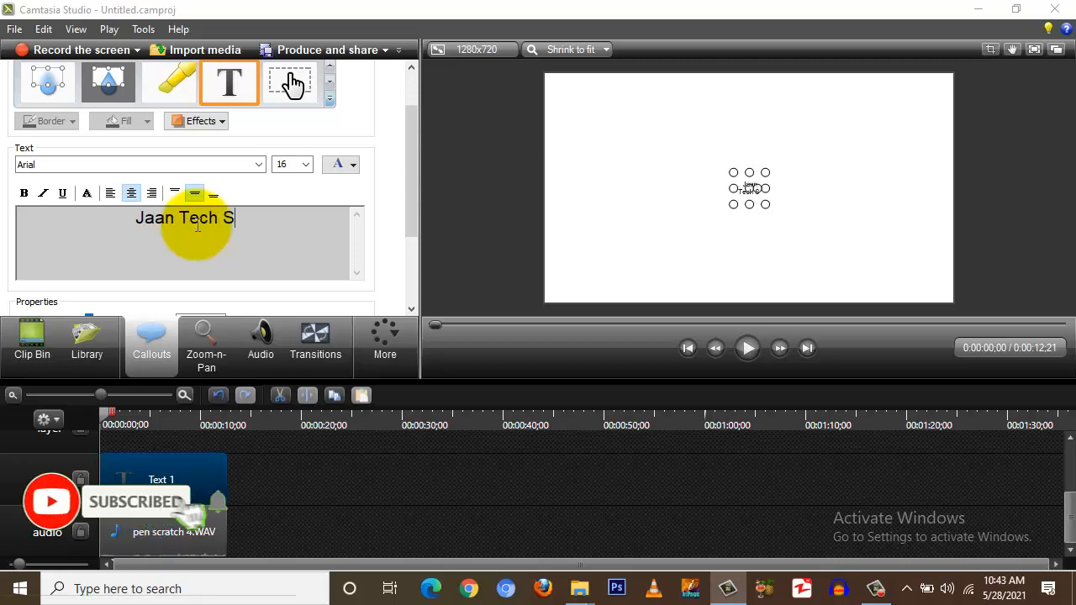
type("peaks")
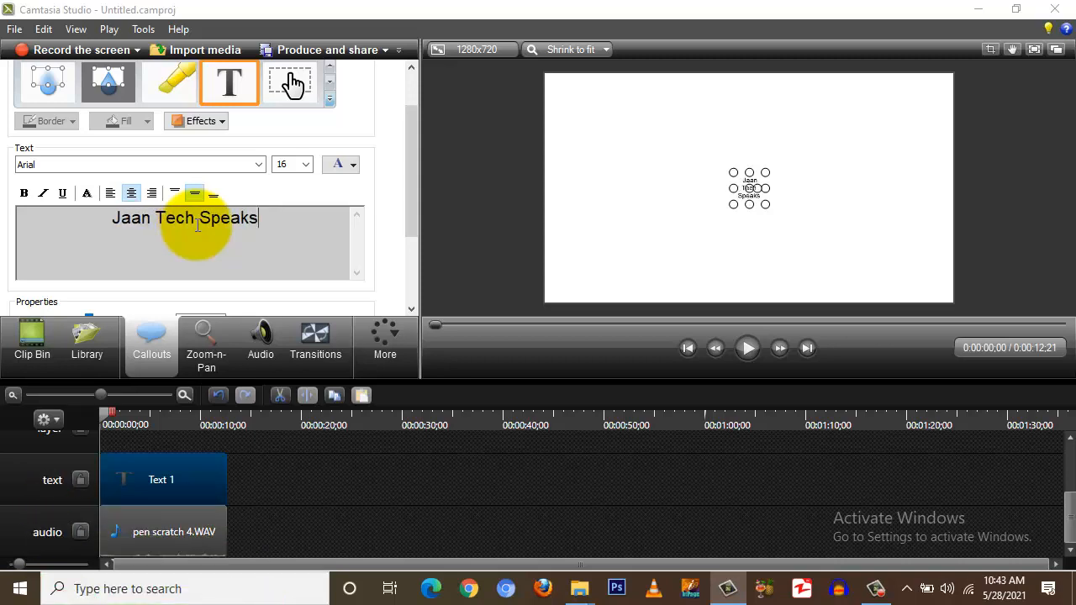
left_click_drag(733, 189, 661, 191)
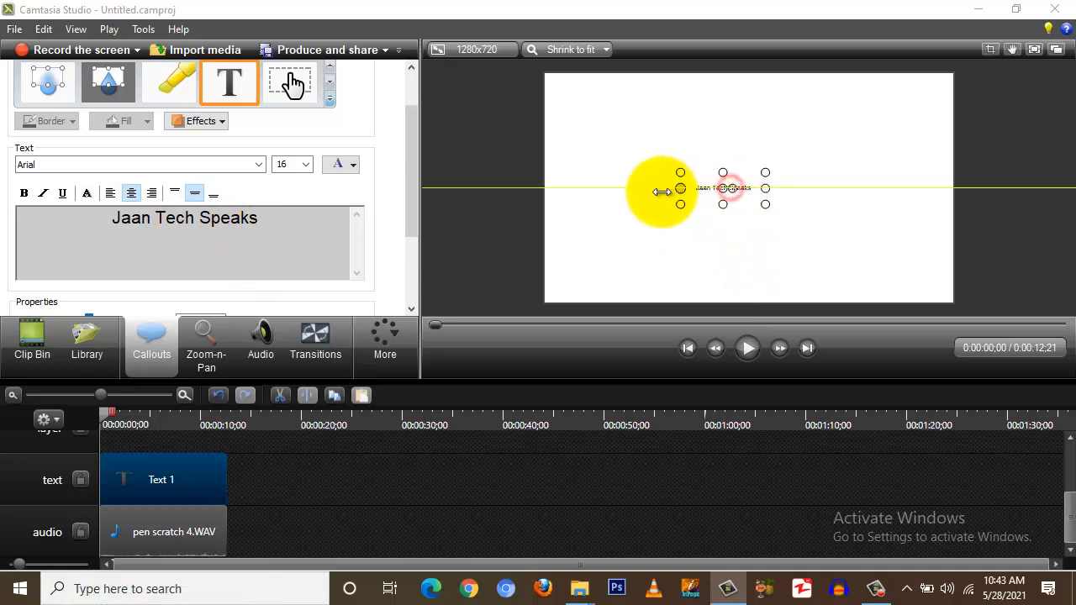
left_click_drag(766, 188, 888, 188)
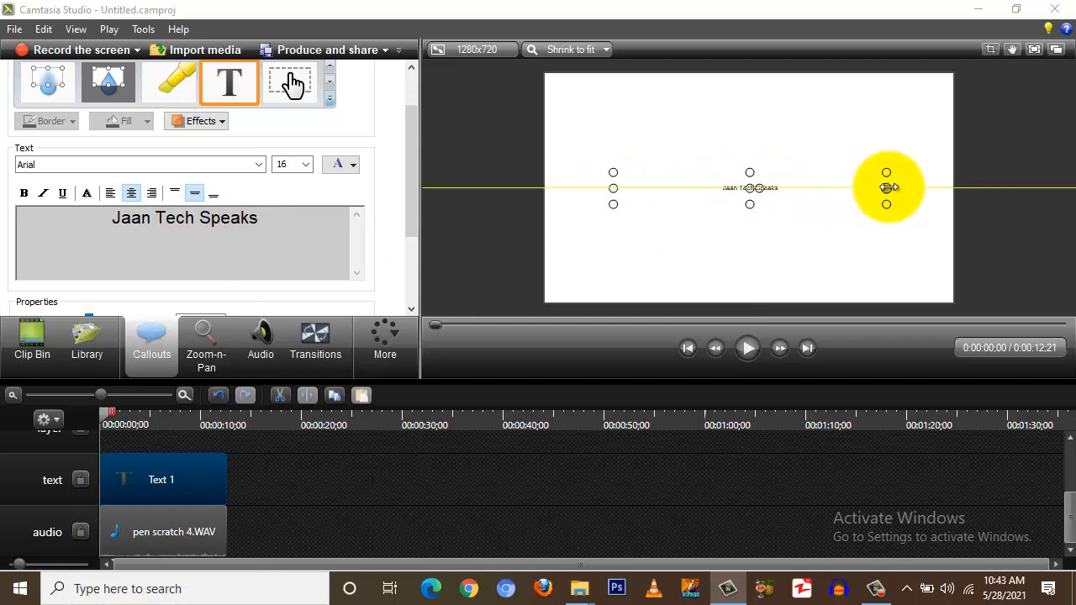
- Set the font size of all the callout text to 60 and centre the callout on the canvas
left_click_drag(277, 216, 91, 221)
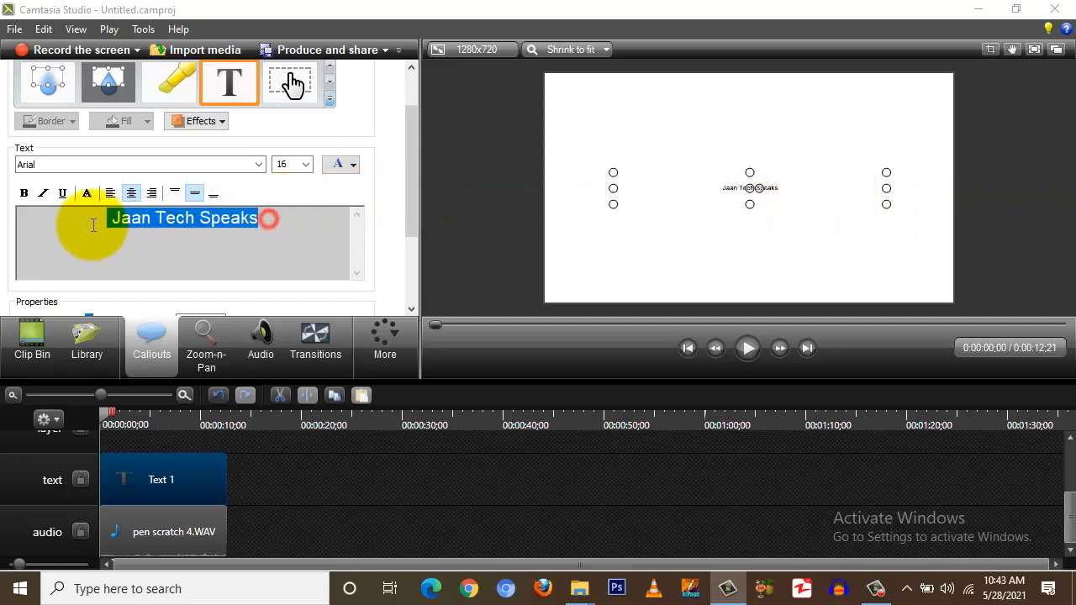
left_click(308, 165)
left_click(308, 164)
left_click_drag(291, 165, 259, 165)
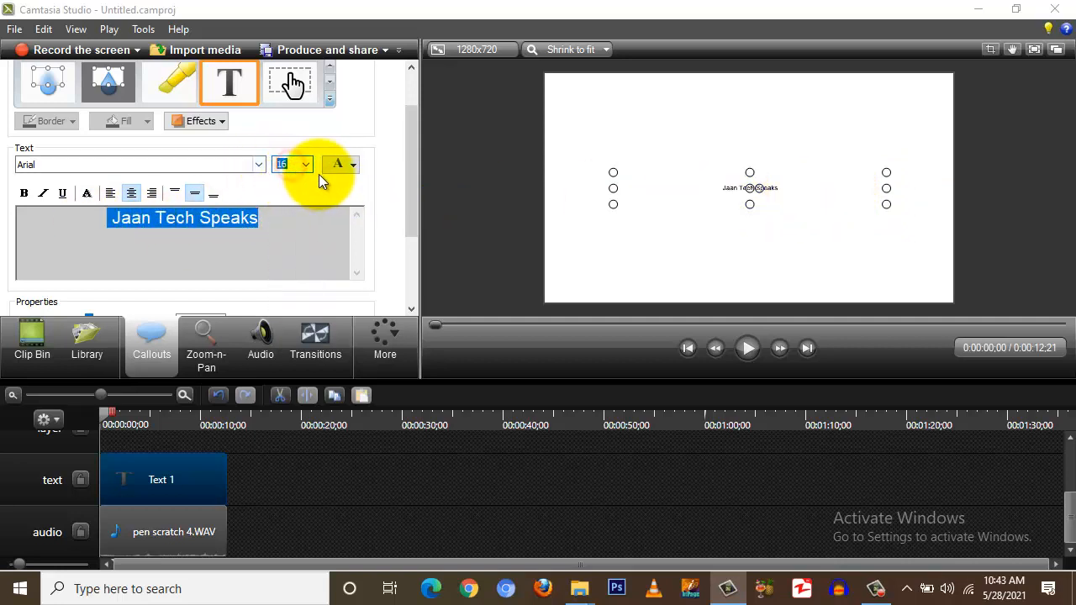
left_click(308, 165)
left_click(284, 336)
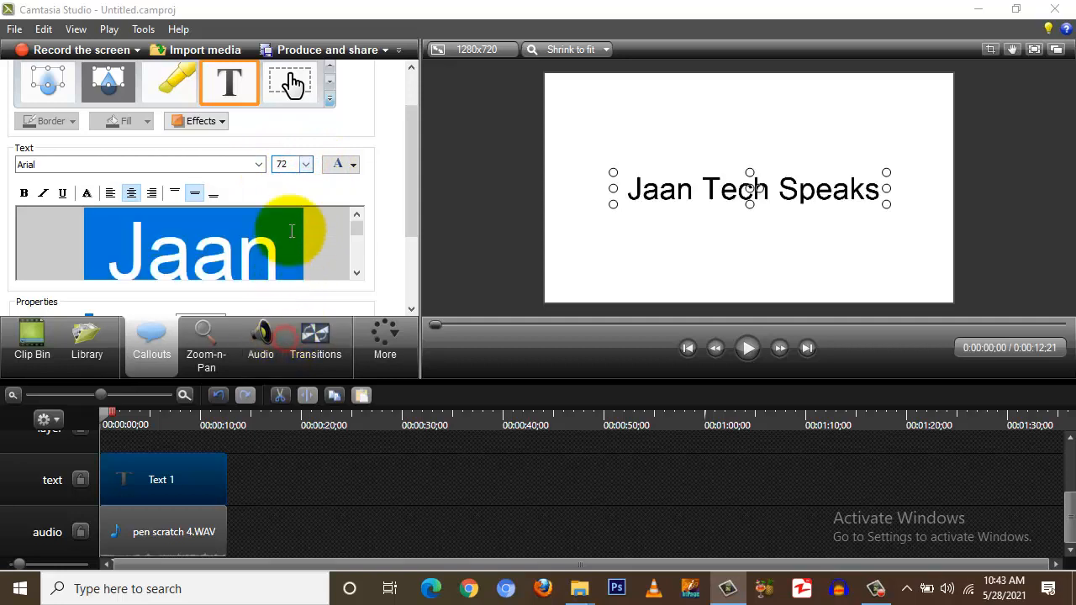
left_click(307, 164)
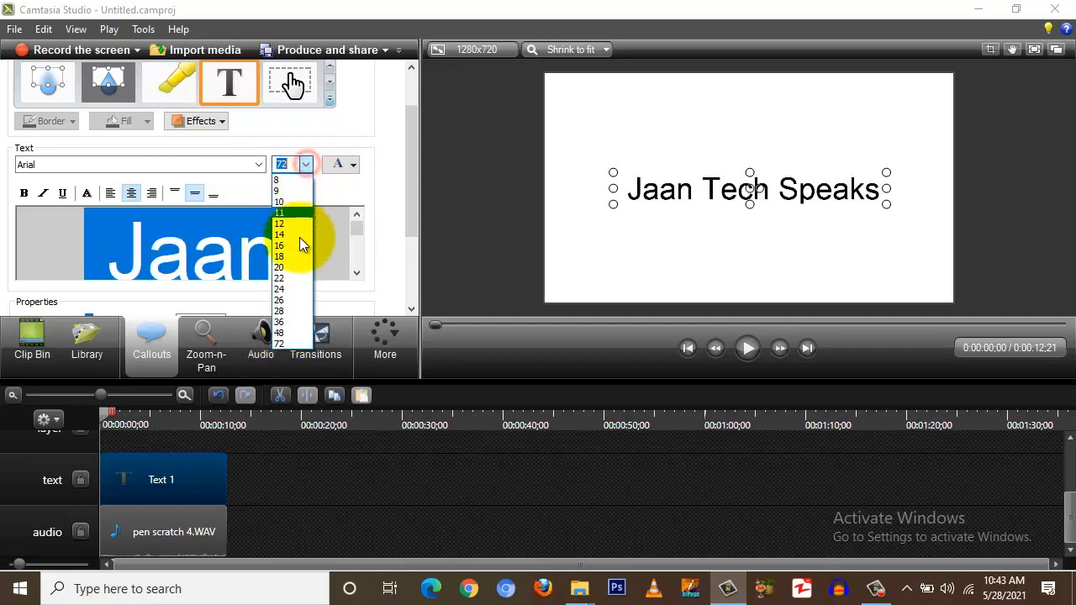
left_click(285, 164)
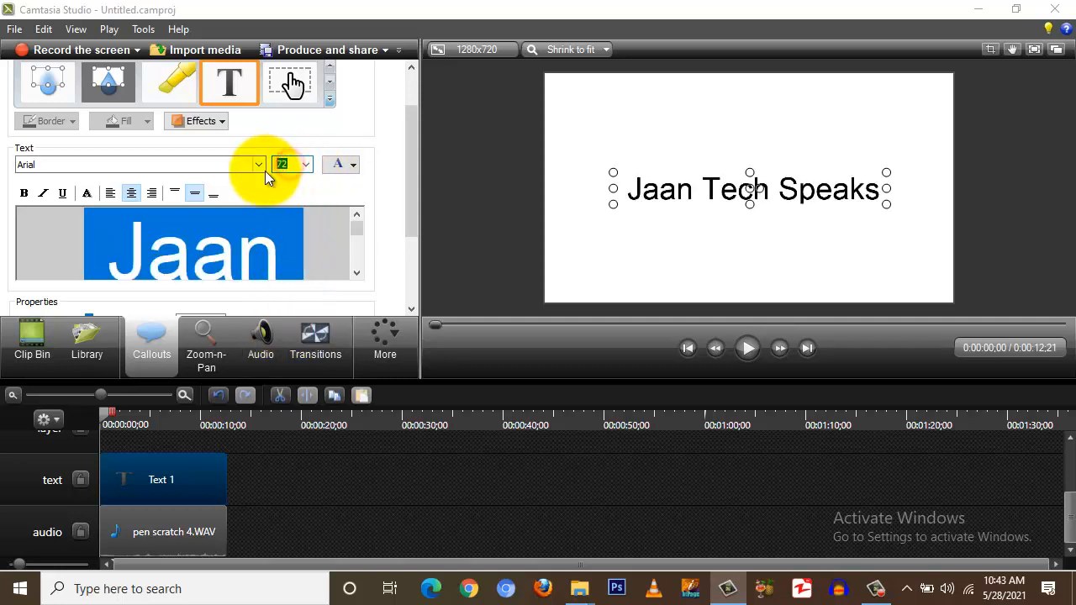
type("6")
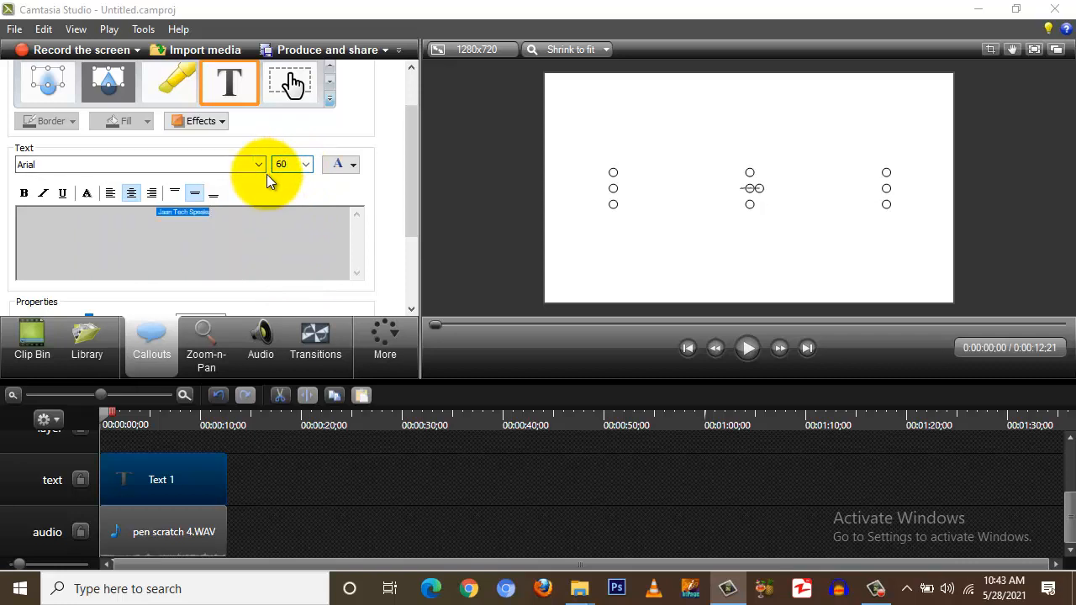
type("0")
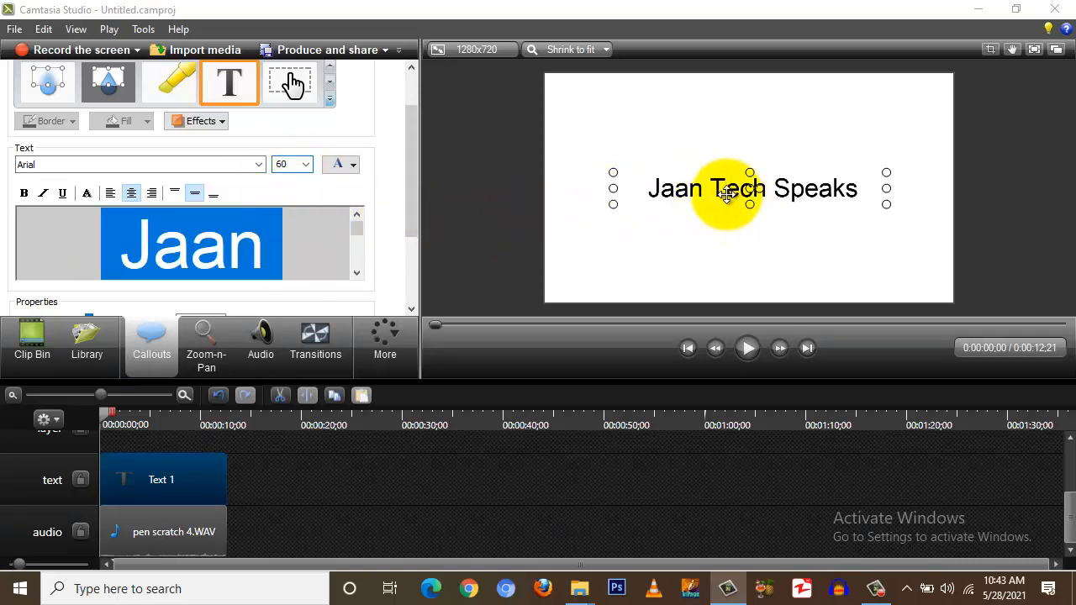
mouse_move(706, 192)
left_mouse_down()
mouse_move(679, 209)
mouse_move(663, 189)
mouse_move(728, 192)
mouse_move(630, 135)
mouse_move(647, 133)
mouse_move(689, 201)
mouse_move(709, 191)
left_mouse_up()
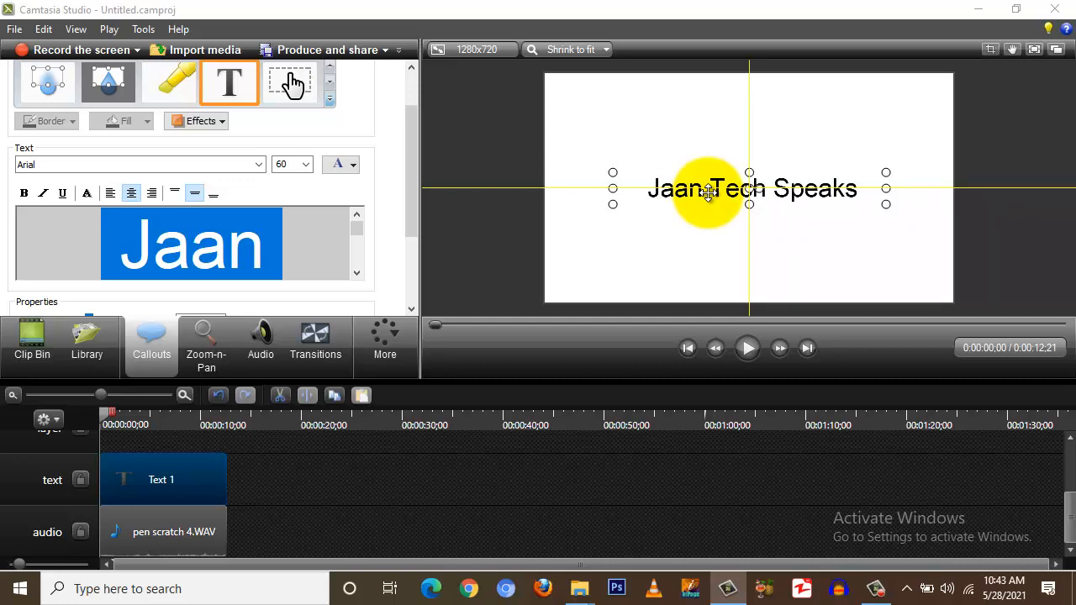
left_click_drag(708, 191, 708, 192)
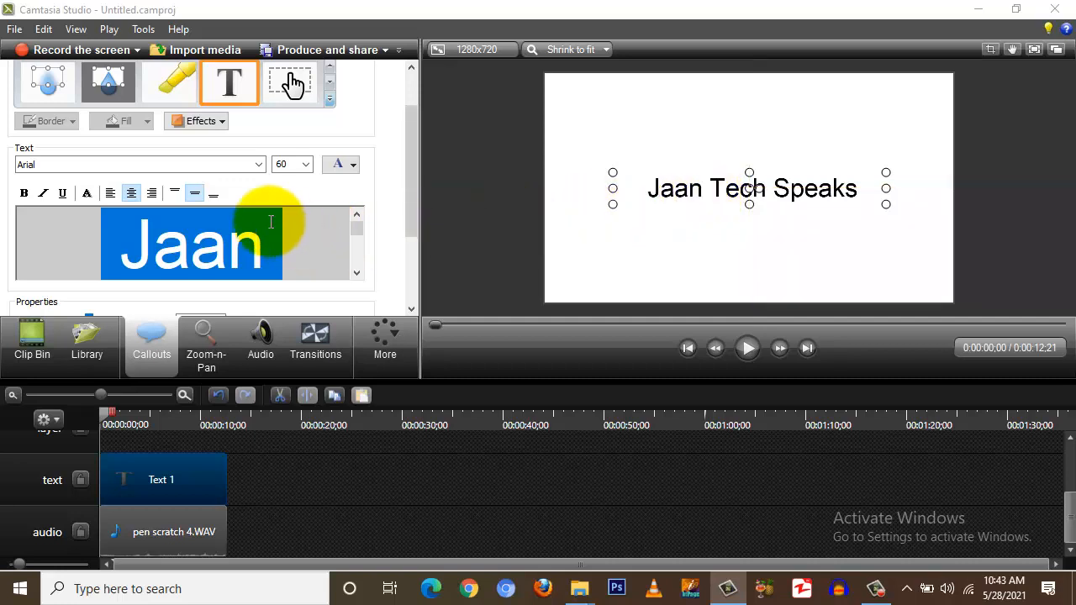
- Set the callout text's font to Segoe Script and extend the callout box downward around the text
left_click(260, 164)
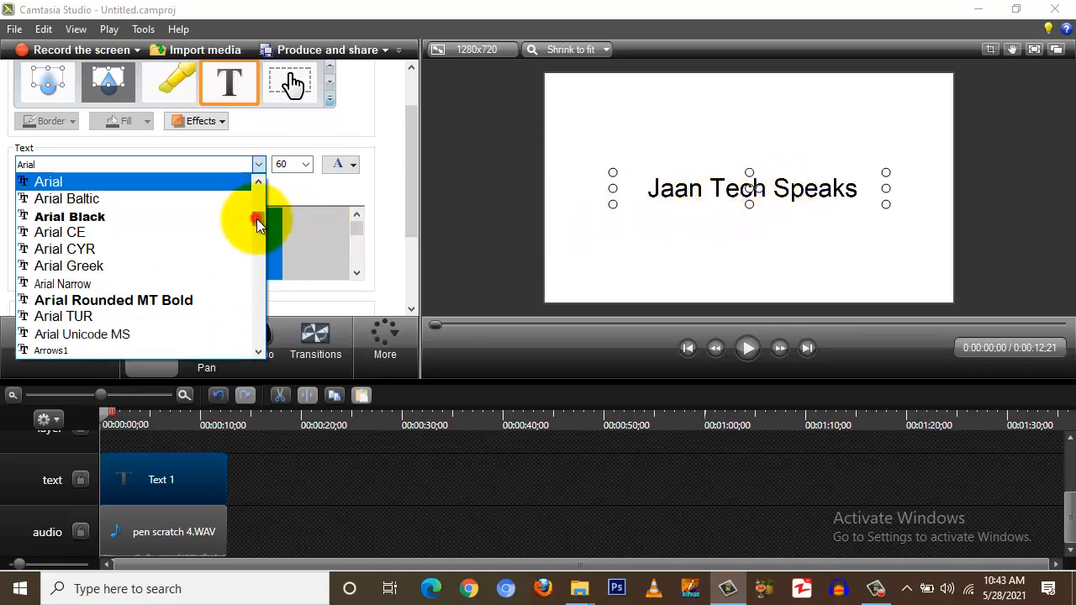
left_click_drag(257, 218, 259, 277)
left_click_drag(260, 285, 259, 319)
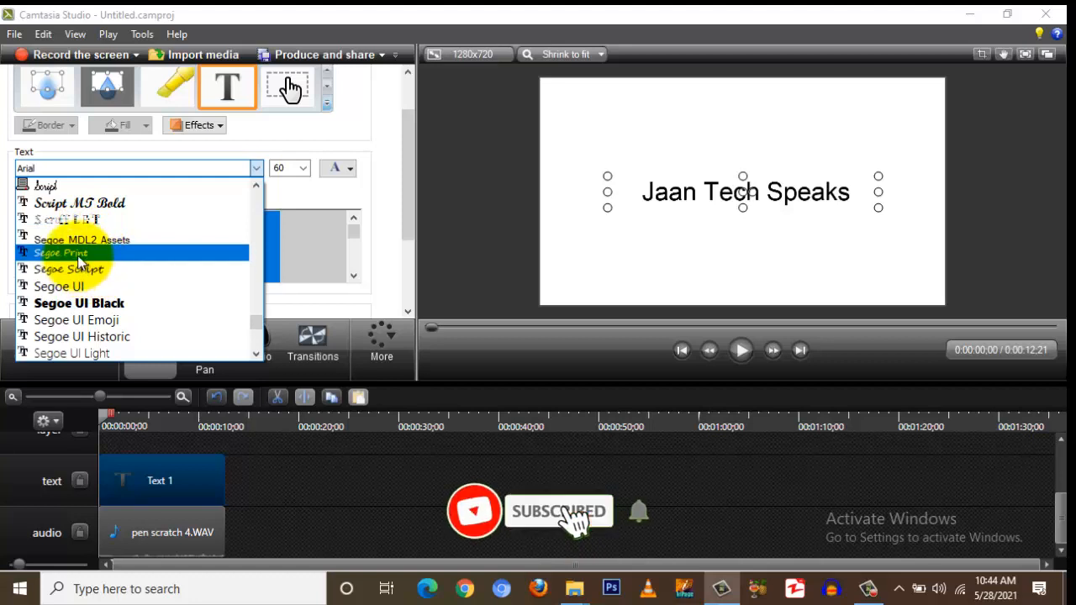
left_click(74, 253)
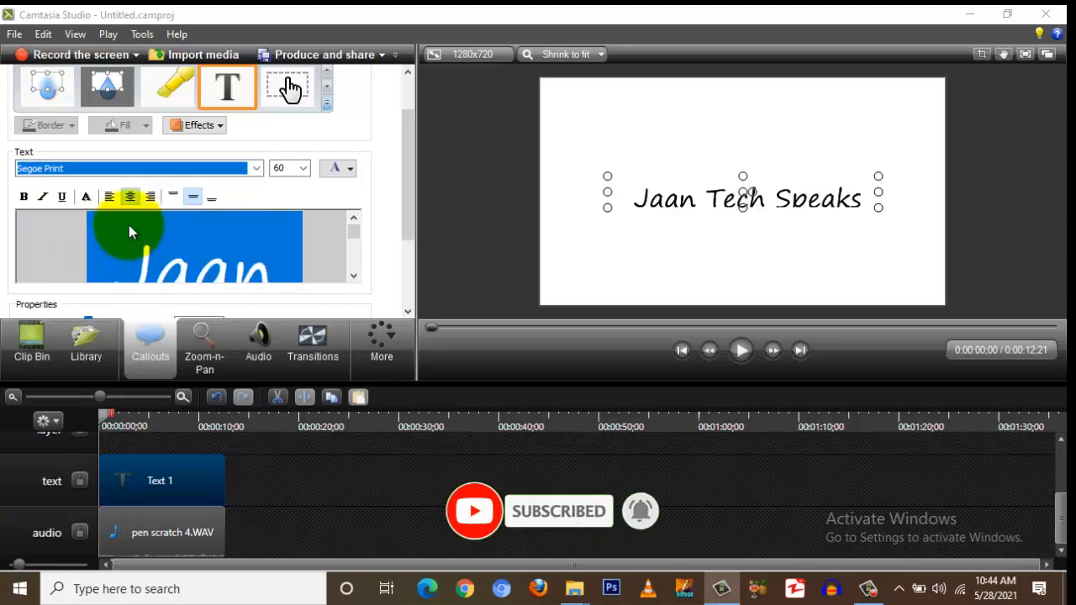
left_click(255, 168)
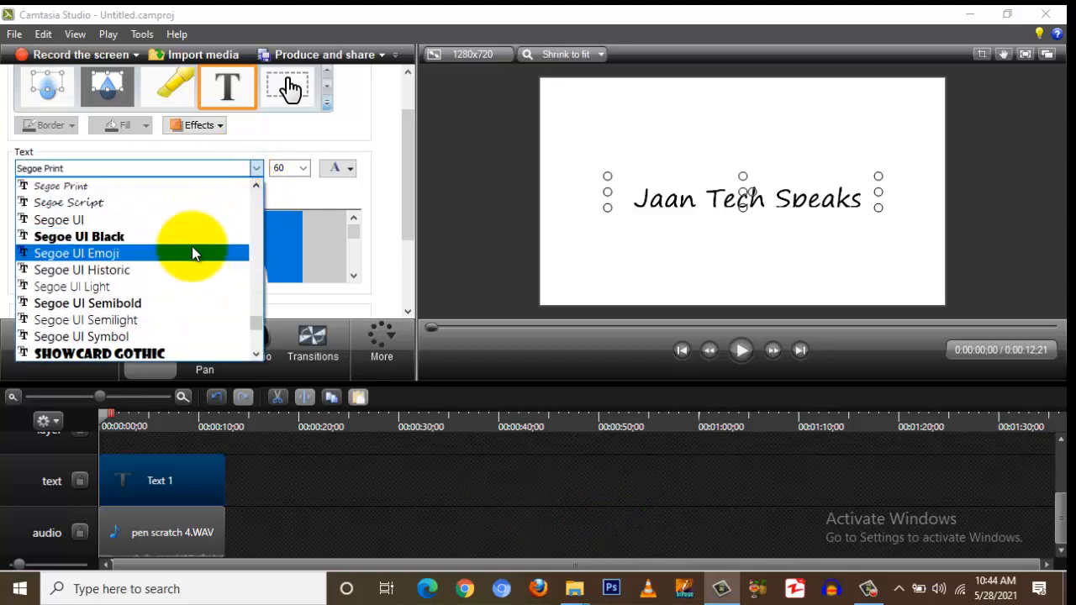
left_click(84, 201)
key("Down")
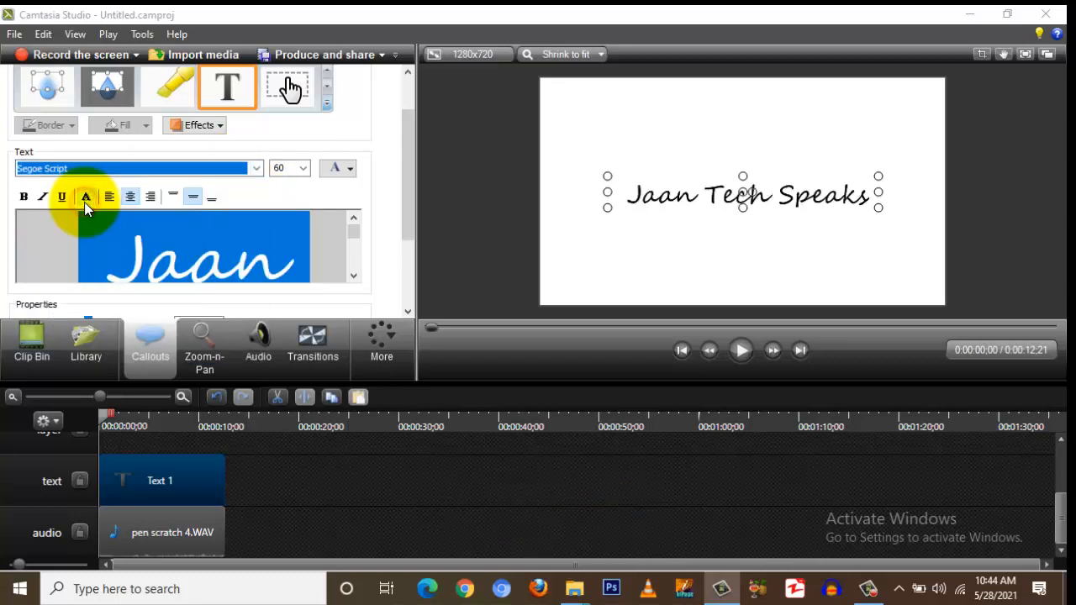
left_click_drag(743, 208, 742, 226)
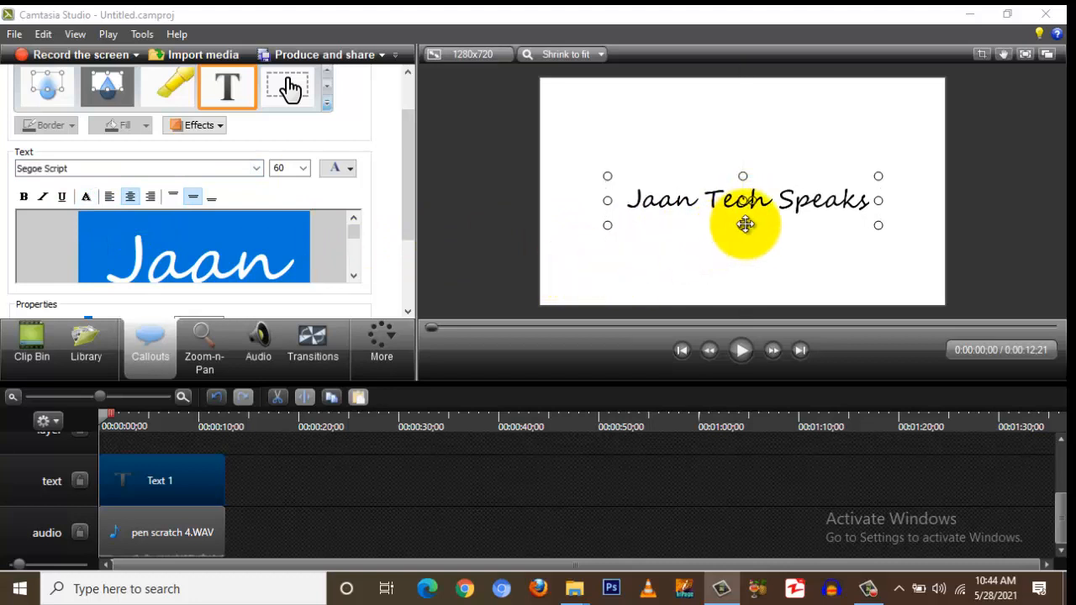
- Colour the callout text with the darkest red from the palette
left_click(350, 170)
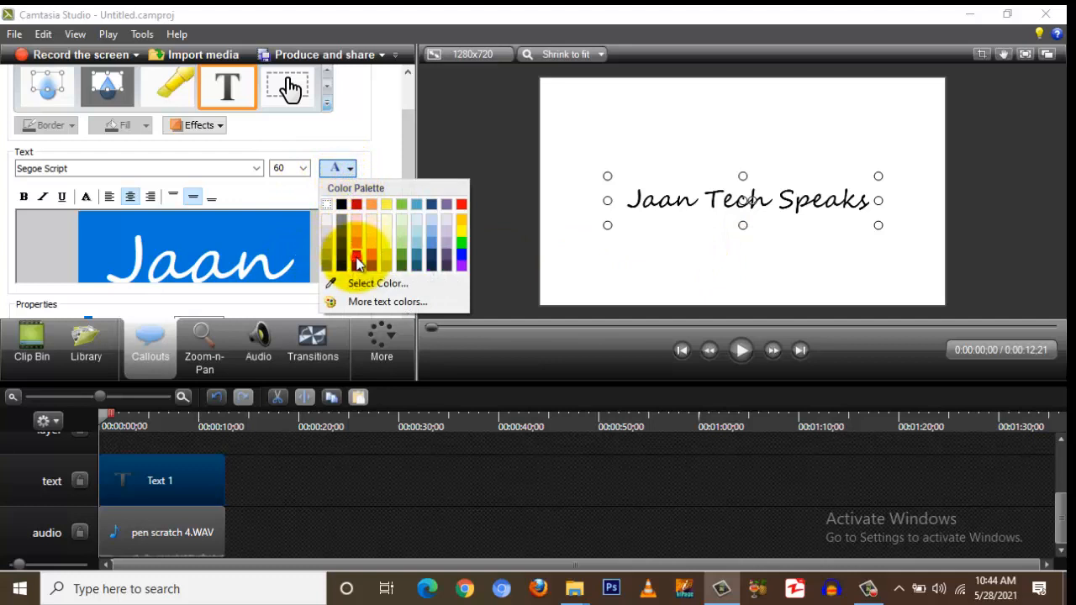
left_click(357, 262)
left_click(351, 172)
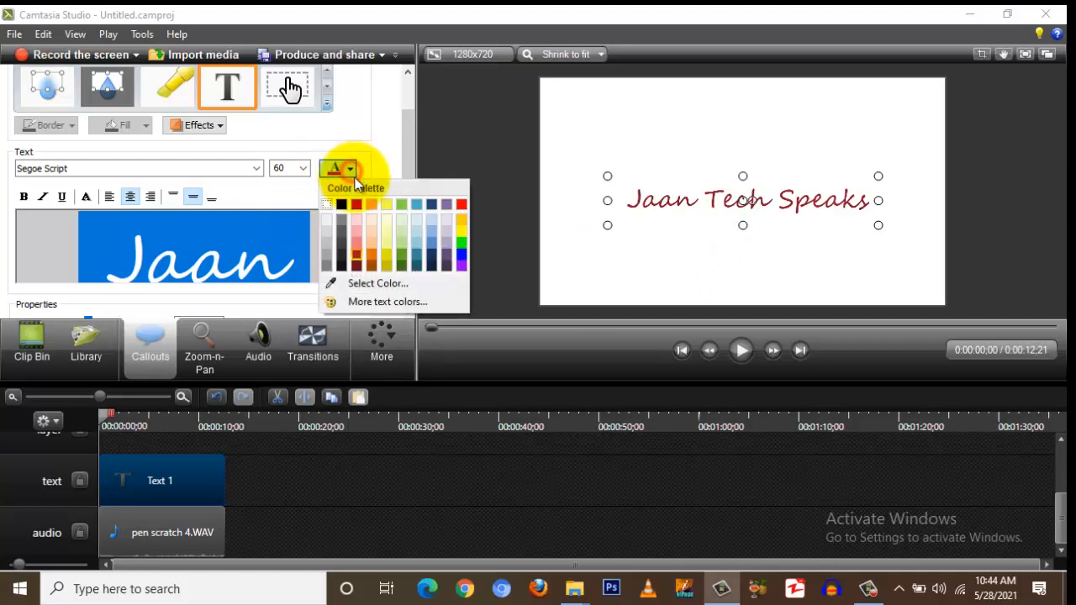
left_click(356, 266)
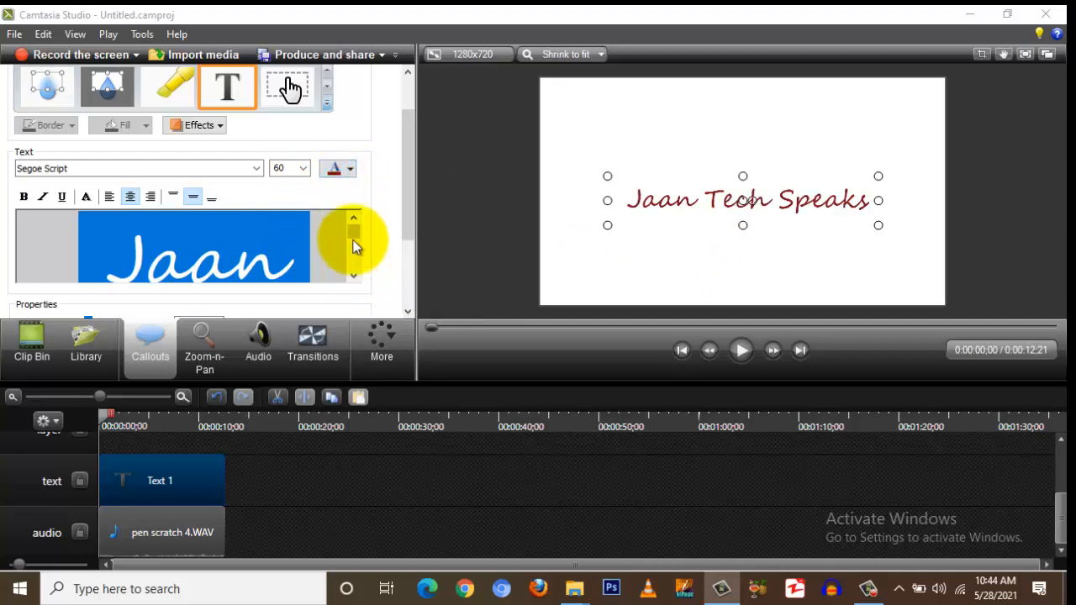
- Extend the text callout's clip on the timeline to end at about 23 seconds
left_click_drag(403, 226, 448, 214)
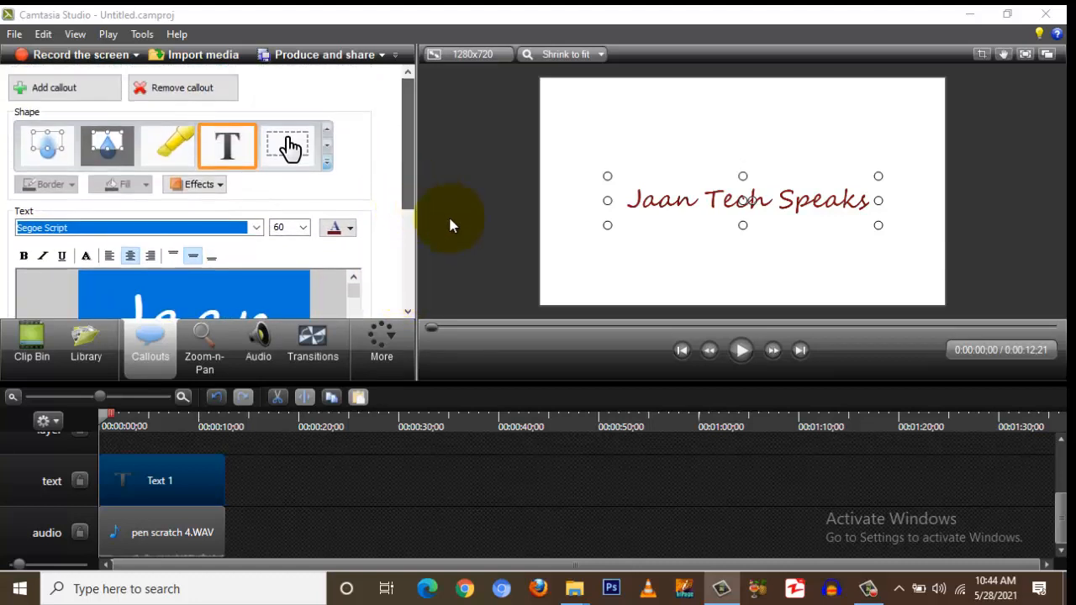
left_click(168, 475)
left_click_drag(225, 488, 327, 492)
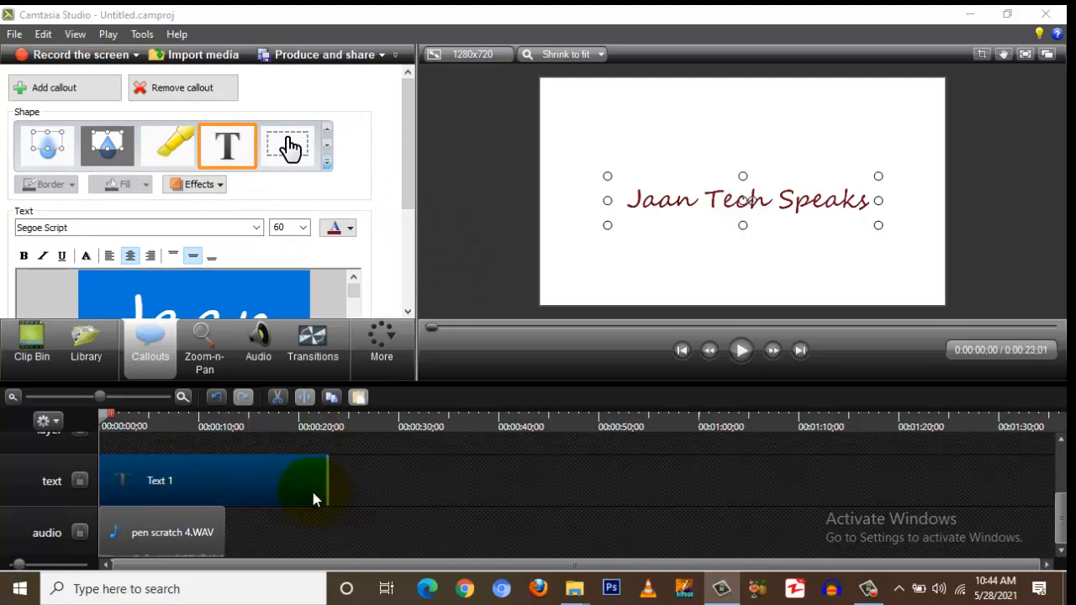
- Add a simple rectangle callout from Shapes with Text at the start of the layer track
scroll(225, 485, "up", 1)
left_click(114, 476)
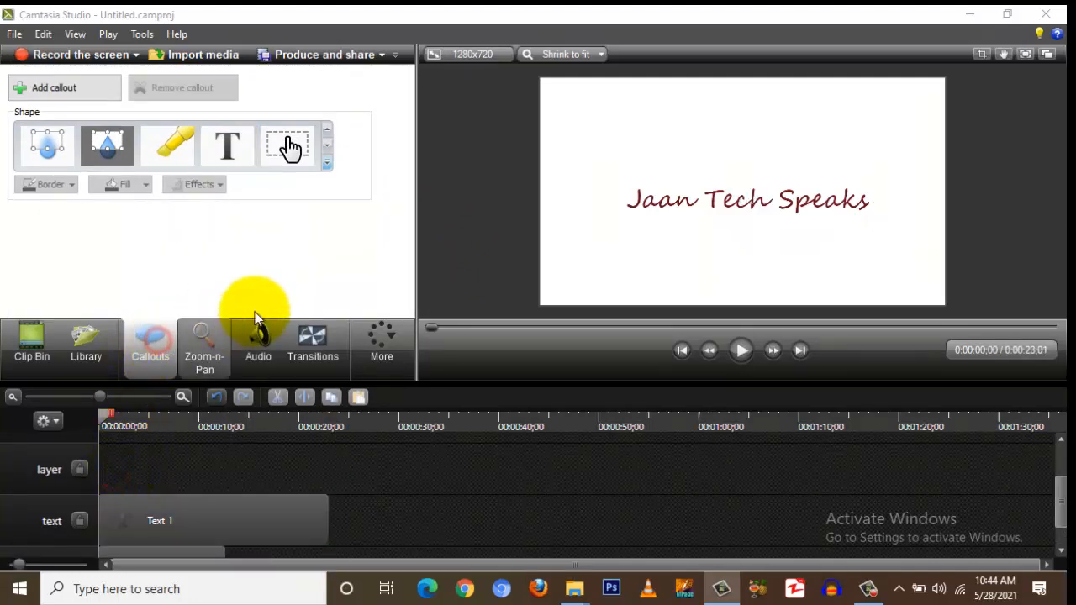
left_click(327, 164)
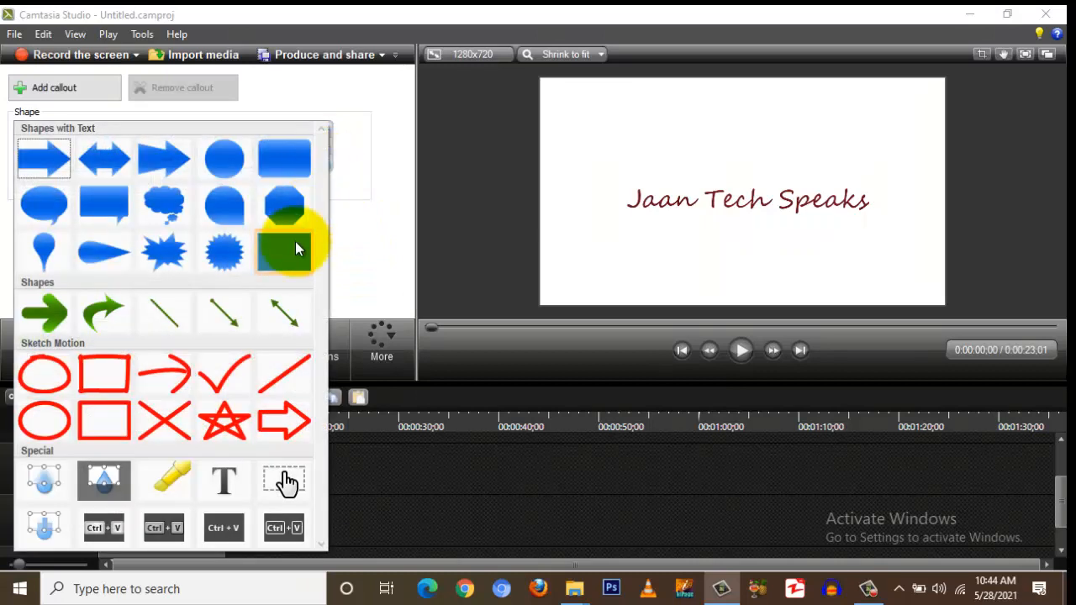
left_click(281, 259)
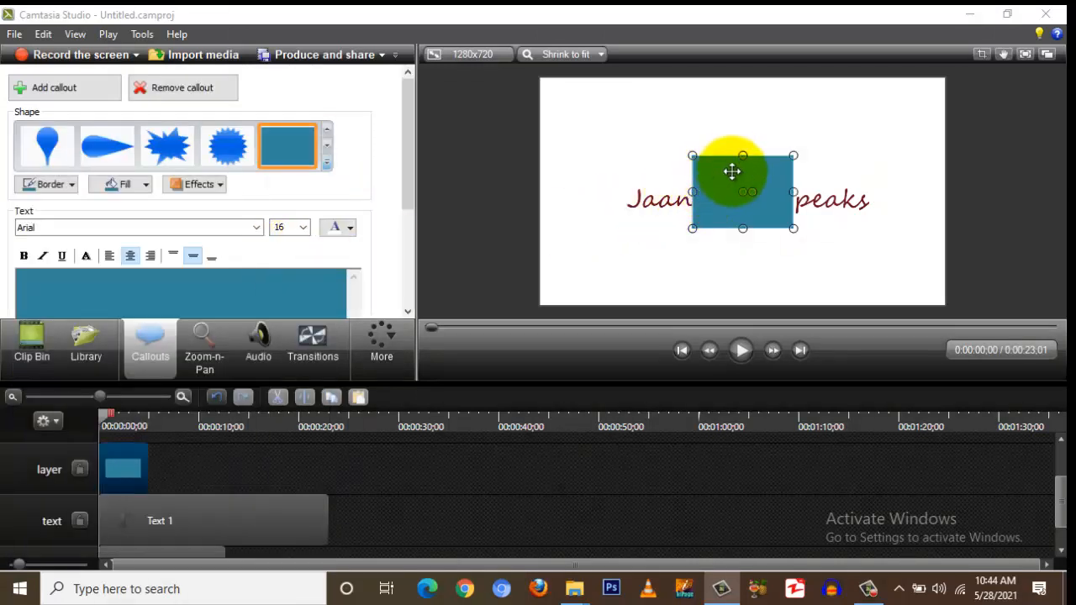
- Resize the rectangle to cover the text and reach the canvas's right edge, and extend its clip to end with the text clip
left_click_drag(742, 156, 742, 171)
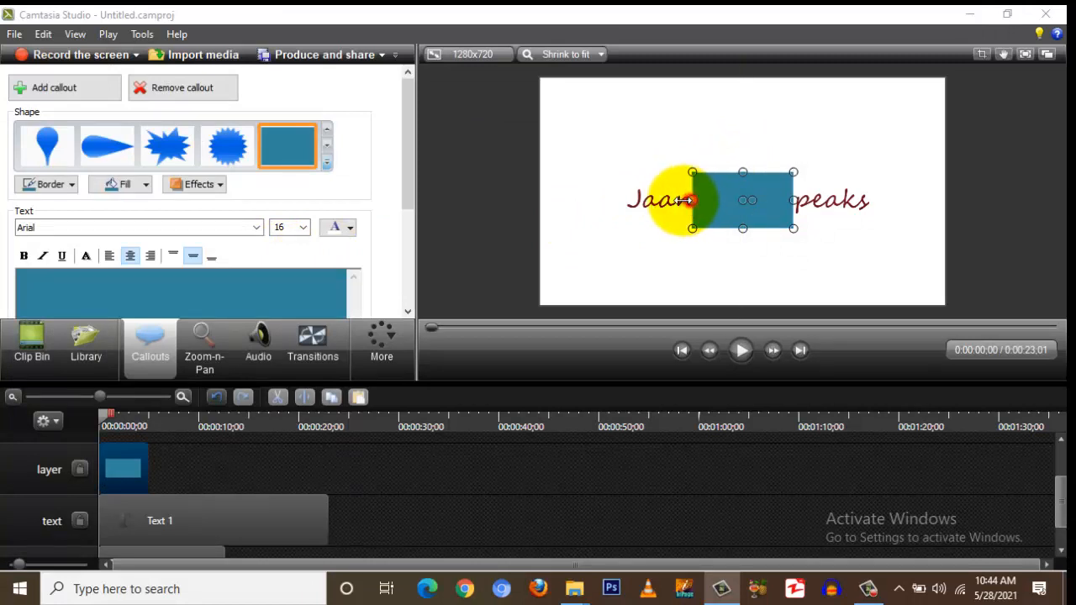
left_click_drag(685, 200, 625, 200)
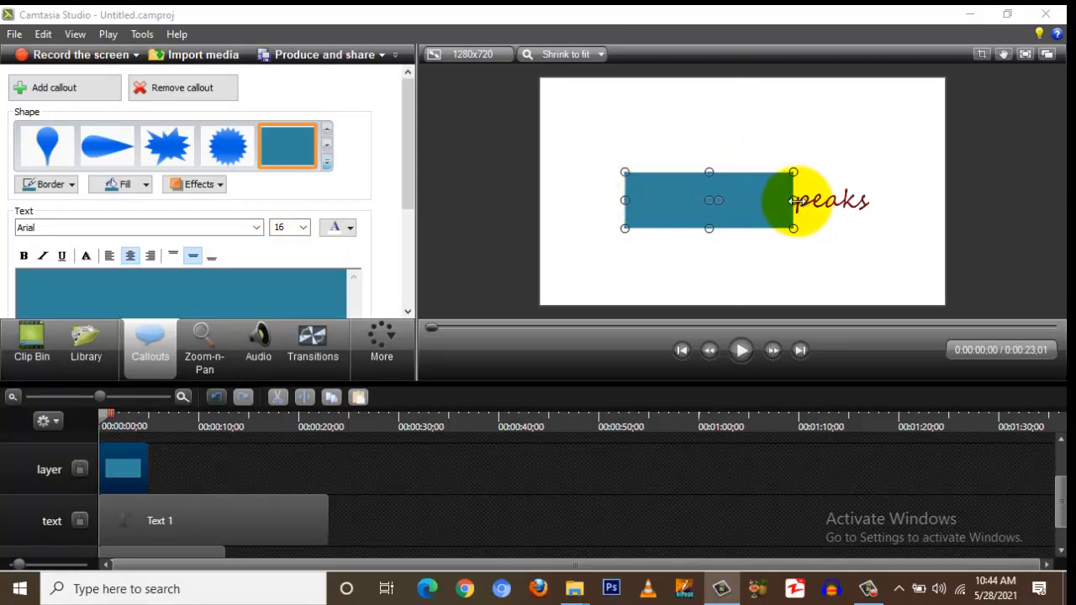
left_click_drag(793, 200, 945, 202)
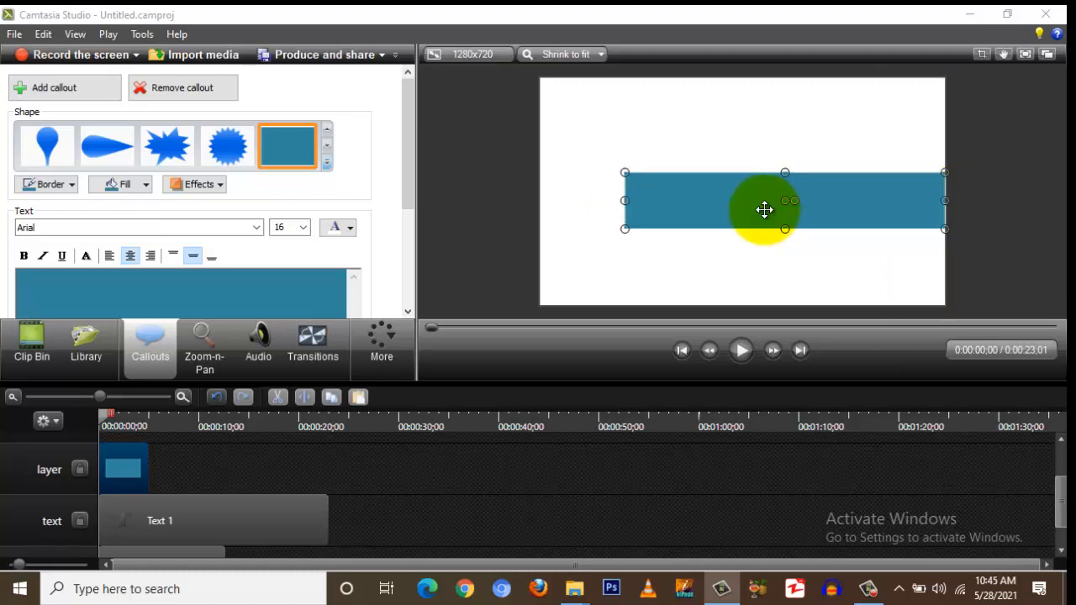
mouse_move(764, 209)
left_mouse_down()
mouse_move(744, 202)
mouse_move(814, 199)
mouse_move(745, 204)
left_mouse_up()
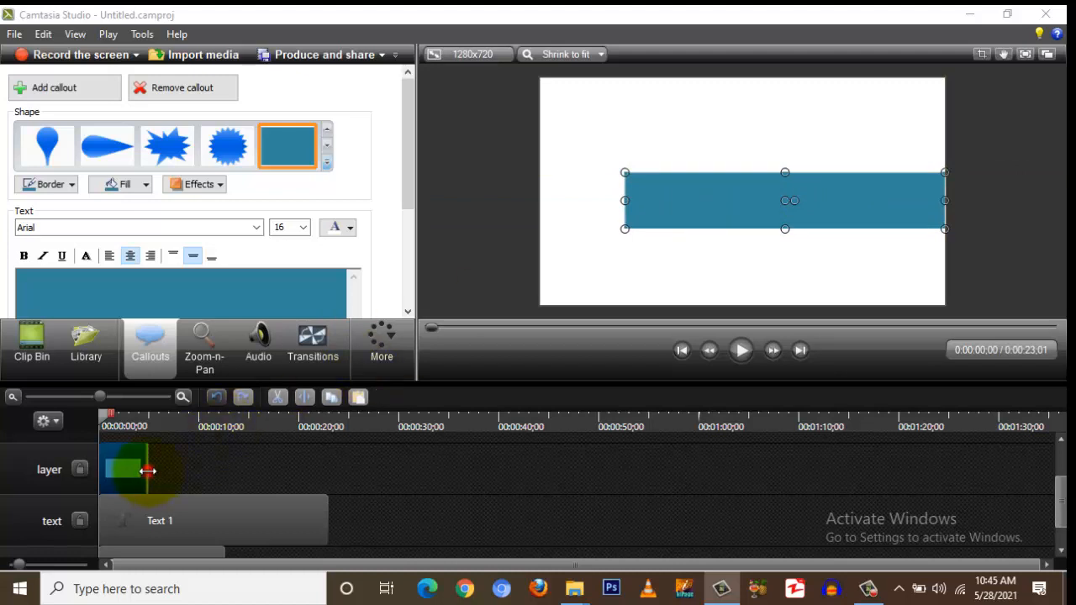
left_click_drag(148, 471, 328, 466)
- Fill the covering rectangle with light grey from the palette and choose white for its border
scroll(346, 468, "up", 1)
left_click(657, 216)
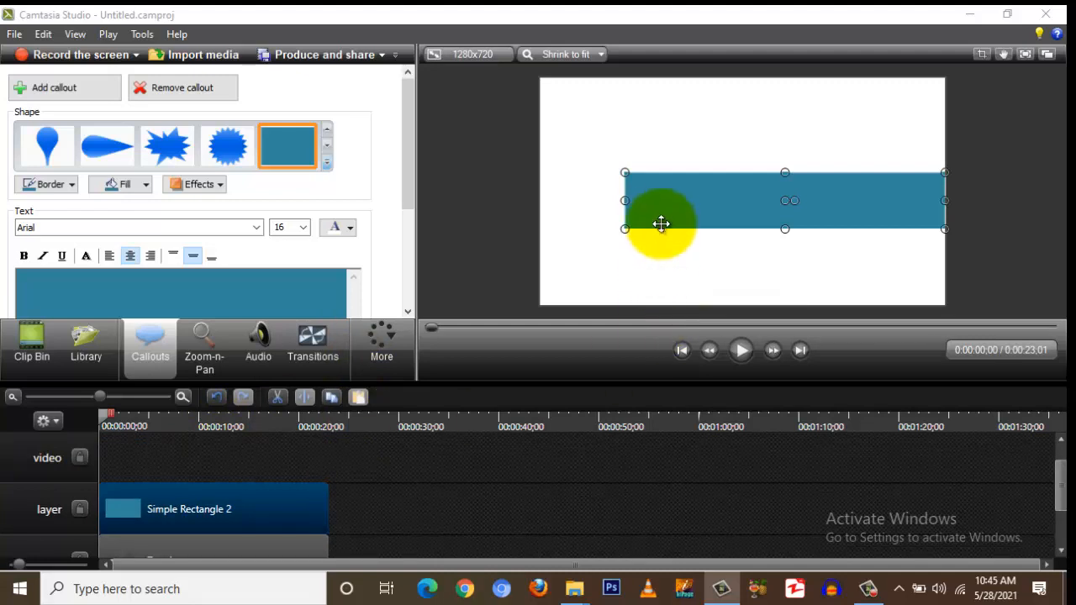
left_click(146, 186)
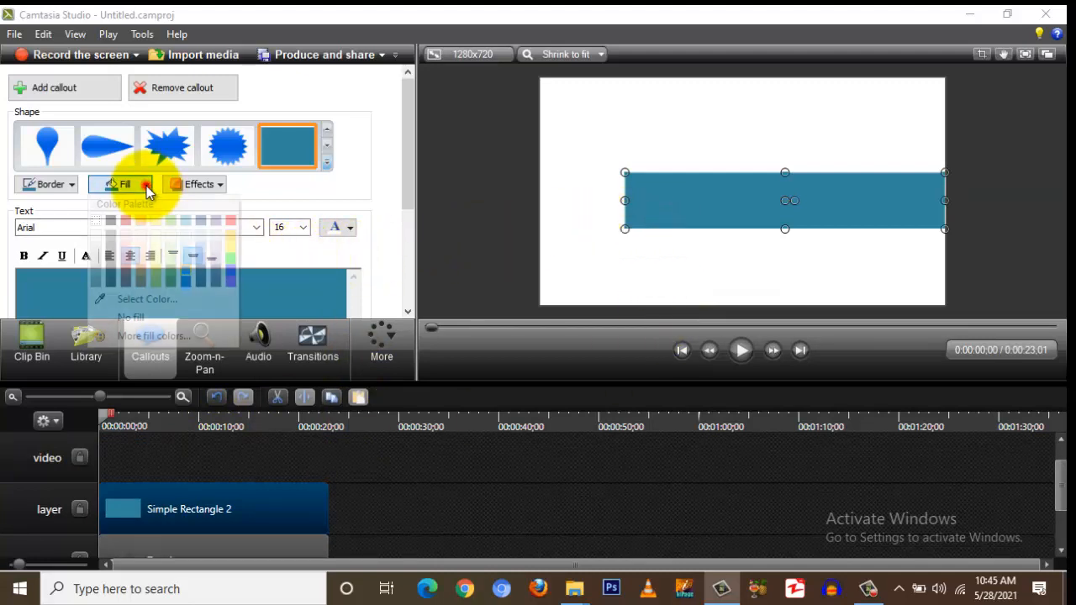
left_click(93, 244)
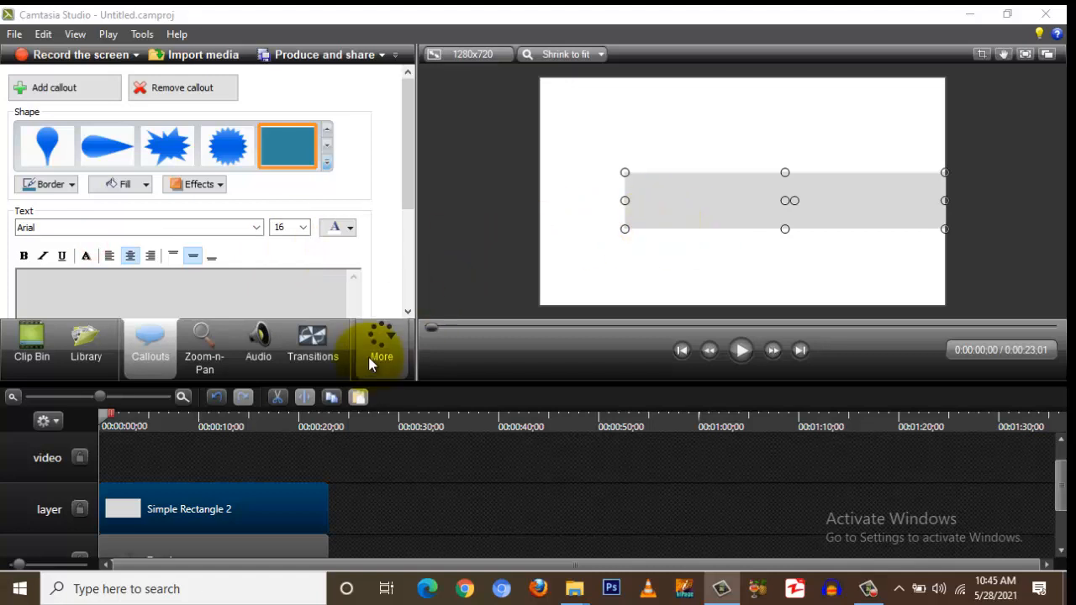
left_click(71, 185)
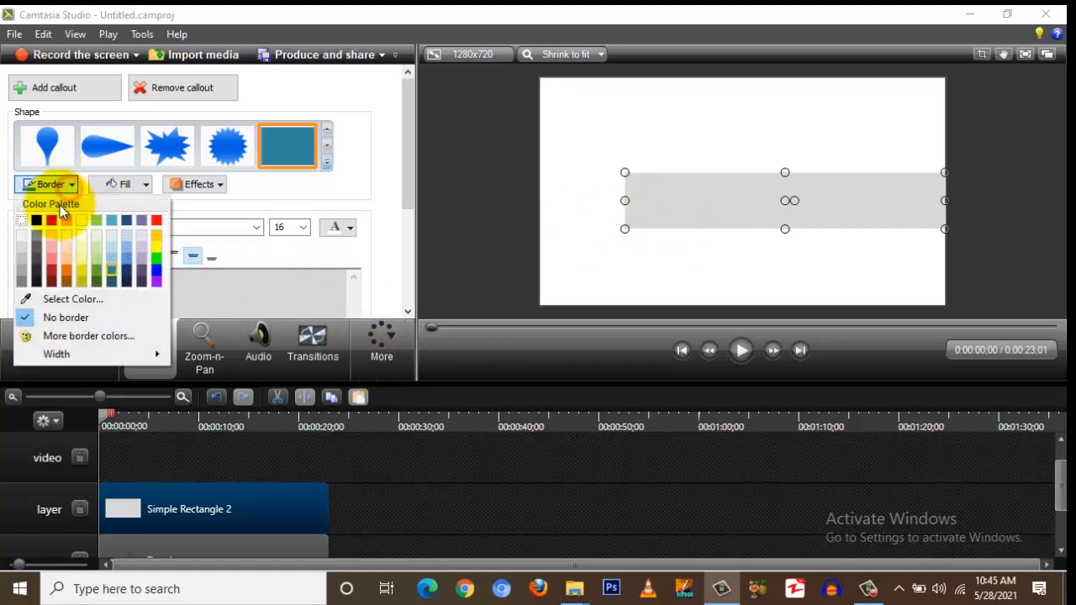
left_click(22, 224)
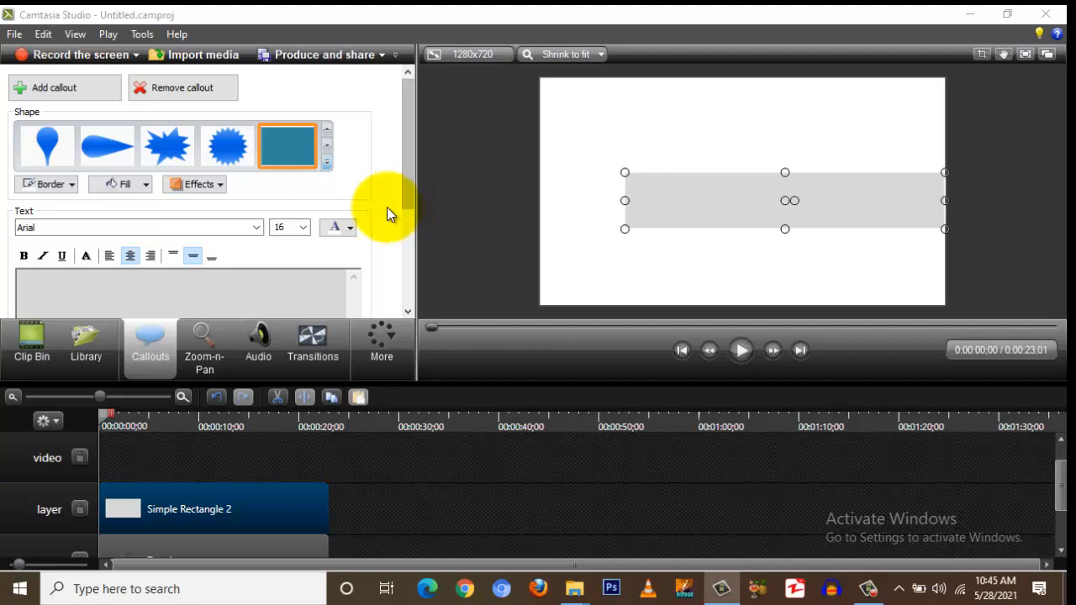
- Add scribel hand 1.mp4 from the Clip Bin to the start of the video track
scroll(167, 469, "up", 1)
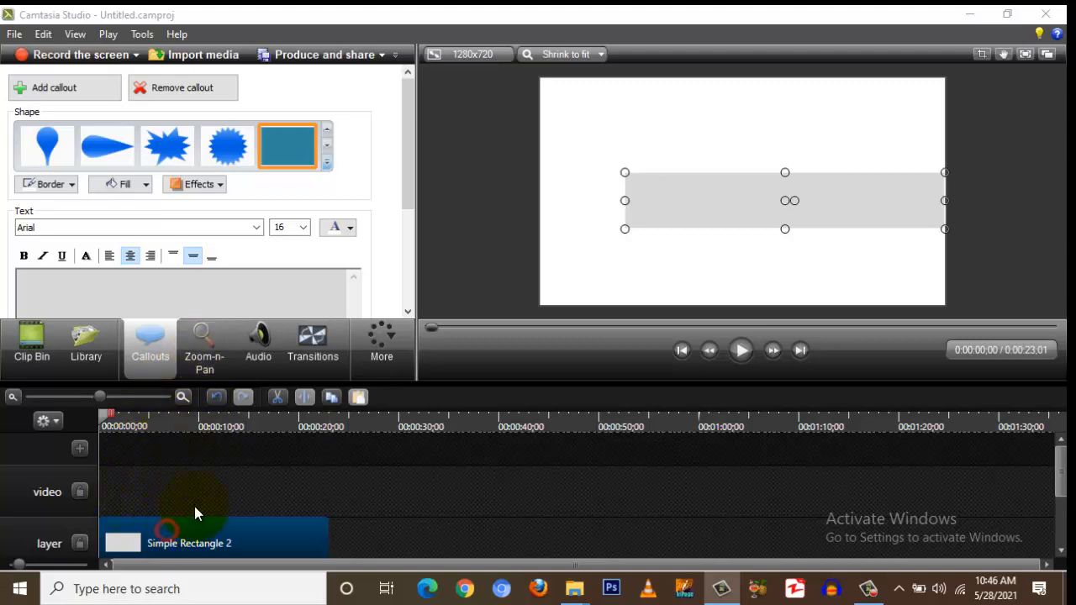
left_click(30, 340)
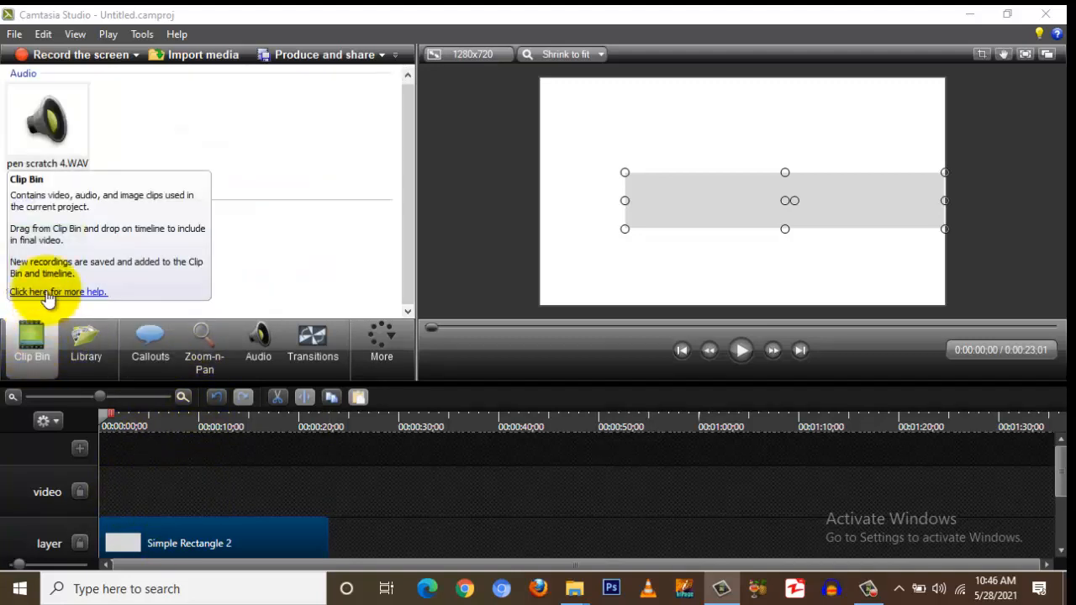
left_click_drag(67, 248, 208, 485)
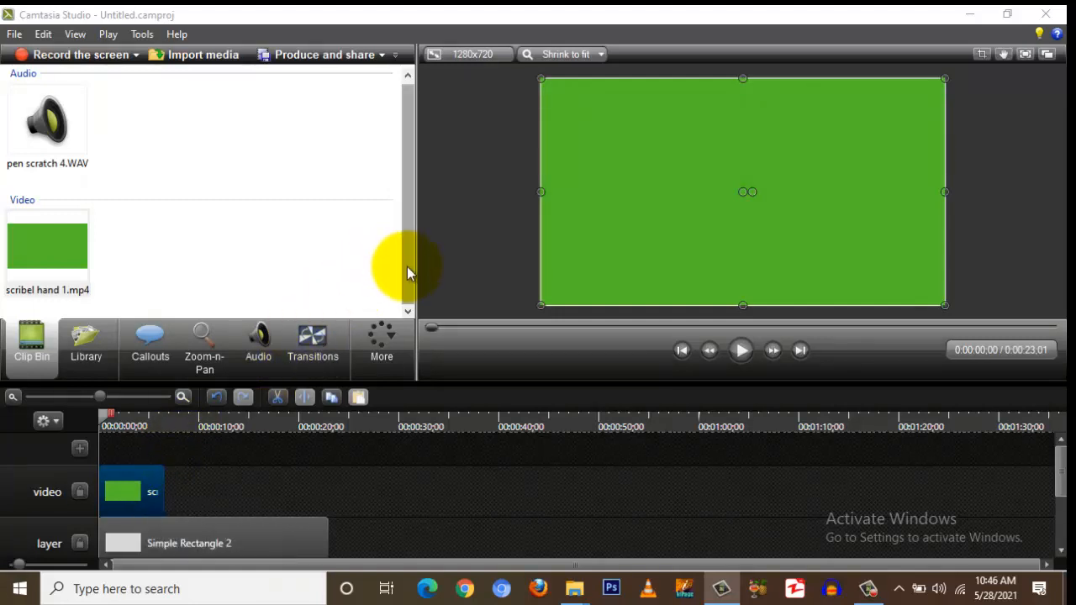
- Preview the hand clip and park the playhead at 0:00:02;22, where the writing hand is in view
left_click(739, 353)
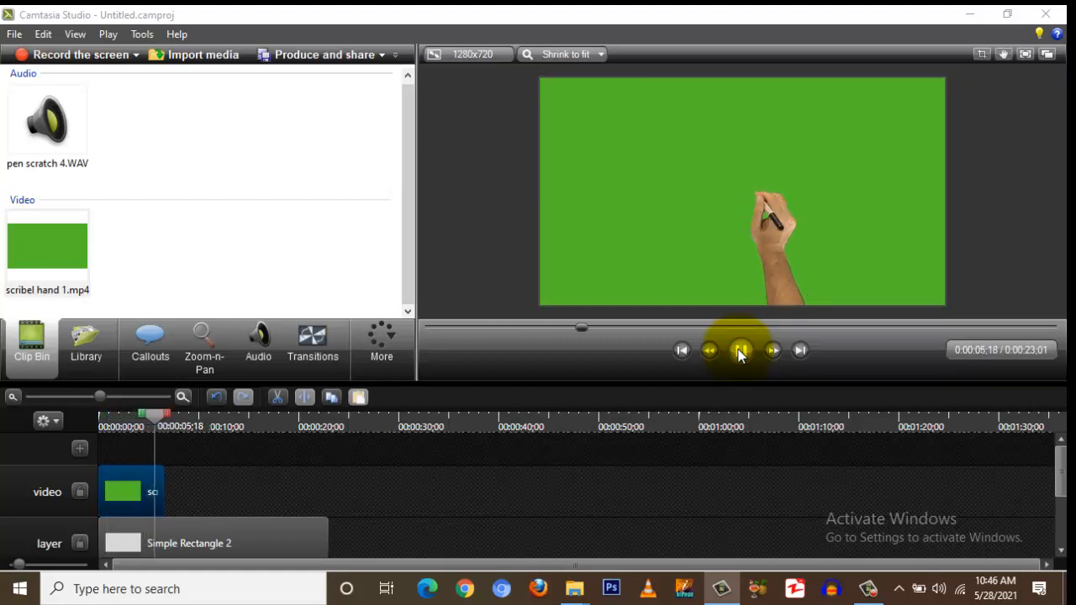
left_click(739, 353)
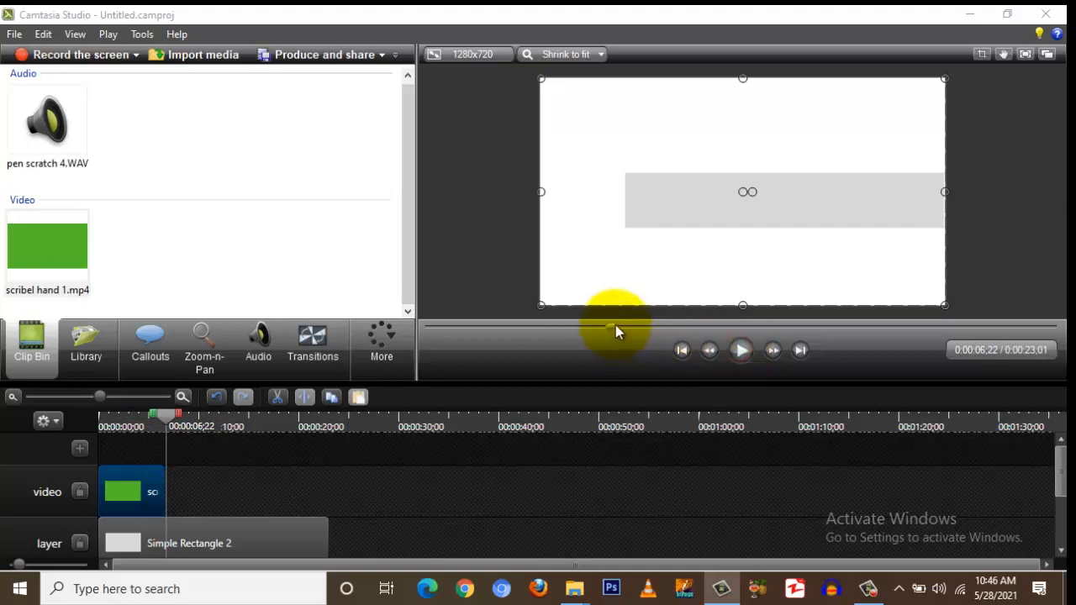
left_click_drag(616, 328, 526, 329)
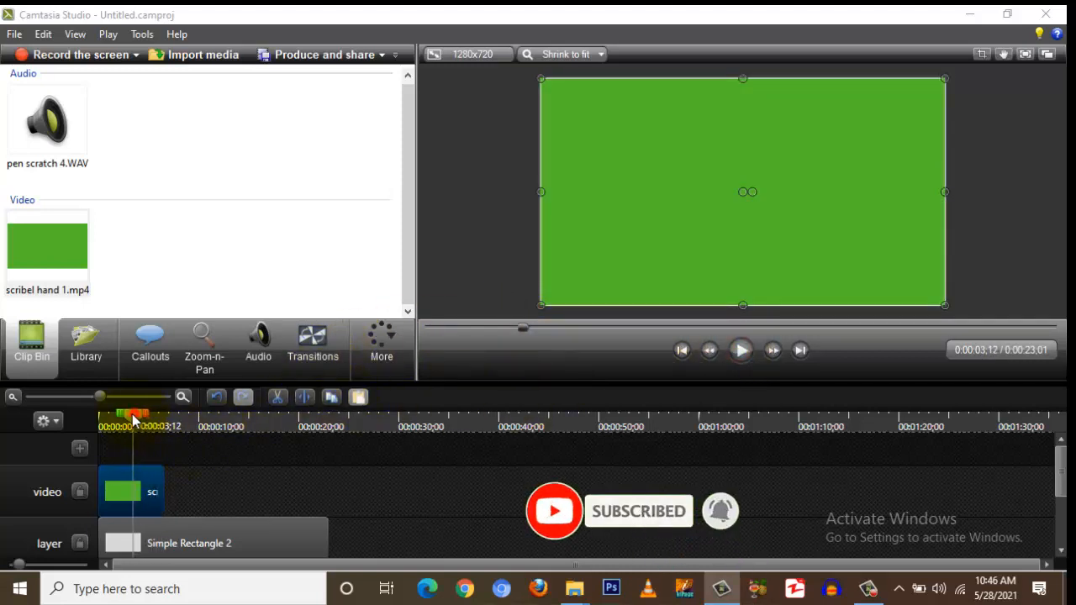
left_click_drag(133, 419, 128, 420)
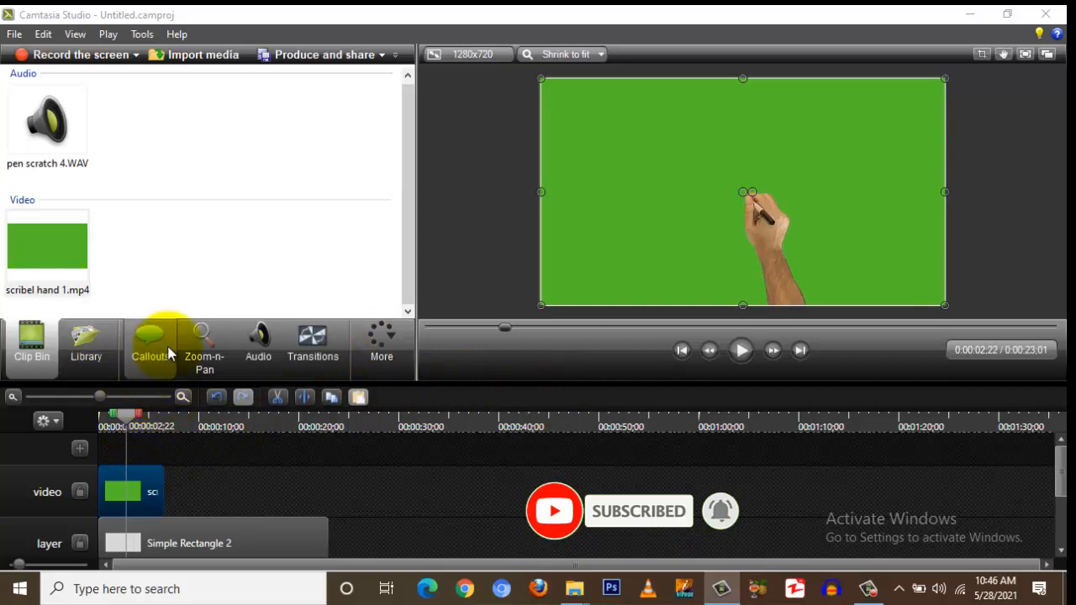
- Apply Remove a color to the hand clip in Visual Properties, sampling the green background from the canvas
left_click(145, 490)
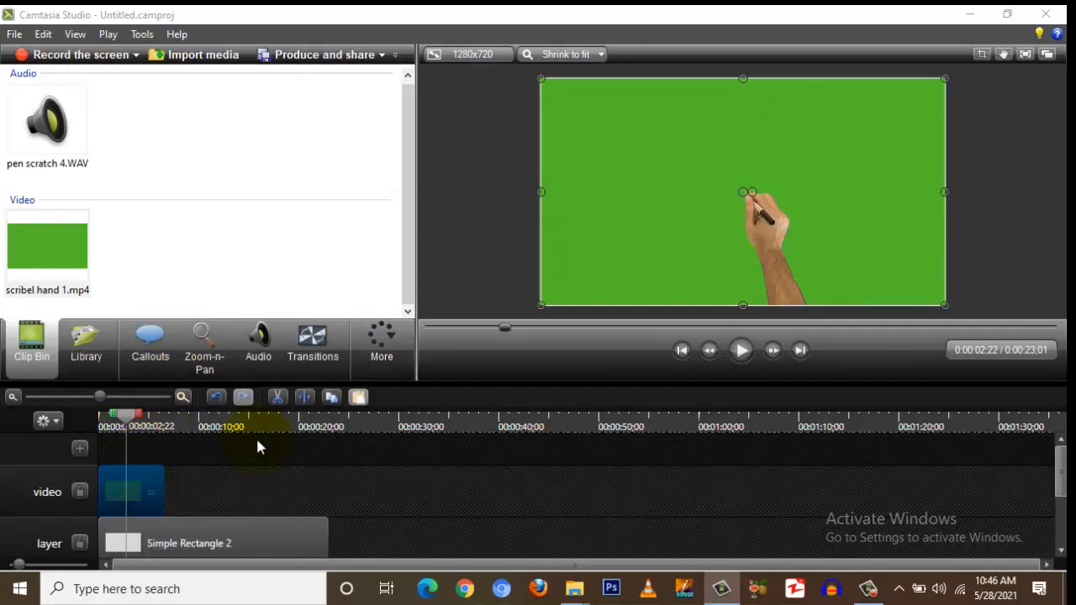
left_click(380, 361)
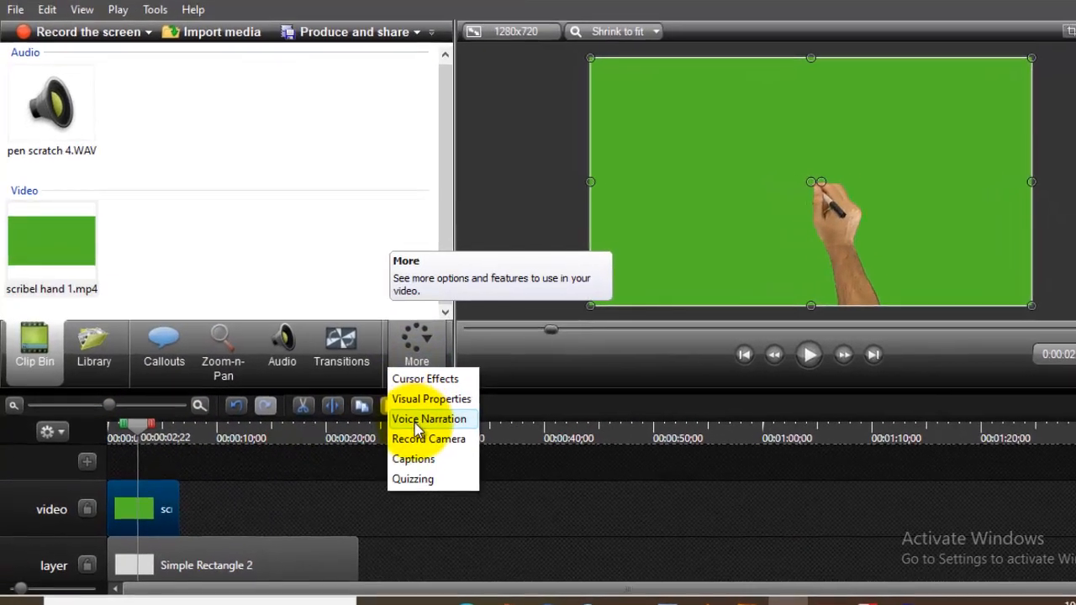
left_click(393, 394)
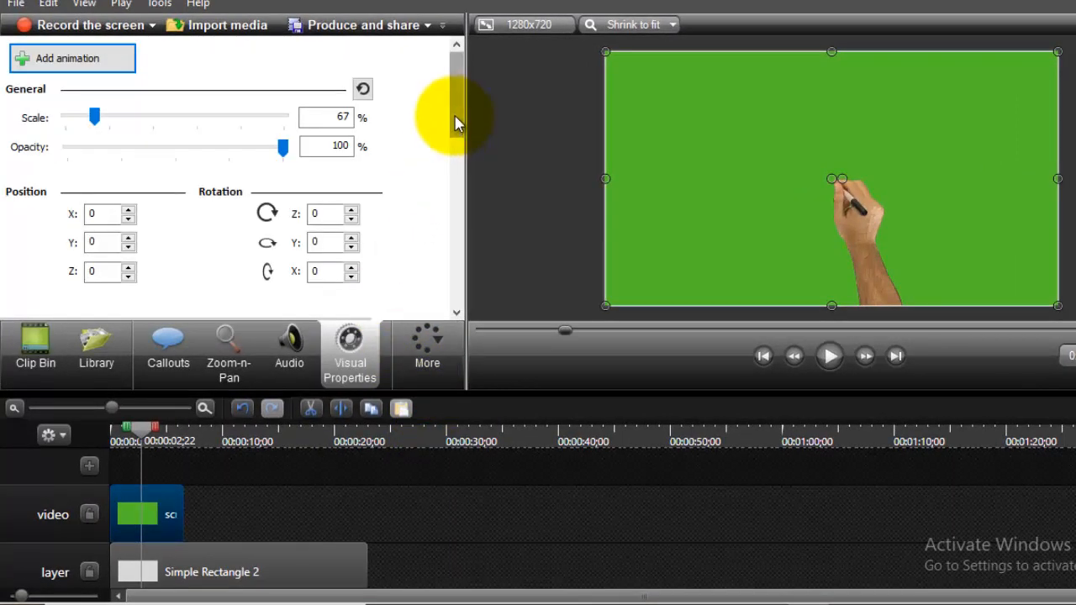
left_click_drag(452, 109, 471, 276)
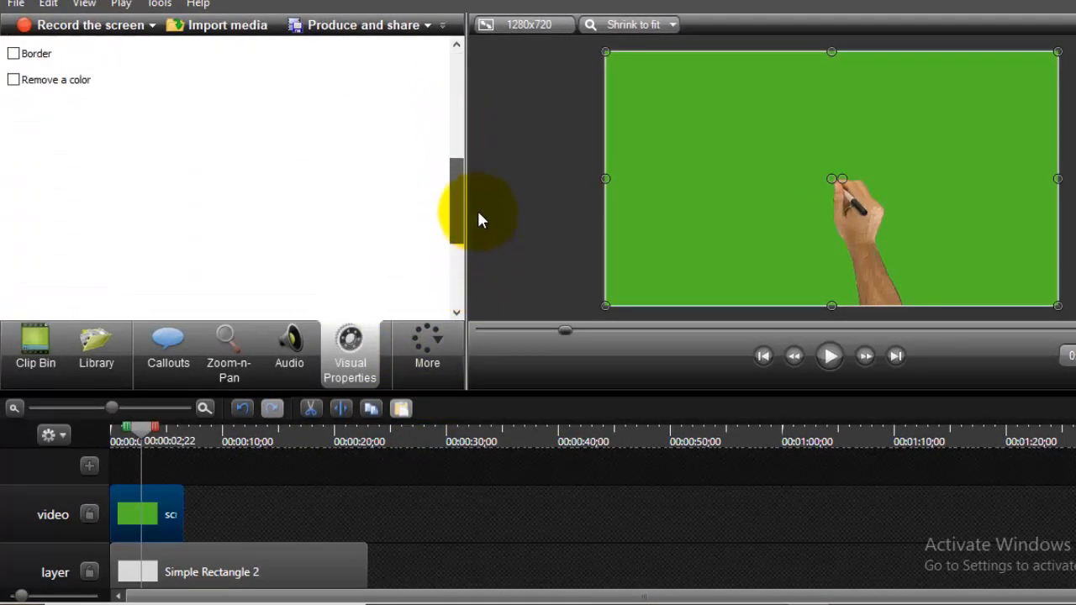
left_click_drag(477, 220, 384, 193)
left_click(75, 166)
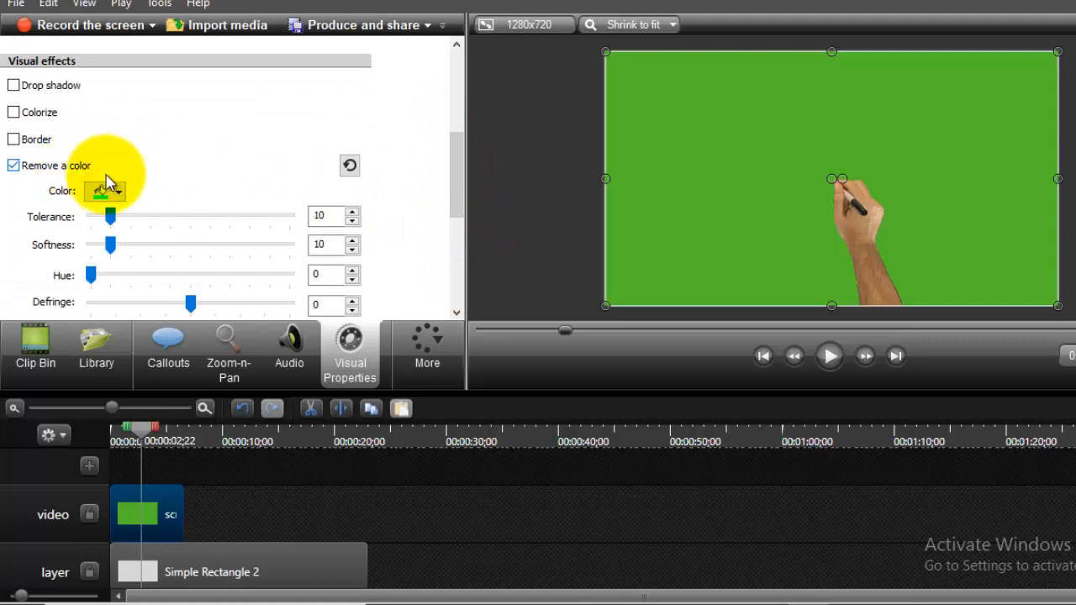
left_click(115, 192)
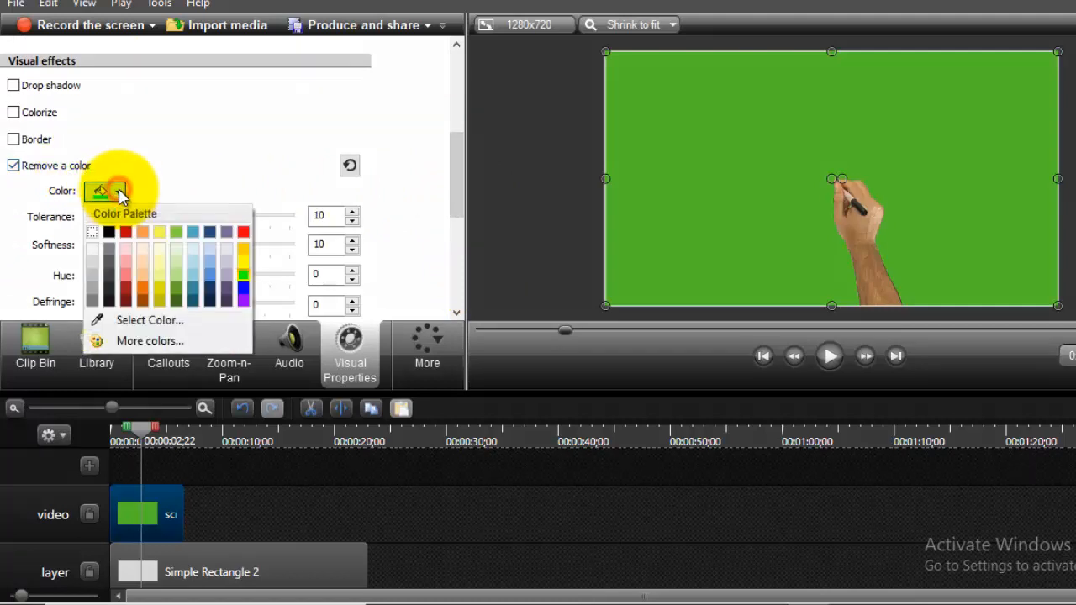
left_click(126, 319)
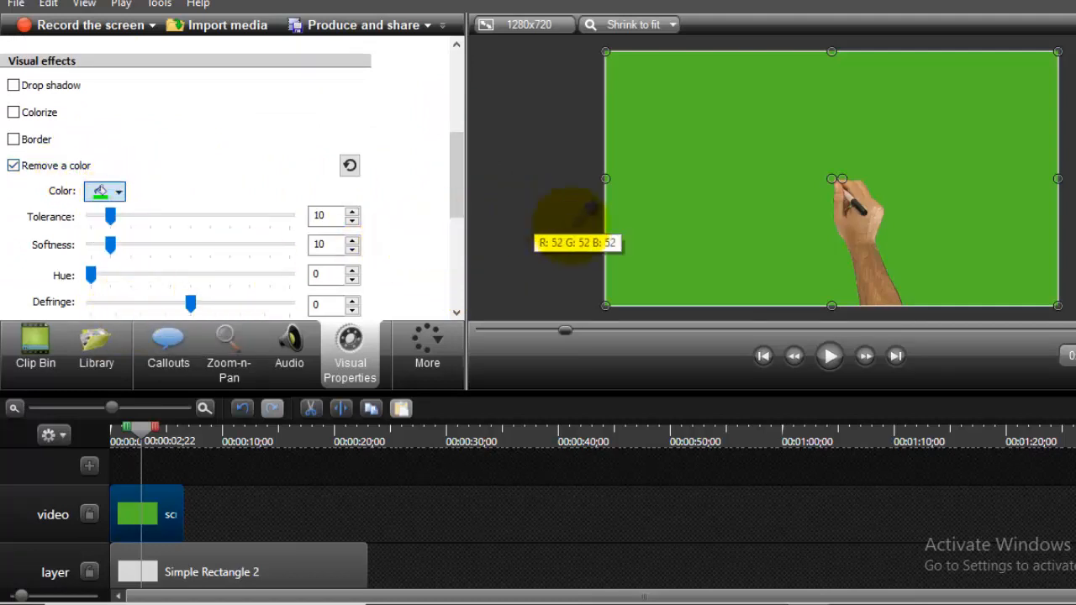
left_click(697, 223)
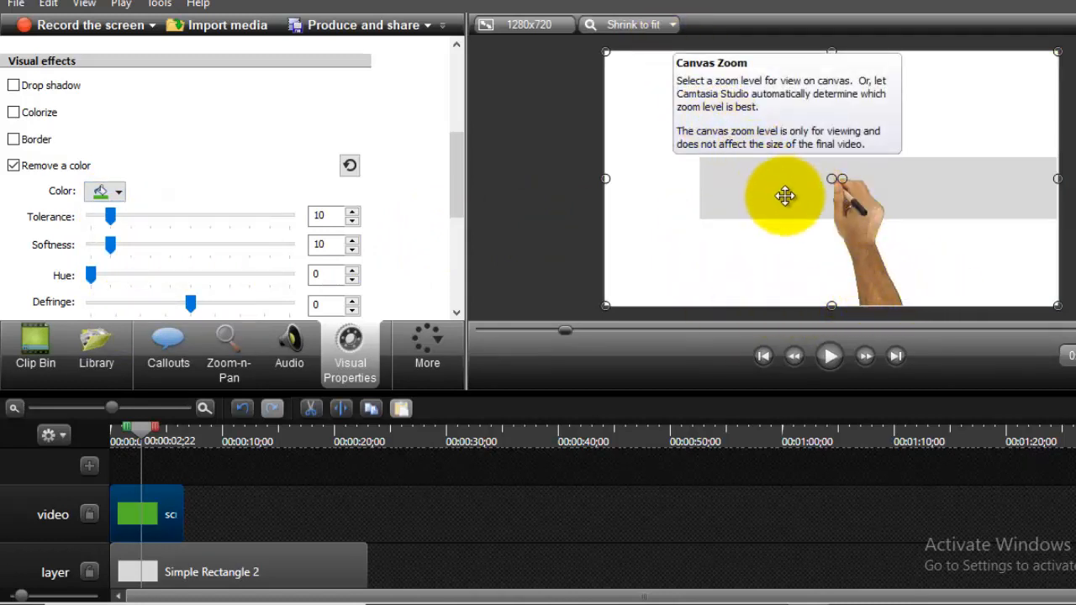
- Clean the green fringe around the hand by setting the colour removal tolerance to 17 and softness to 20
scroll(786, 199, "up", 1)
scroll(786, 200, "up", 5)
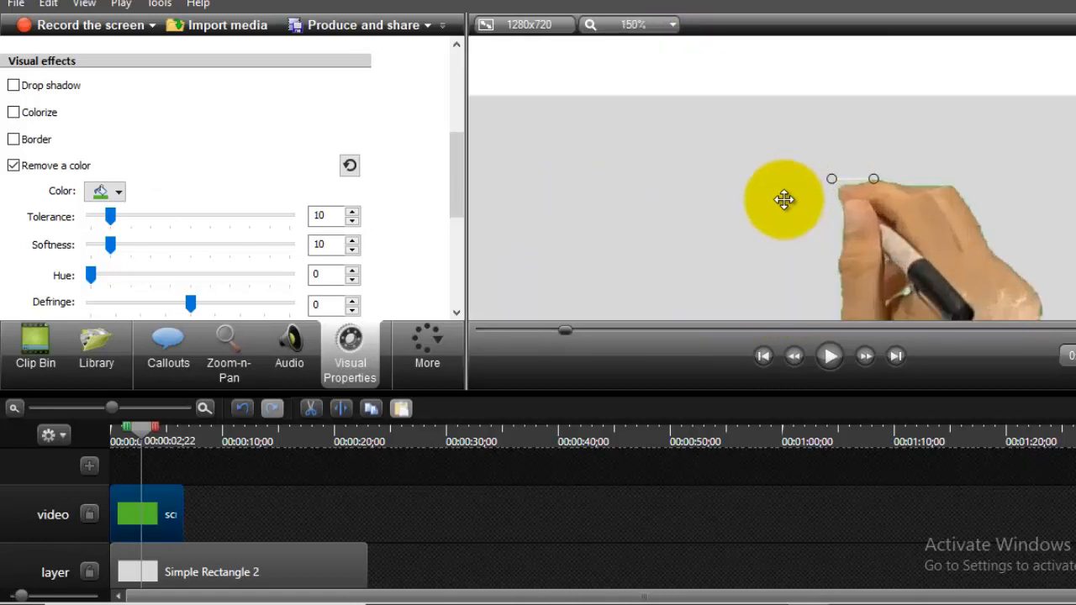
left_click(673, 24)
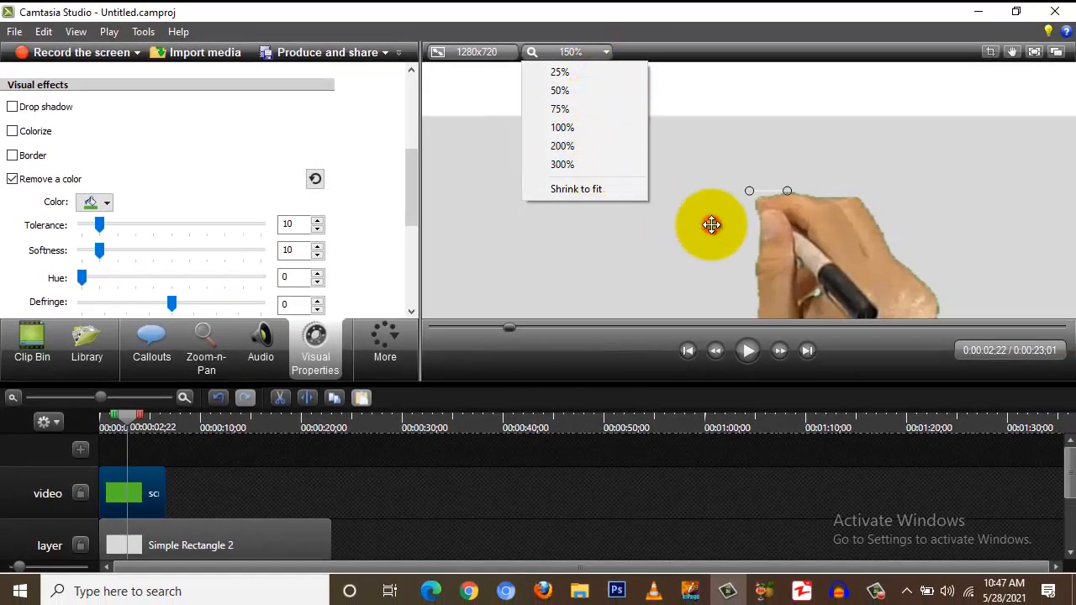
left_click(712, 225)
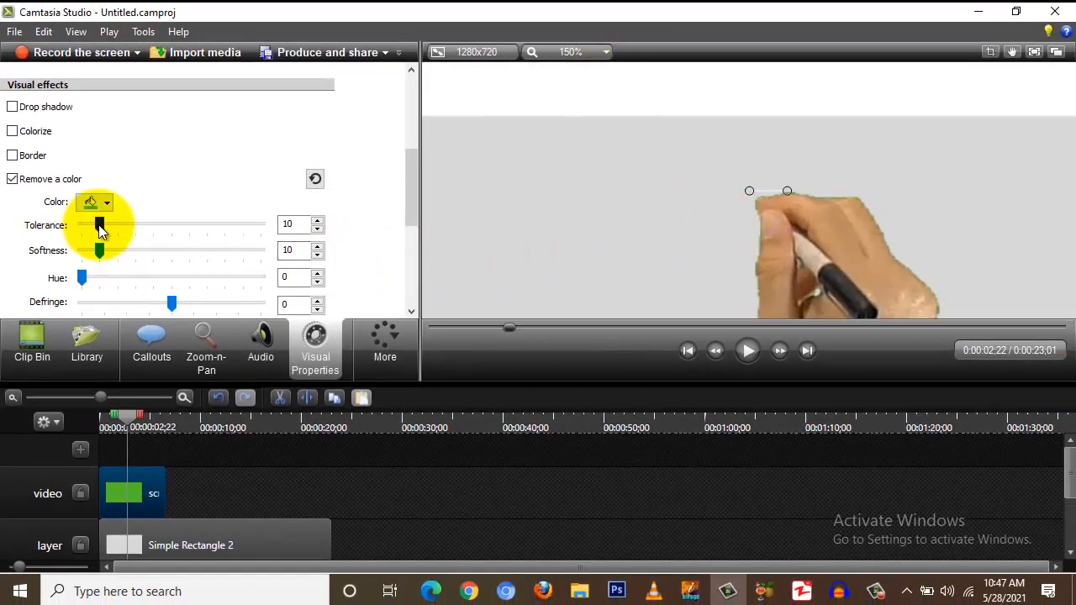
left_click_drag(132, 223, 117, 249)
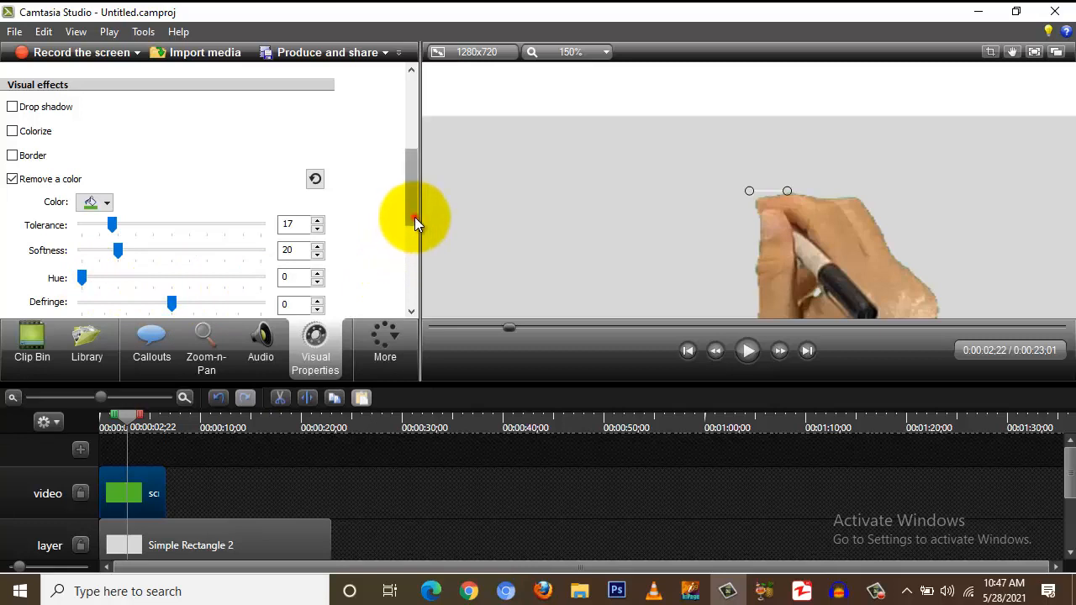
left_click_drag(415, 217, 412, 251)
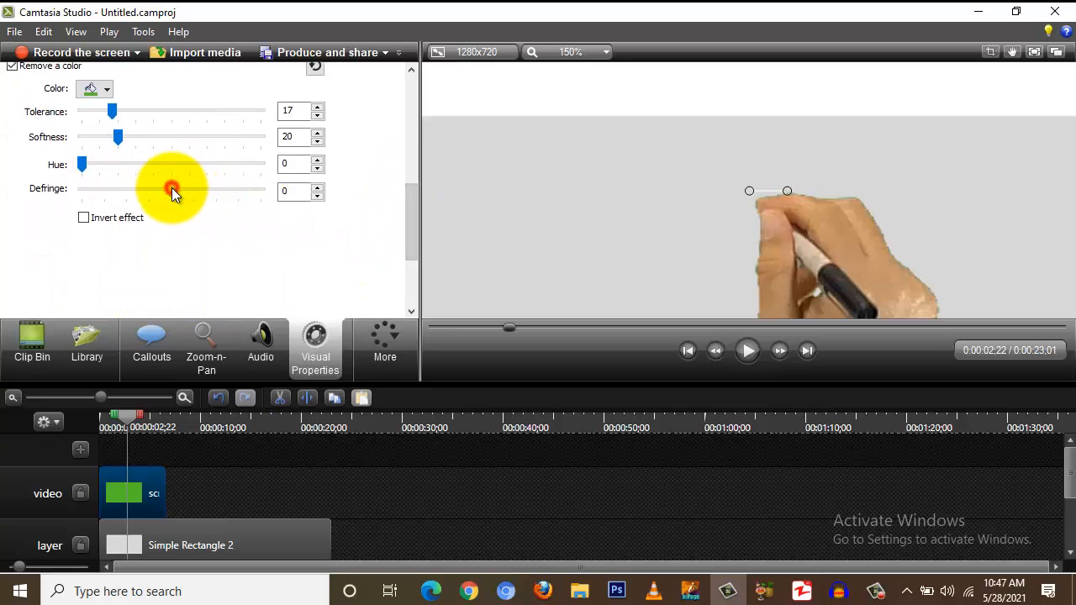
mouse_move(171, 187)
left_mouse_down()
mouse_move(215, 188)
mouse_move(169, 192)
left_mouse_up()
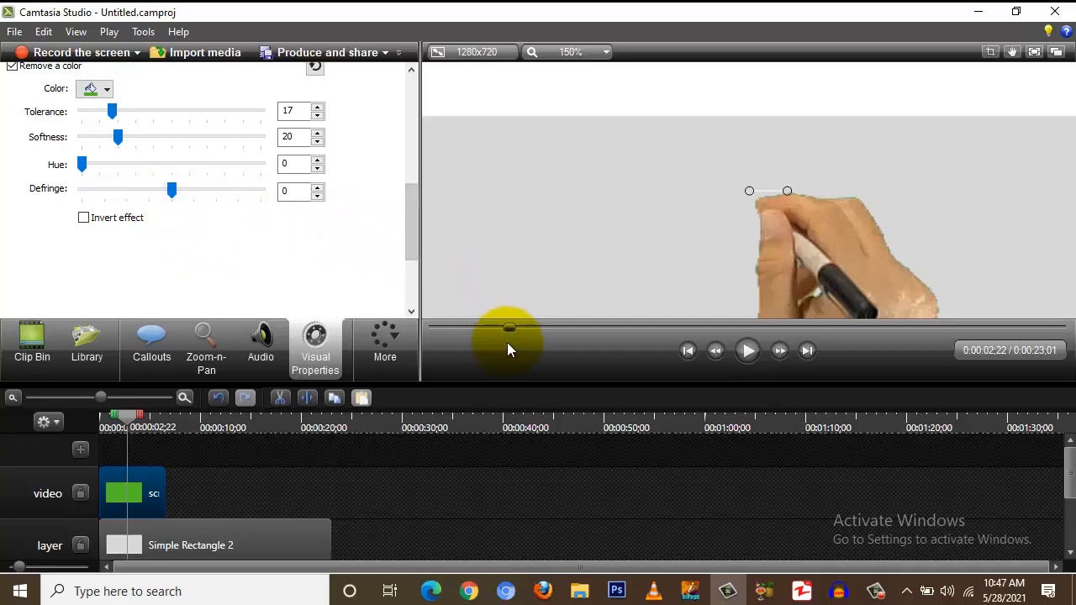
- Enlarge the hand video slightly and place its pen tip at the middle of the grey rectangle's left edge
scroll(625, 177, "down", 10)
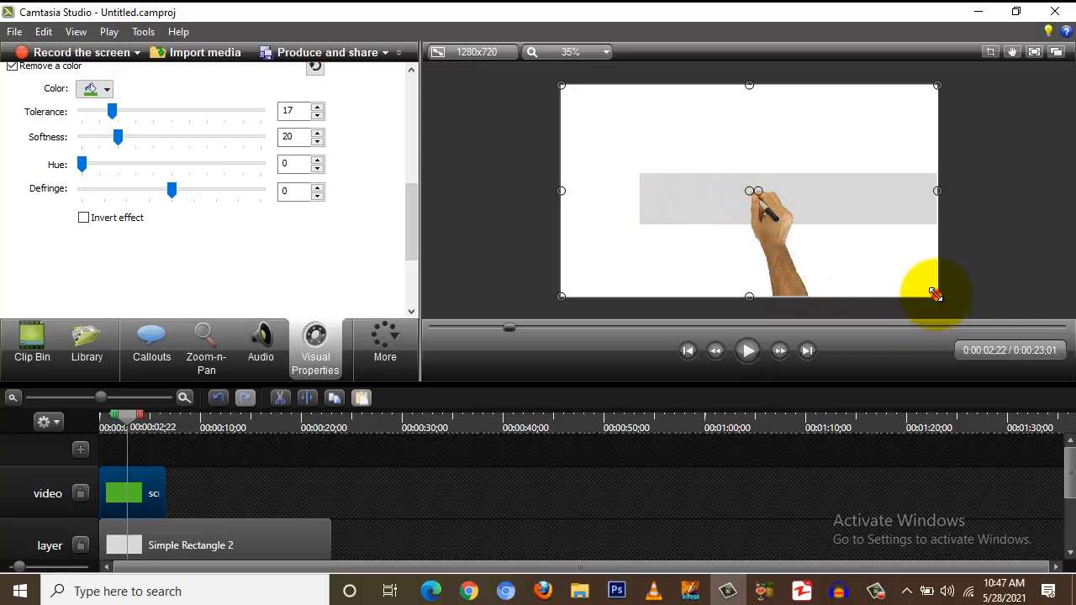
left_click_drag(935, 295, 988, 350)
left_click_drag(869, 250, 710, 229)
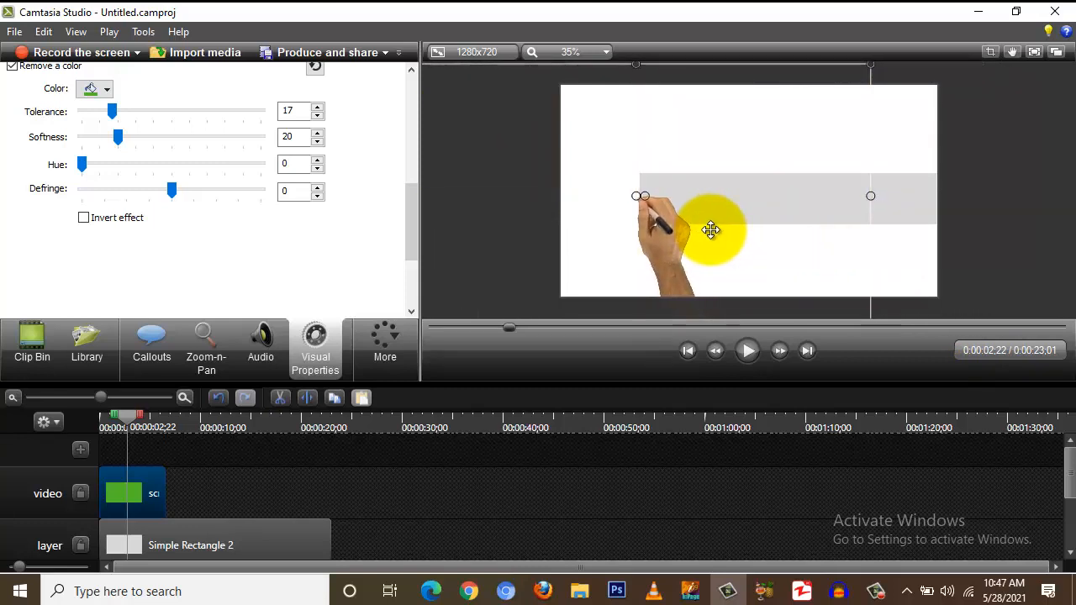
left_click(204, 537)
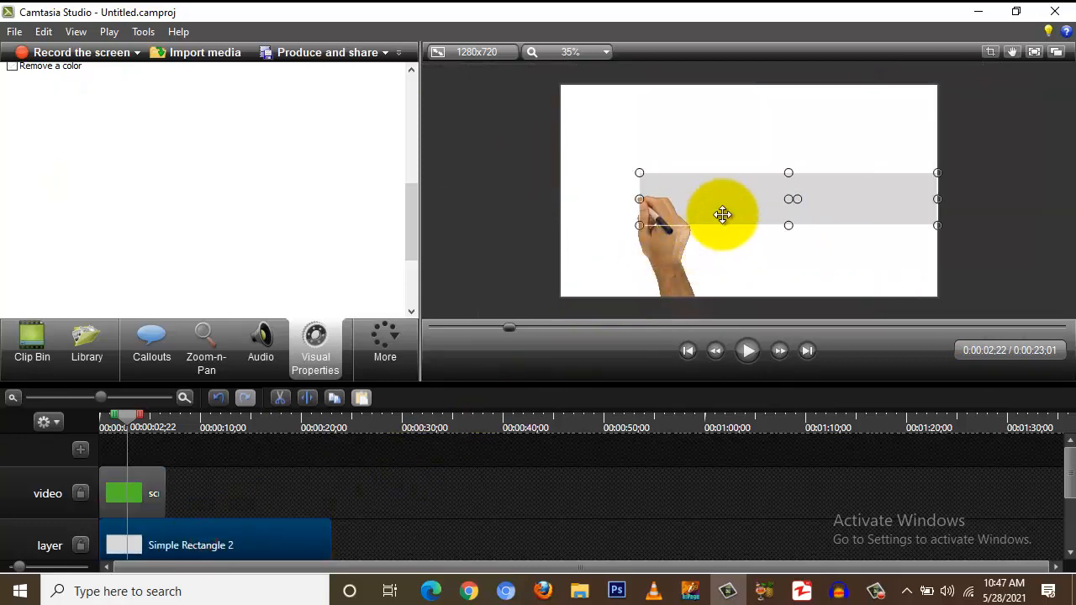
left_click(723, 210)
mouse_move(733, 209)
left_mouse_down()
mouse_move(747, 209)
mouse_move(722, 216)
left_mouse_up()
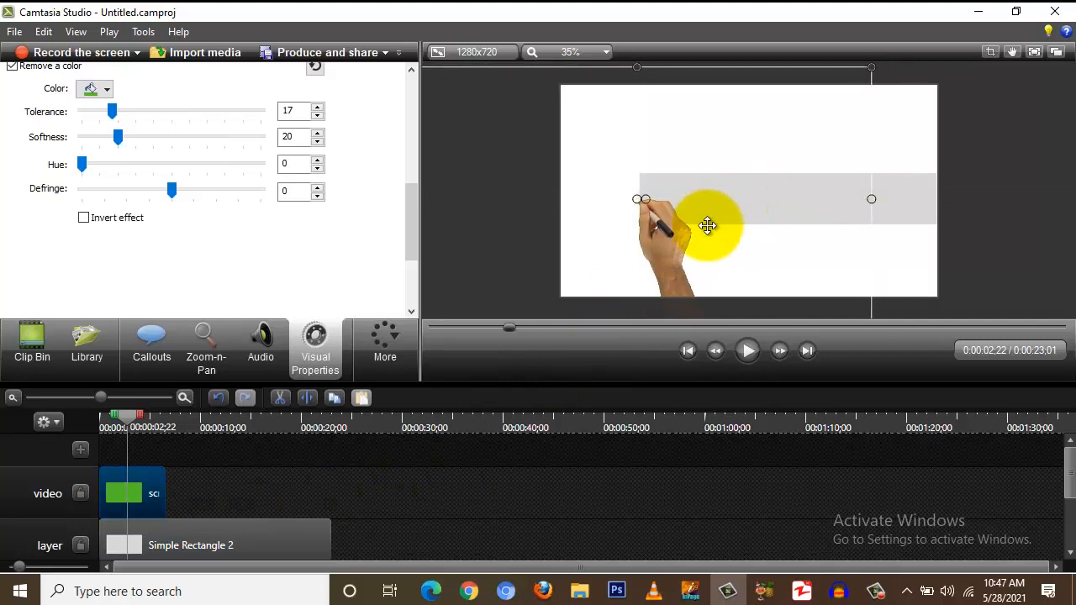
- Shift the grey rectangle right to uncover the start of the text, and align the pen tip with the first letter
left_click(230, 539)
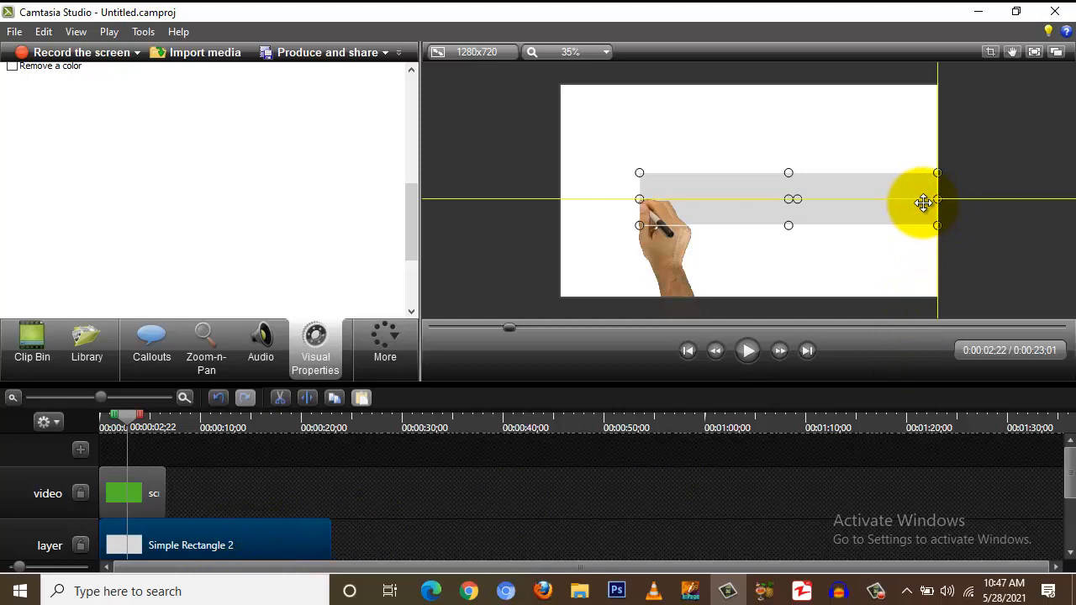
left_click_drag(923, 202, 1001, 202)
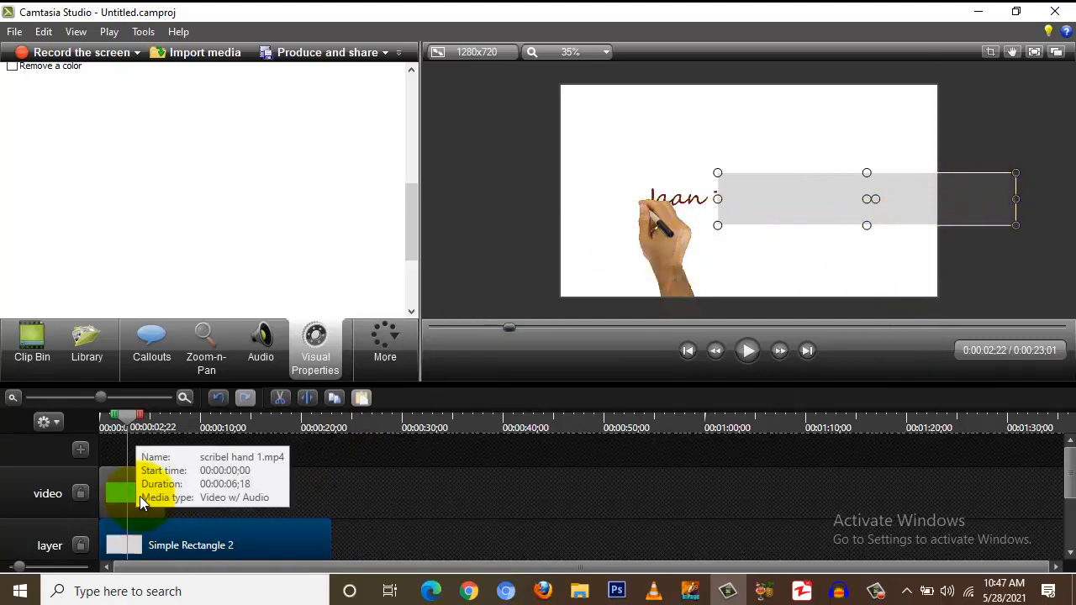
left_click(140, 496)
left_click(675, 244)
left_click_drag(675, 245, 671, 241)
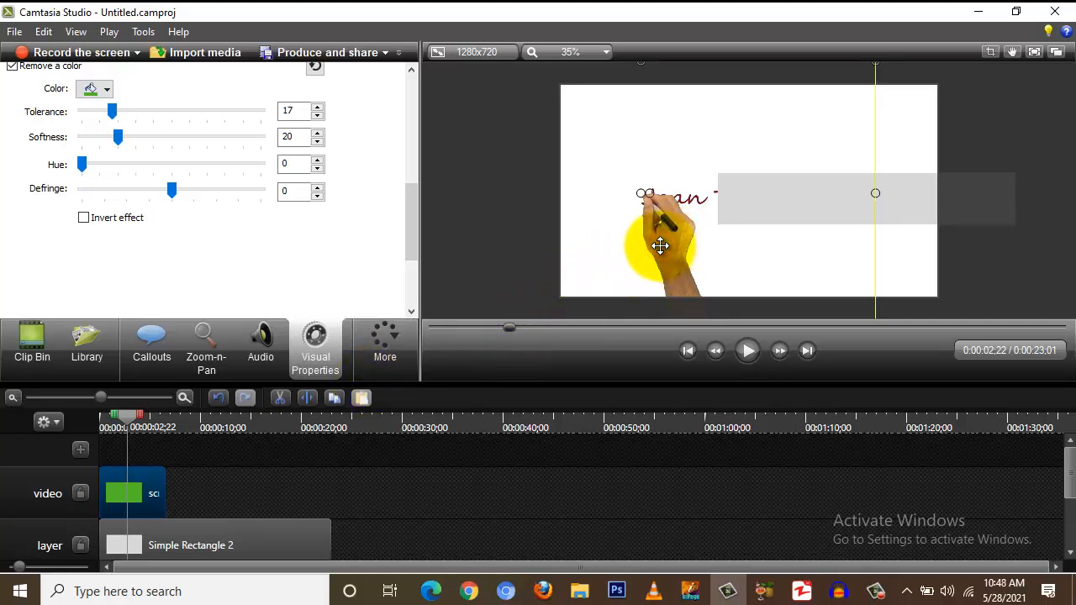
left_click_drag(660, 245, 656, 242)
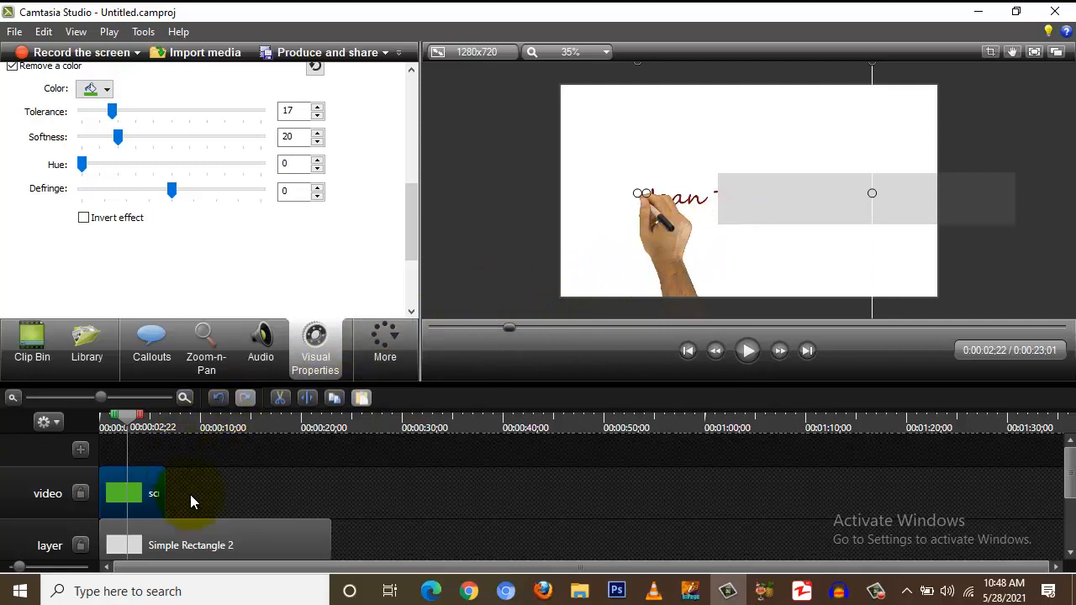
- Move the grey rectangle back over the whole text, with its right side at the canvas edge
left_click(187, 543)
mouse_move(901, 196)
left_mouse_down()
mouse_move(984, 190)
mouse_move(904, 196)
left_mouse_up()
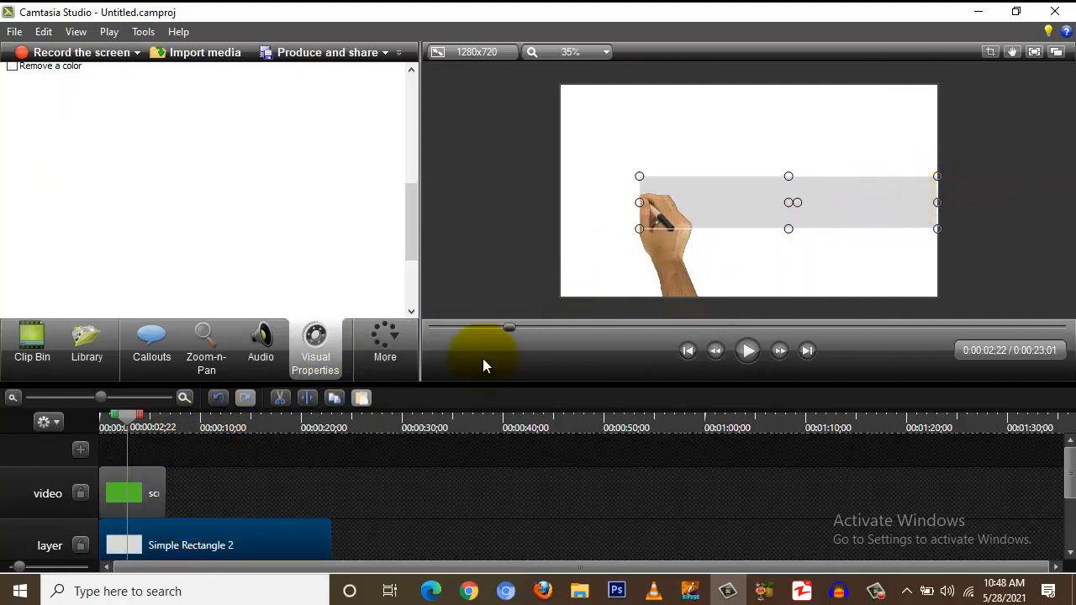
- Play the project from the start to examine when the hand begins its writing motion
left_click(185, 398)
left_click(186, 397)
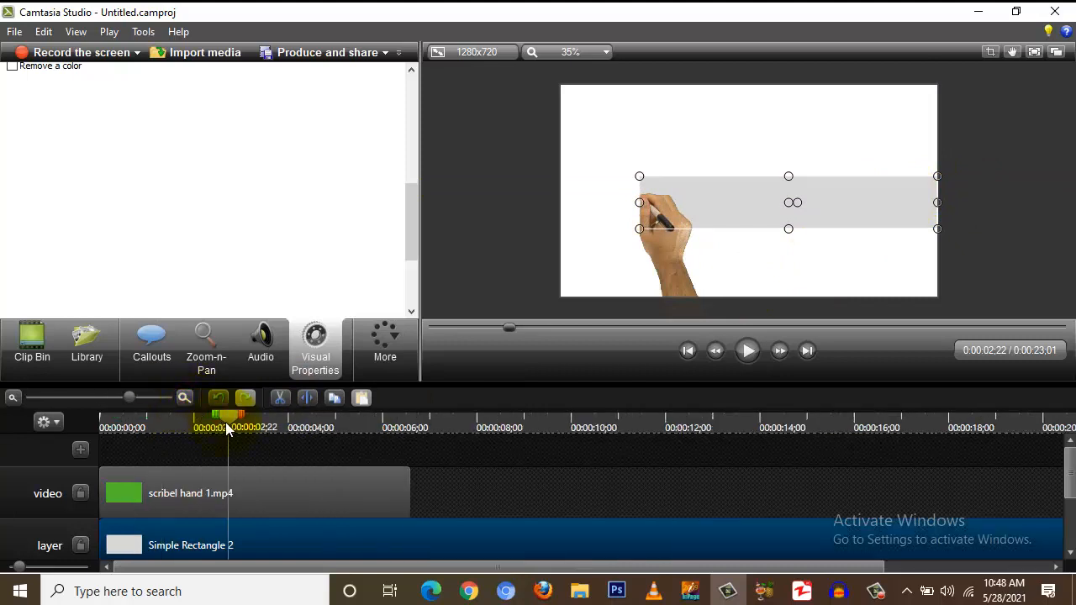
left_click(433, 326)
left_click(749, 350)
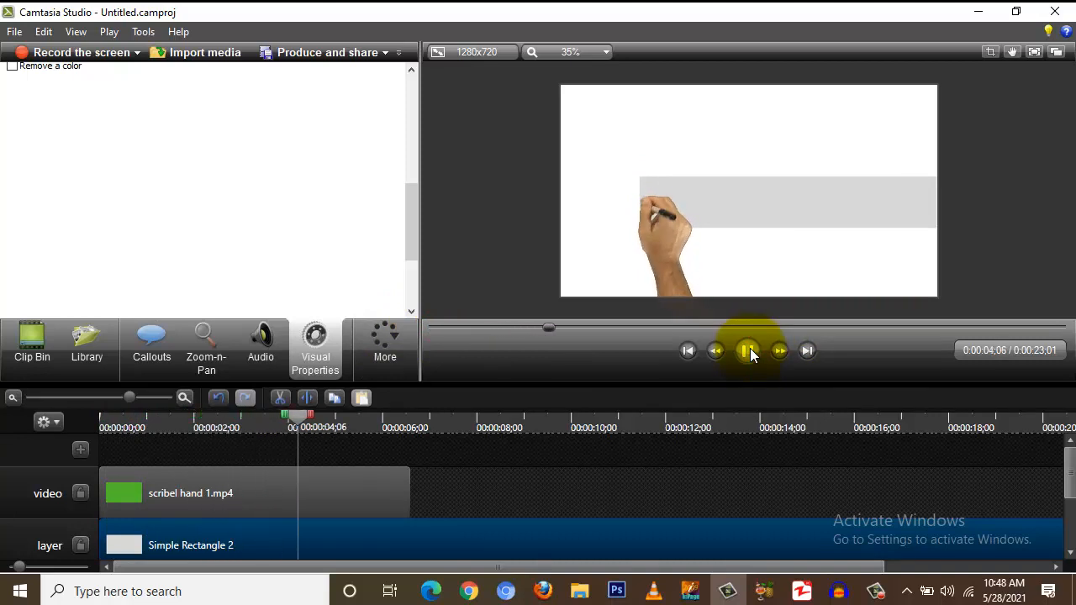
left_click(748, 350)
scroll(546, 479, "down", 2)
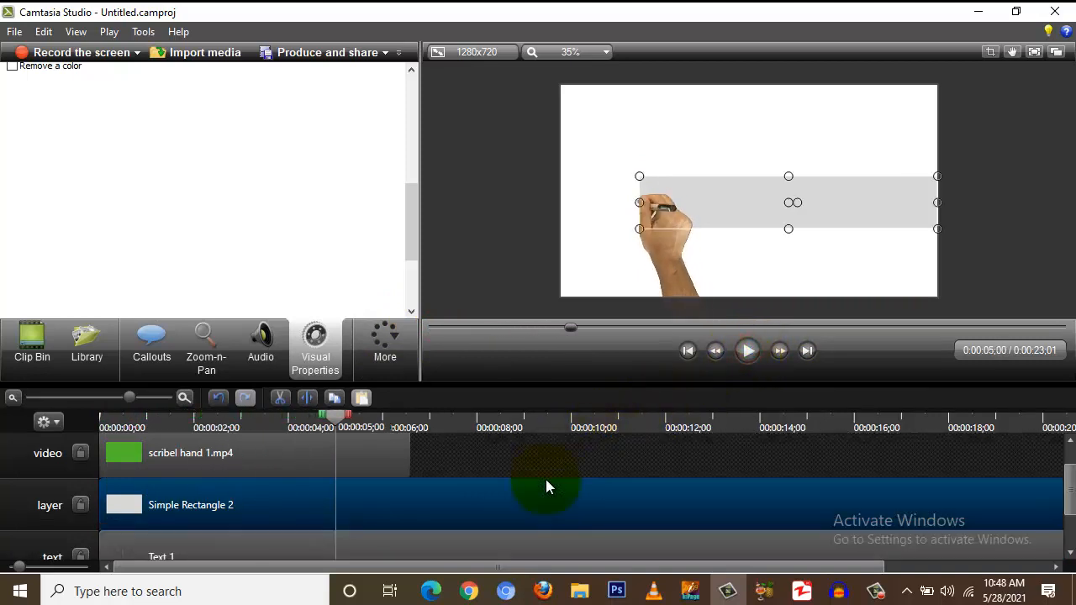
scroll(545, 479, "up", 2)
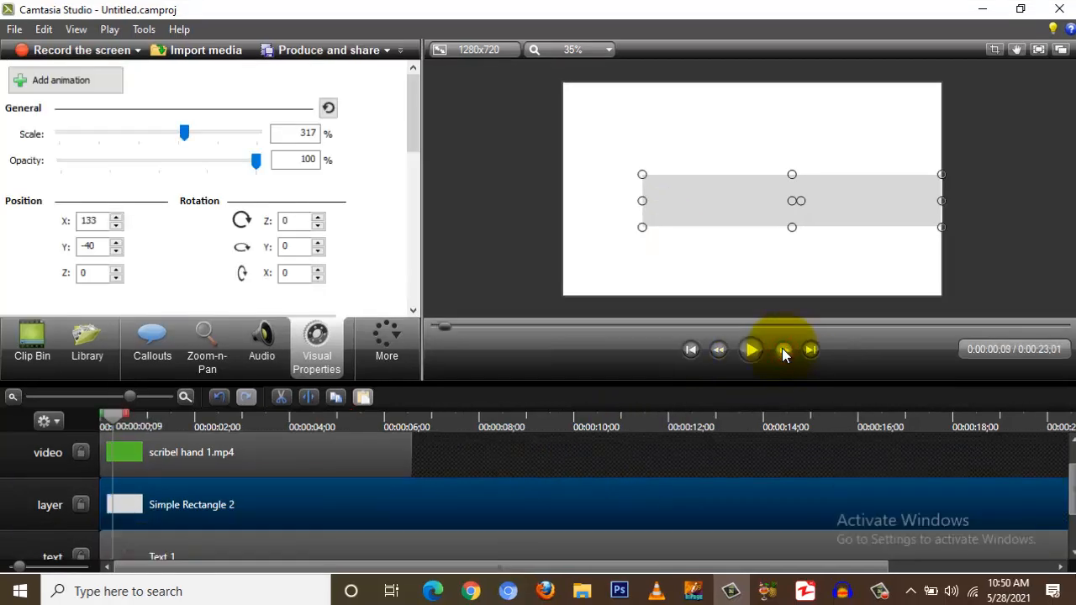
- Add an animation to the grey rectangle at 0:00:00;28, and stretch it to end at about 3.5 seconds
left_click(782, 348)
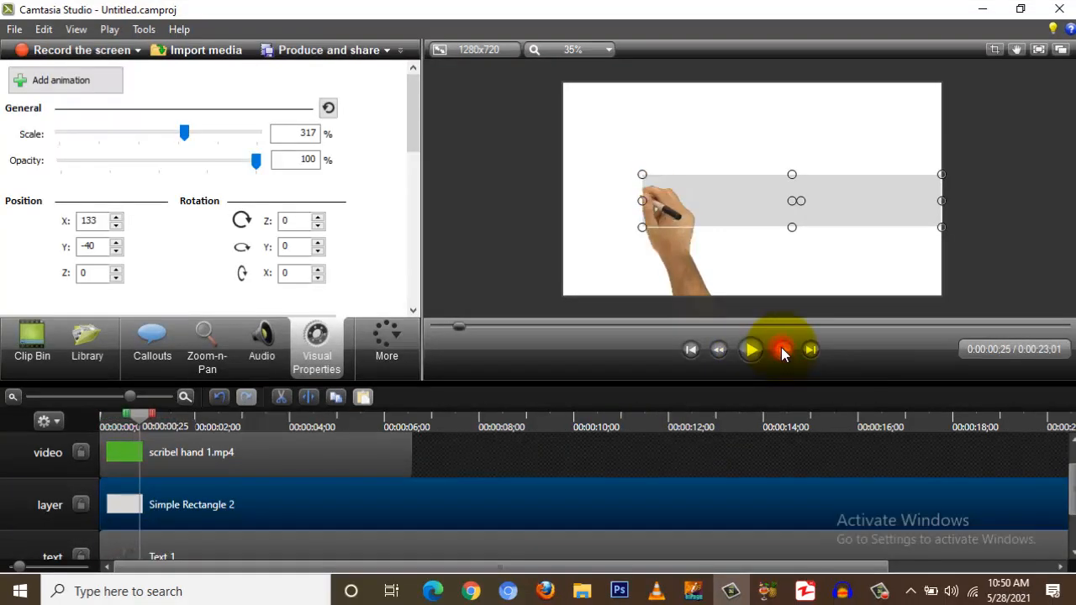
left_click(781, 349)
left_click(782, 349)
left_click(781, 348)
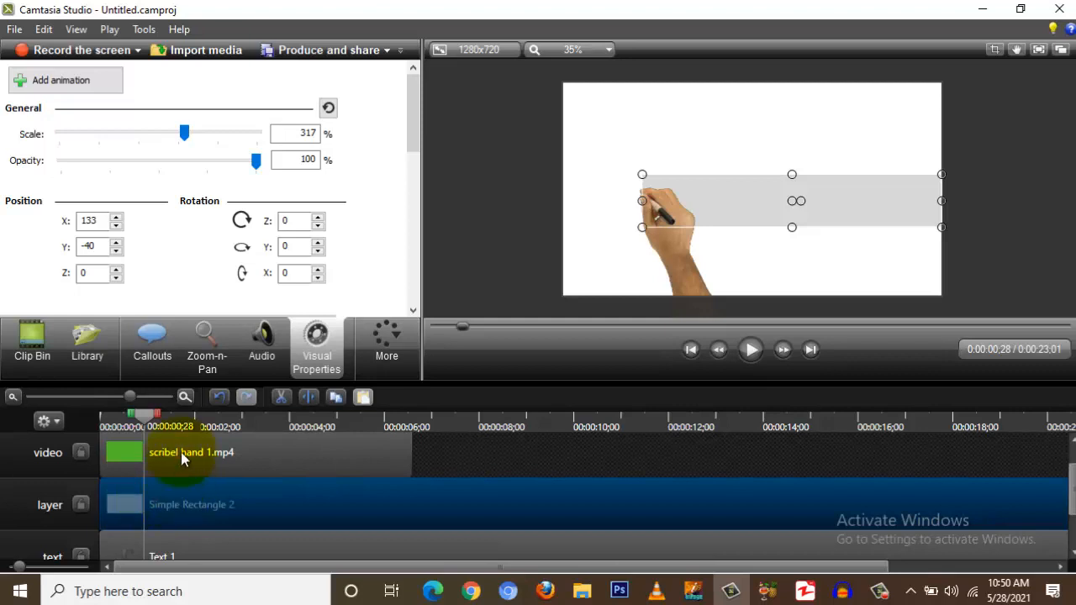
left_click(69, 79)
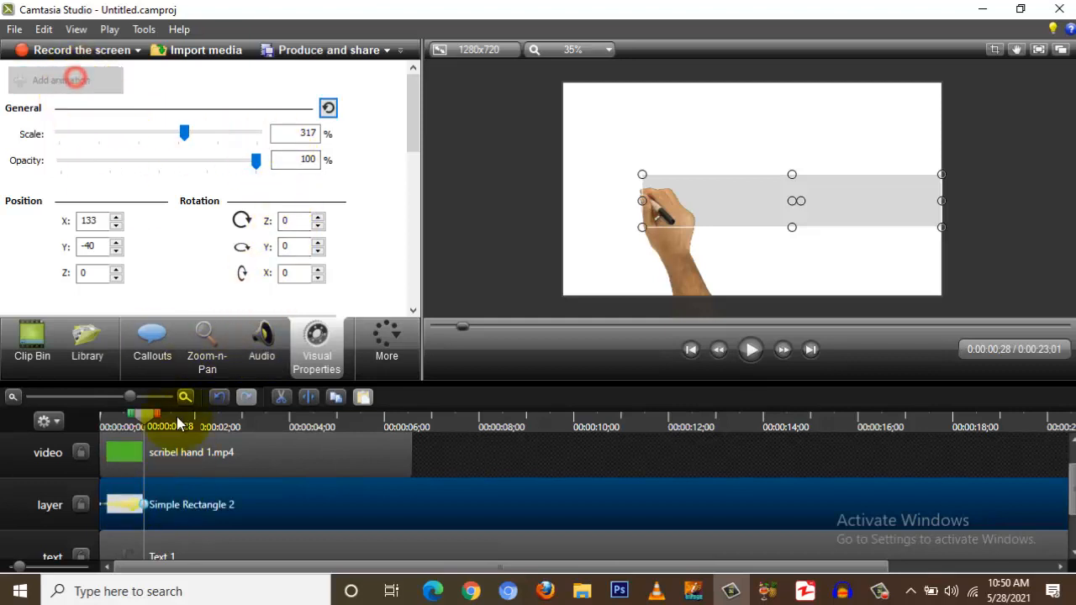
left_click_drag(128, 511, 266, 505)
- At the end of the rectangle's animation, set its X position to 920 to uncover the whole text
left_click_drag(140, 413, 268, 428)
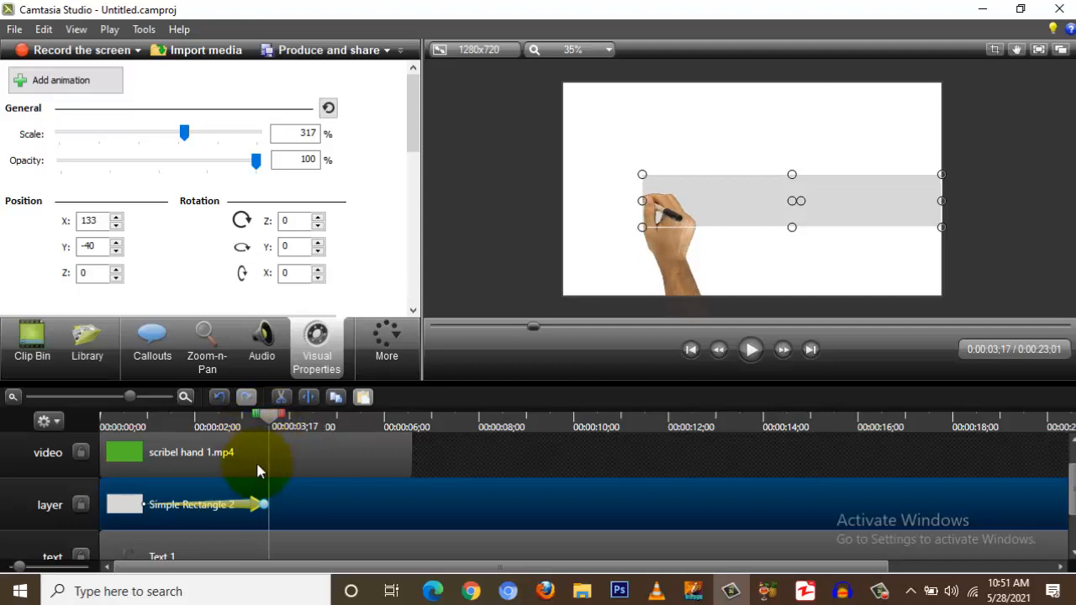
left_click(115, 219)
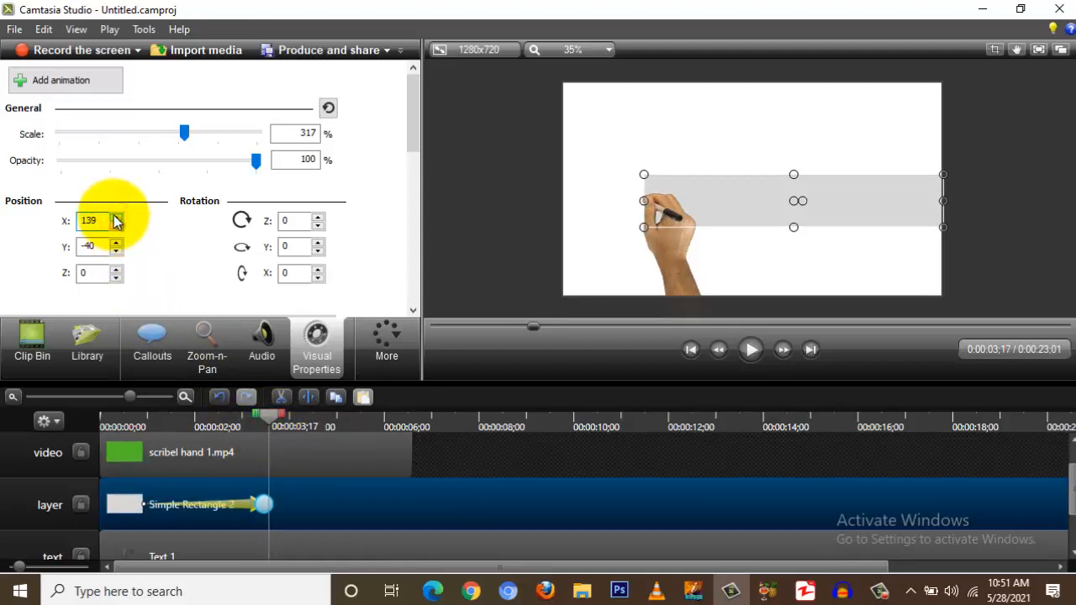
left_click(116, 217)
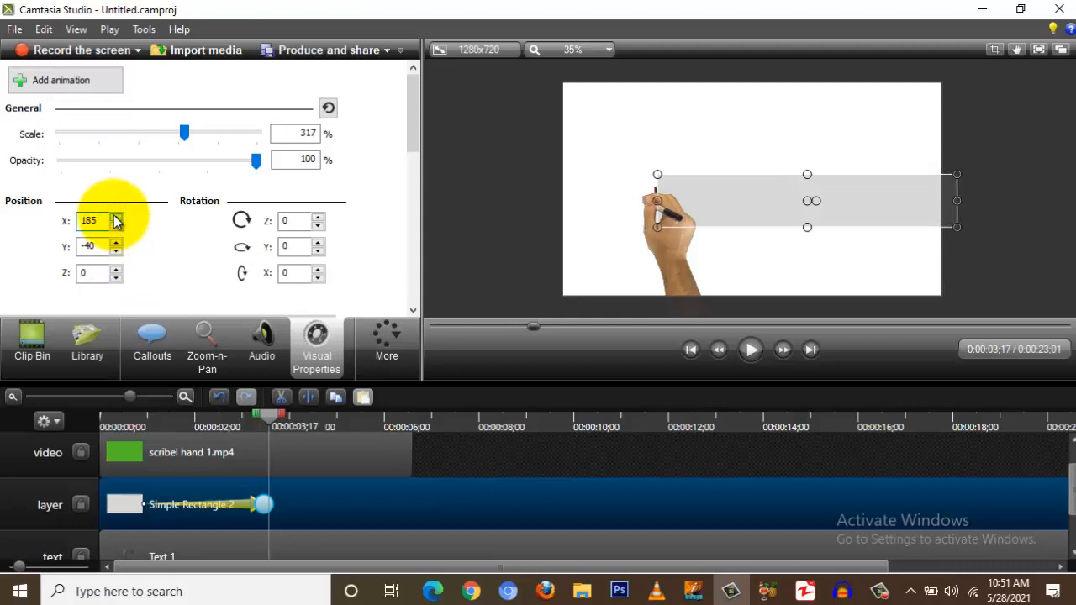
left_click(115, 219)
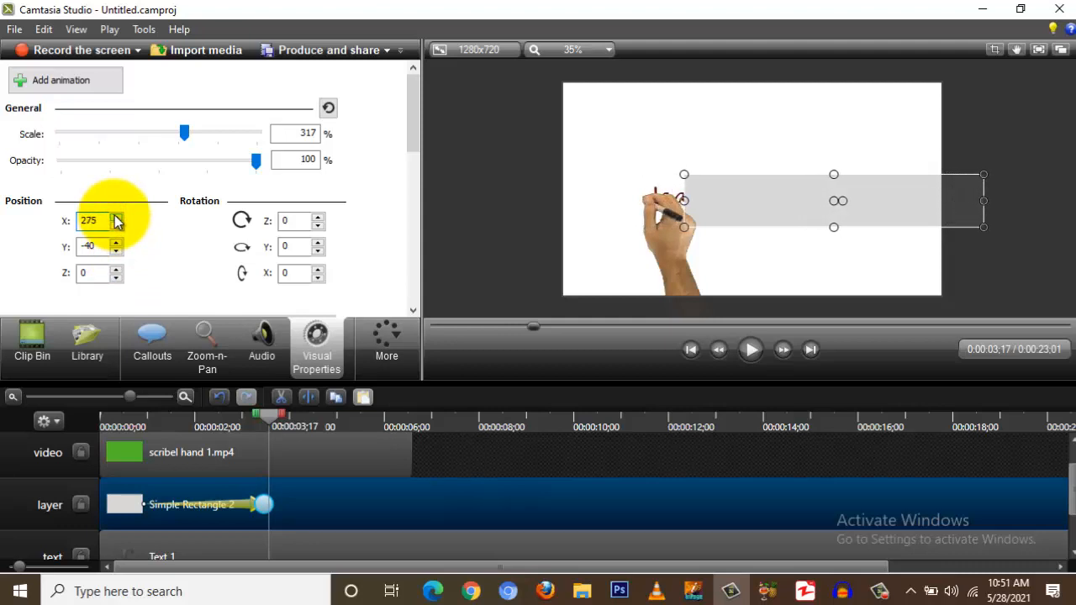
left_click(116, 218)
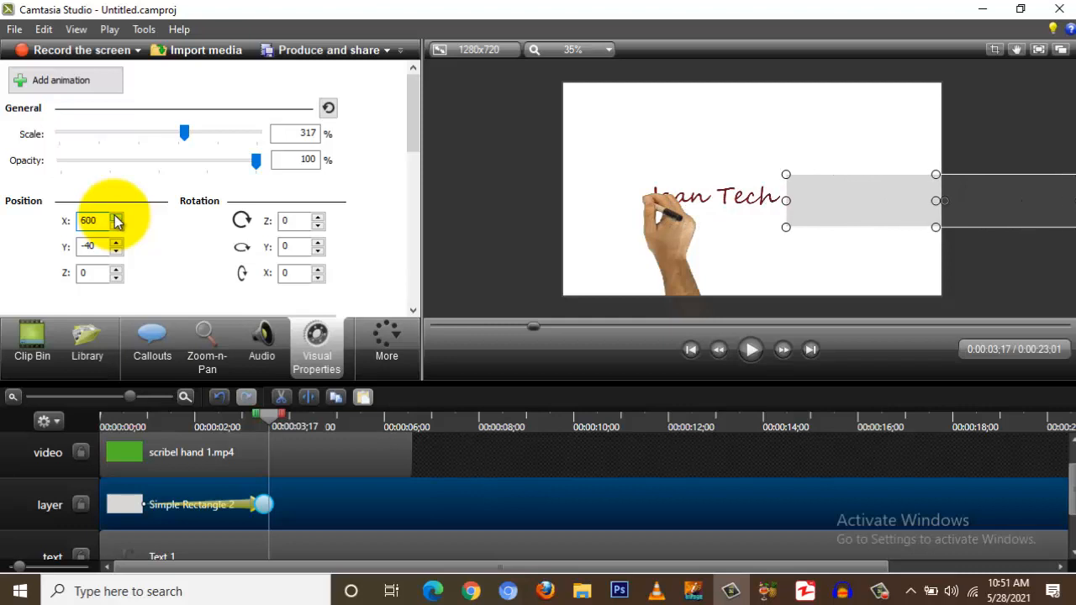
left_click(116, 218)
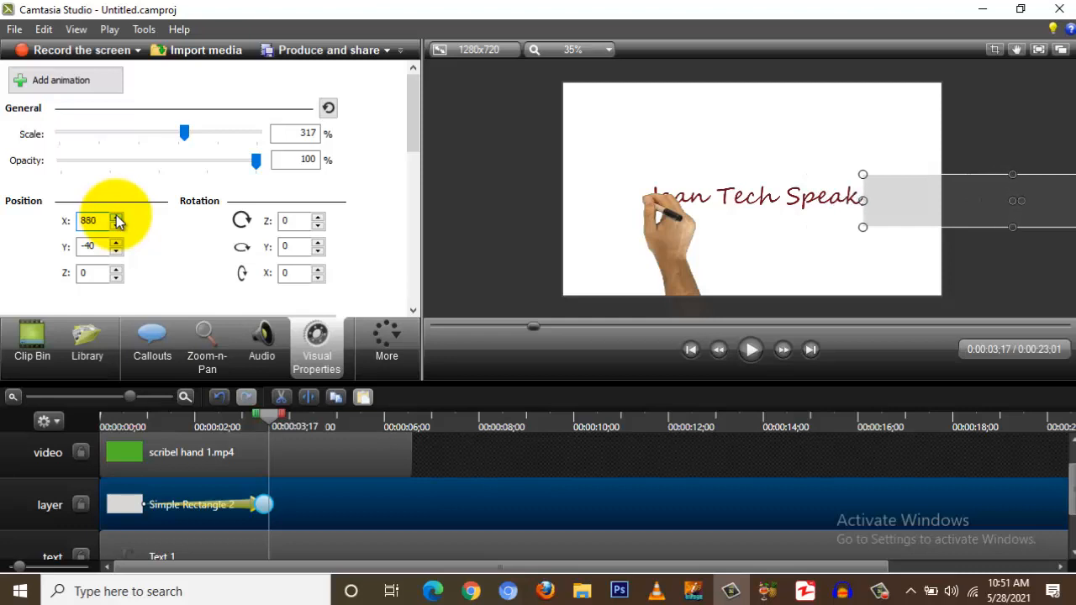
left_click(116, 219)
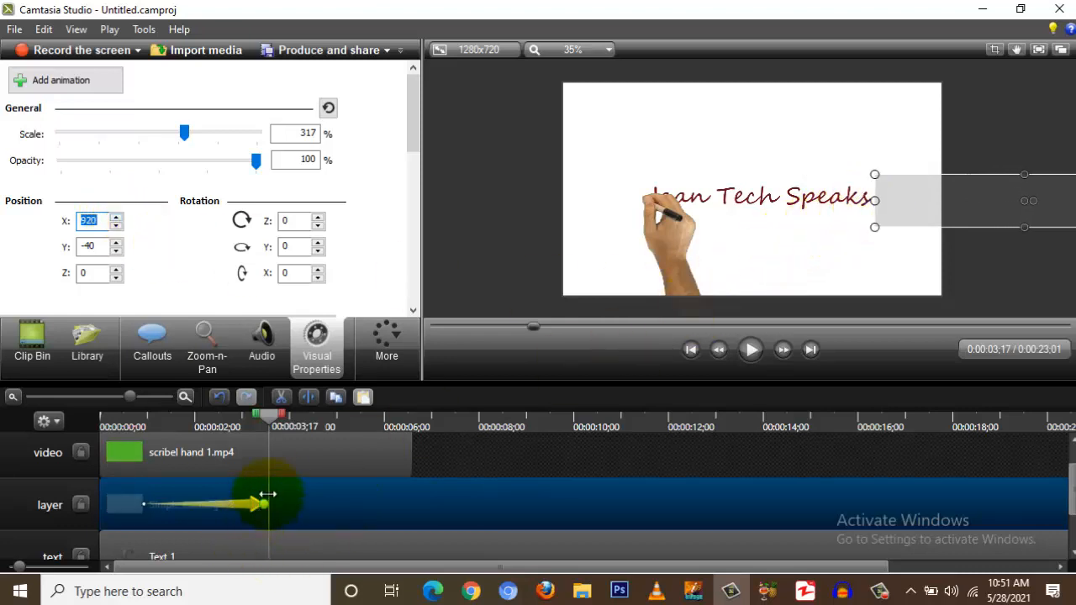
- Add an animation to the hand video at 0:00:00;28, and stretch it to end level with the rectangle's animation
left_click_drag(268, 423, 141, 428)
left_click(166, 451)
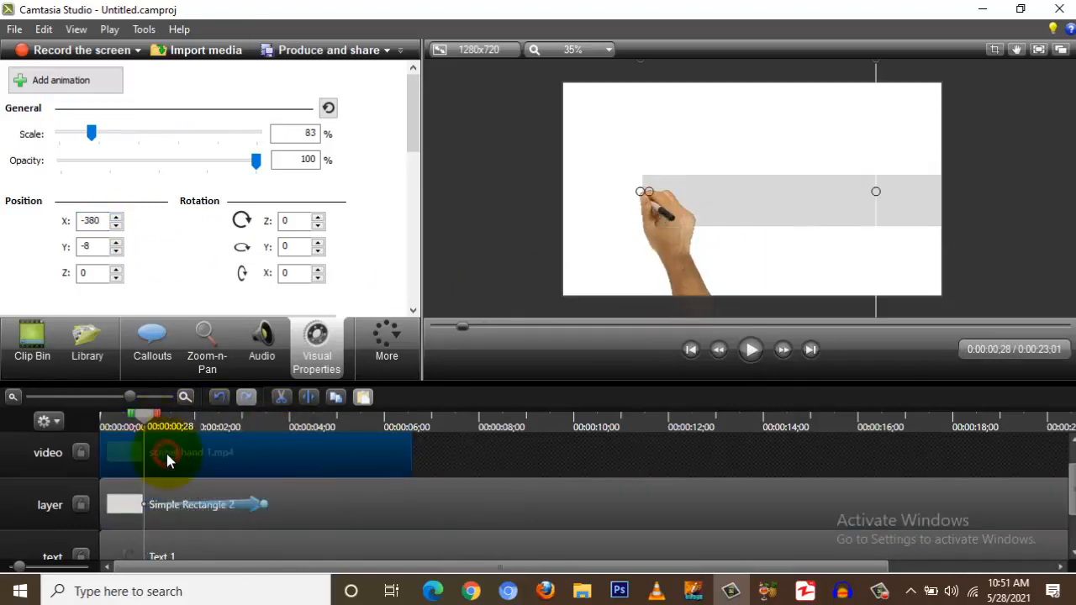
left_click(88, 80)
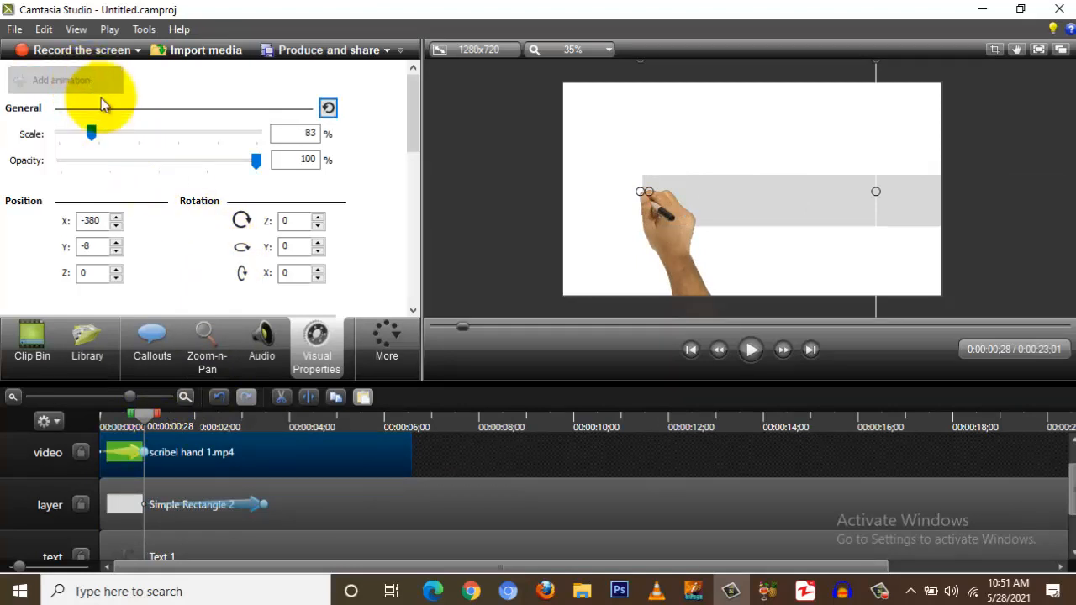
left_click_drag(130, 455, 171, 446)
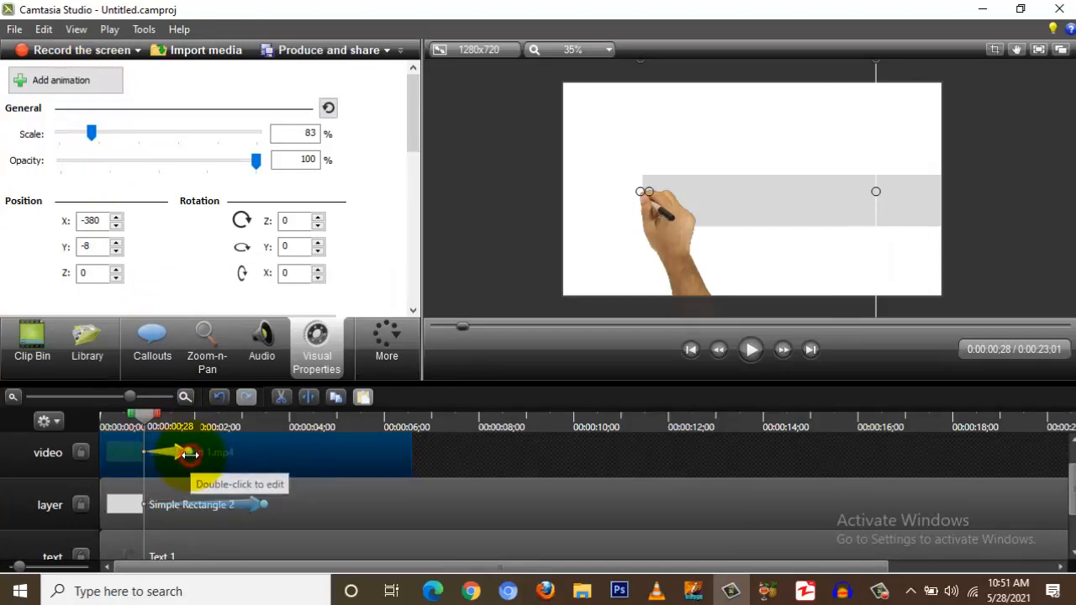
left_click_drag(187, 452, 262, 452)
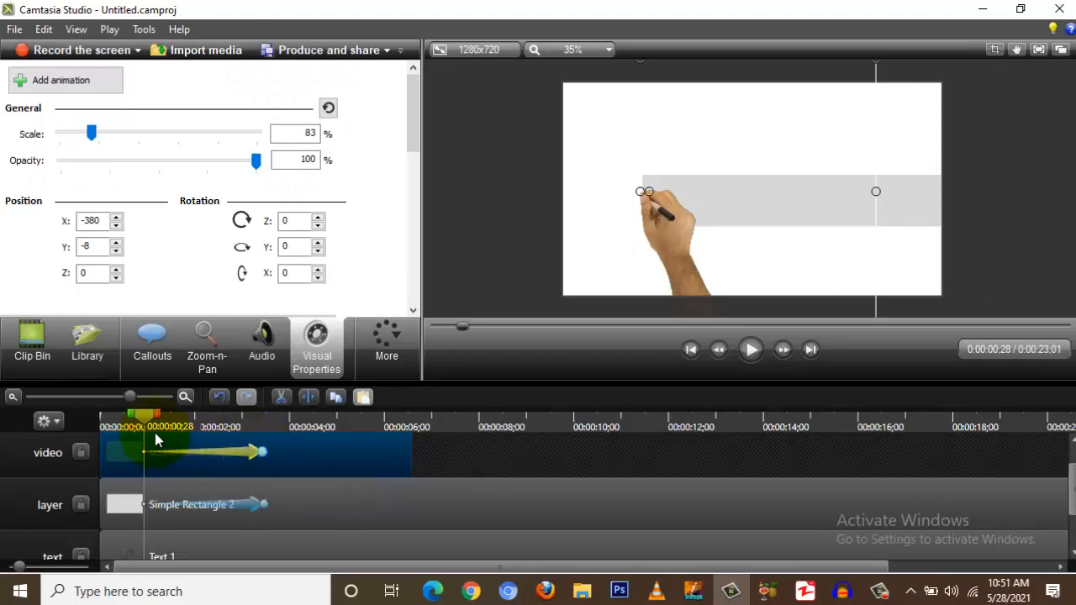
- At the end of the hand's animation, set its X position to 392 so the pen tip meets the last letter
left_click_drag(145, 418, 269, 423)
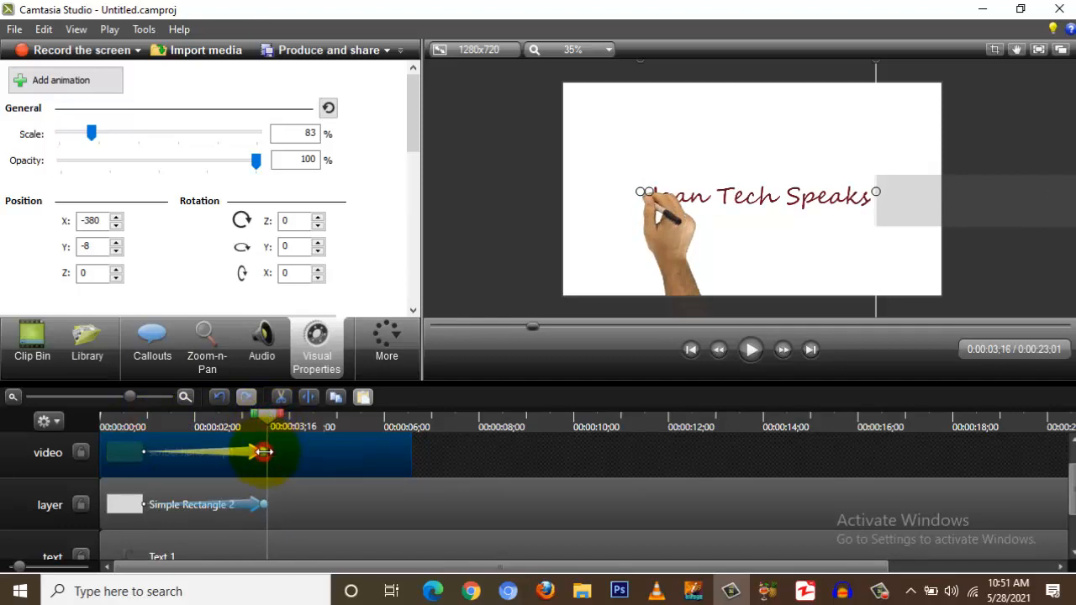
left_click(117, 217)
left_click(118, 217)
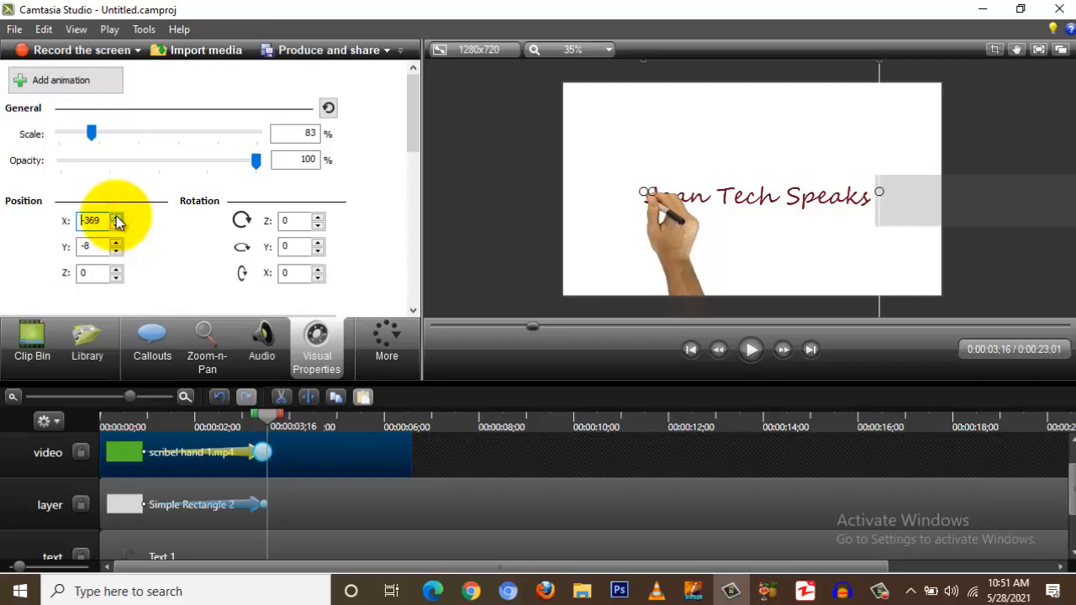
left_click(117, 218)
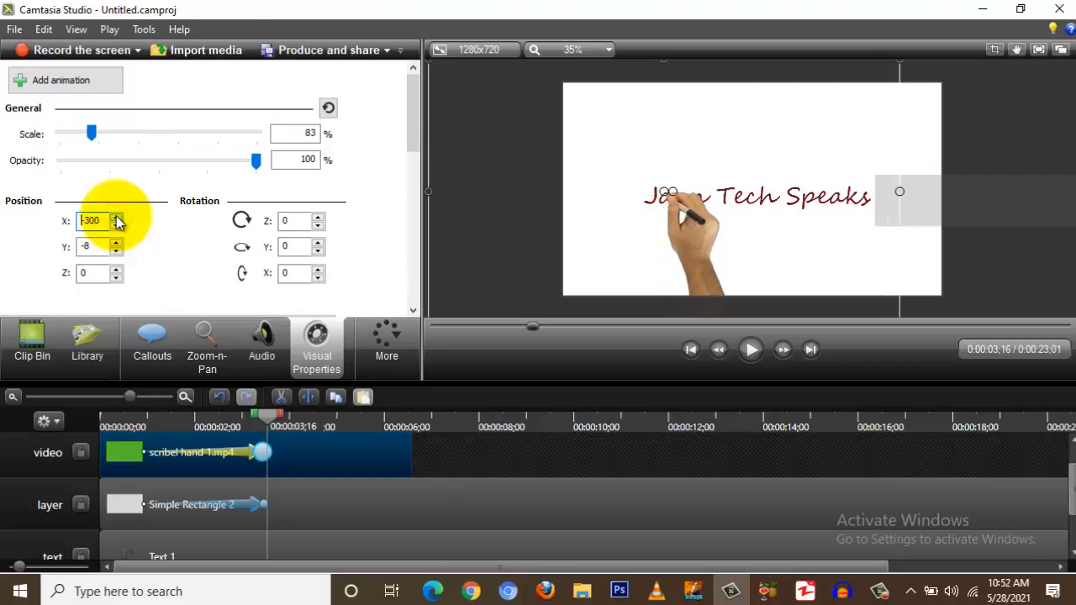
left_click(118, 218)
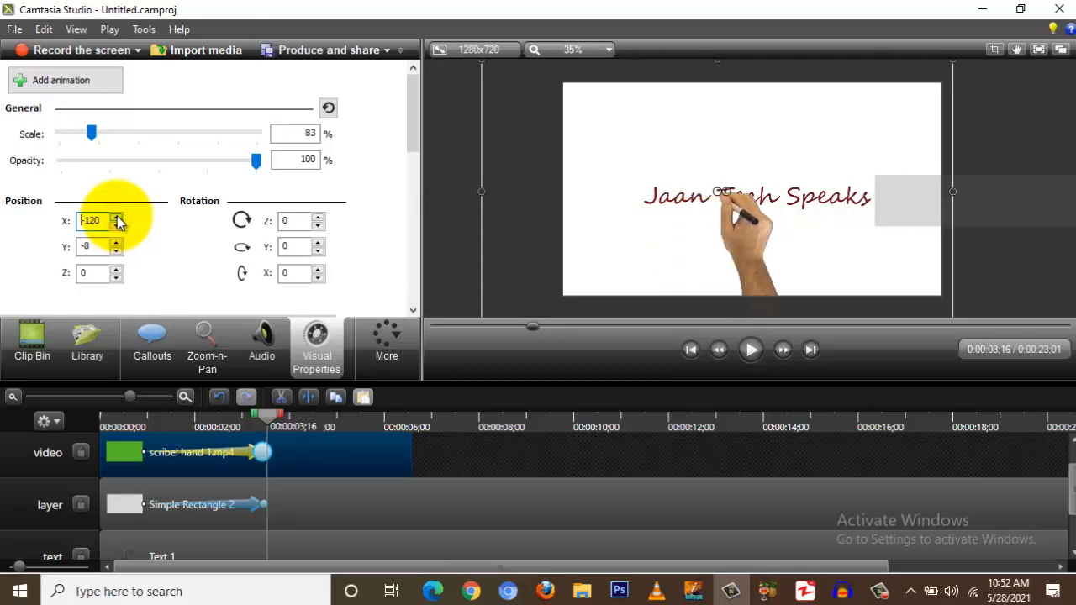
left_click(118, 218)
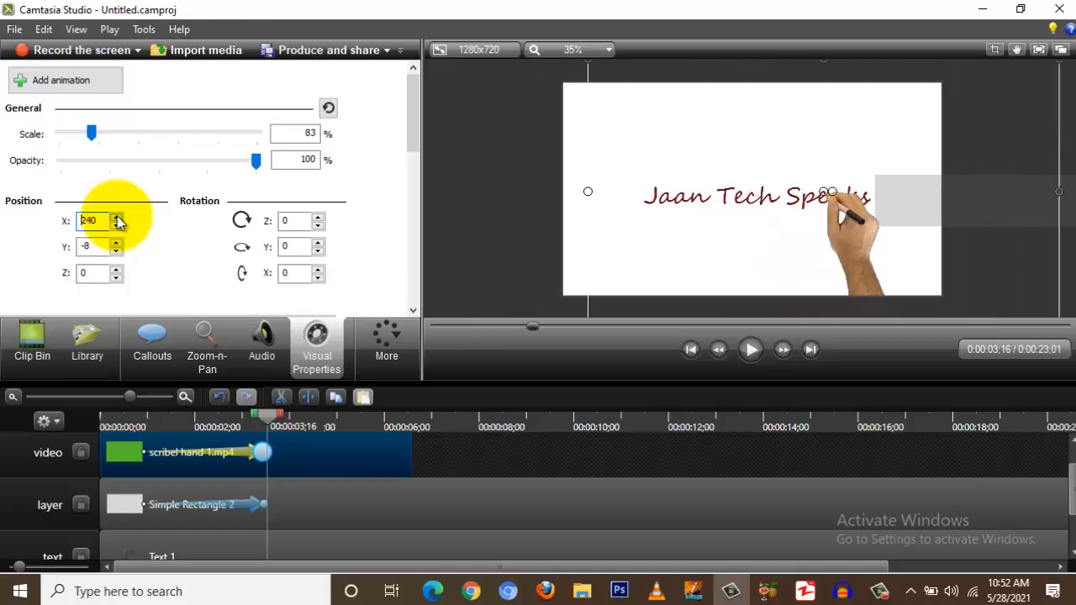
left_click(118, 218)
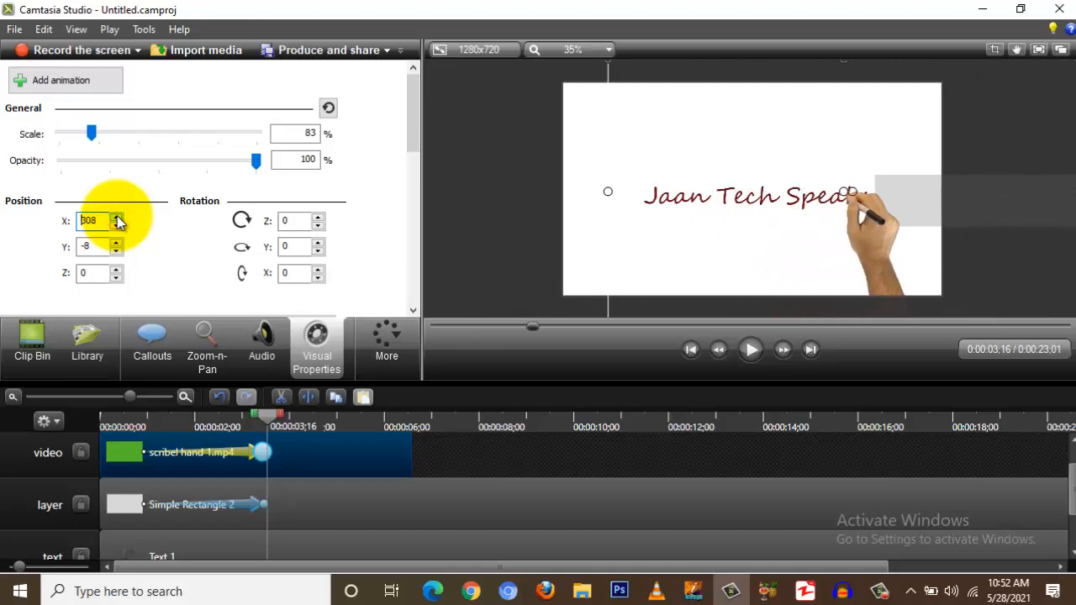
left_click(118, 218)
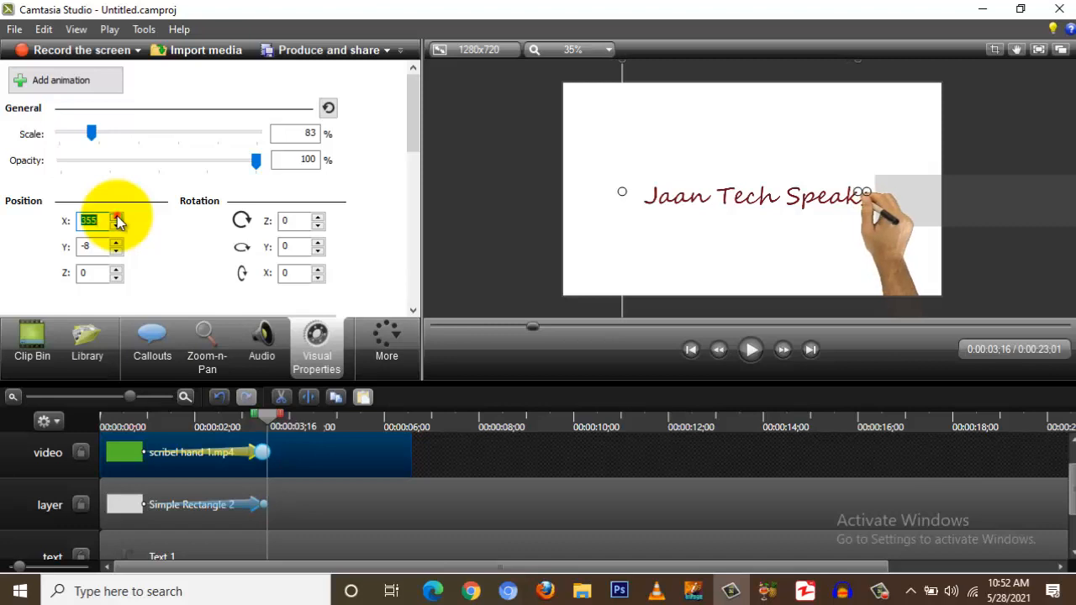
left_click(117, 218)
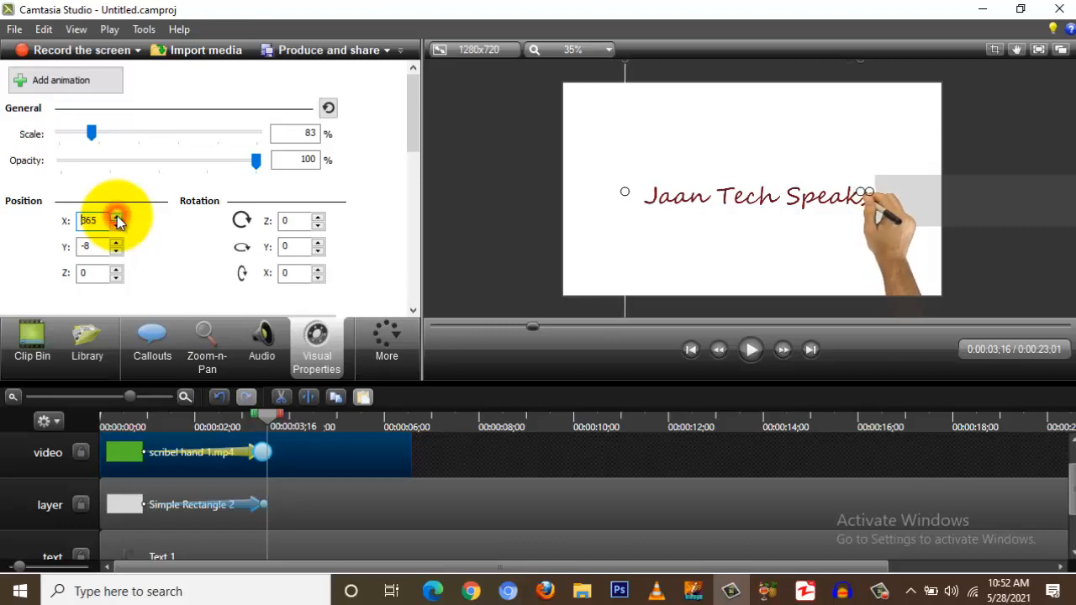
left_click(117, 218)
left_click(117, 218)
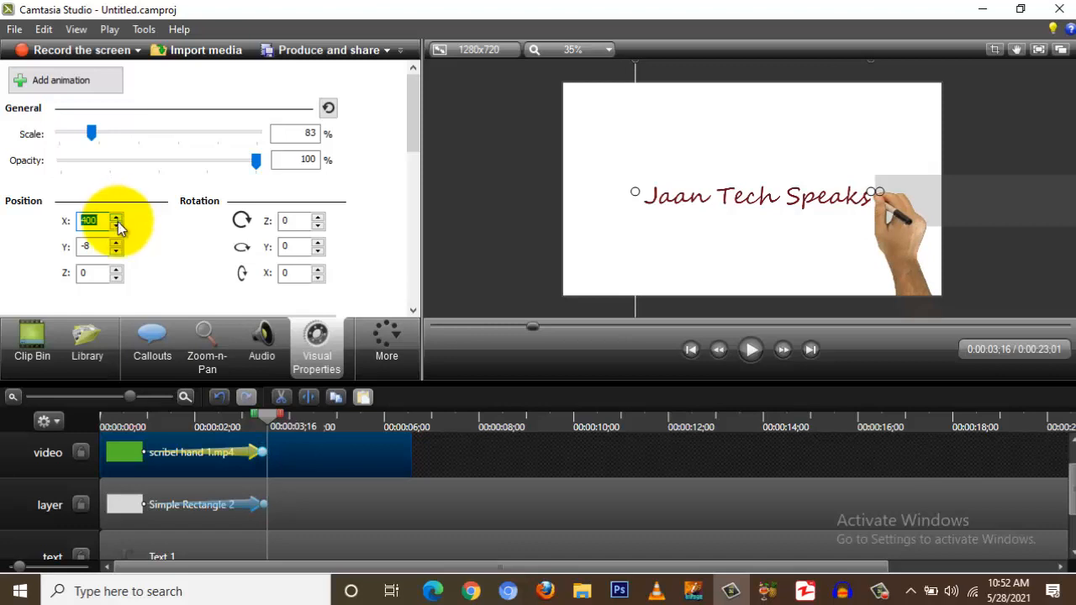
left_click(118, 225)
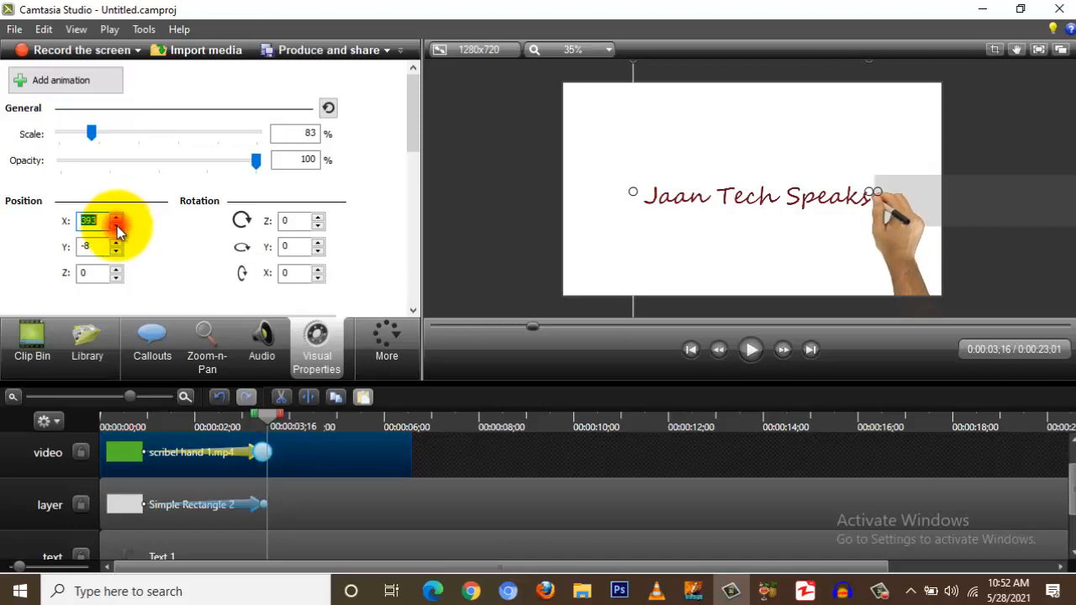
left_click(117, 226)
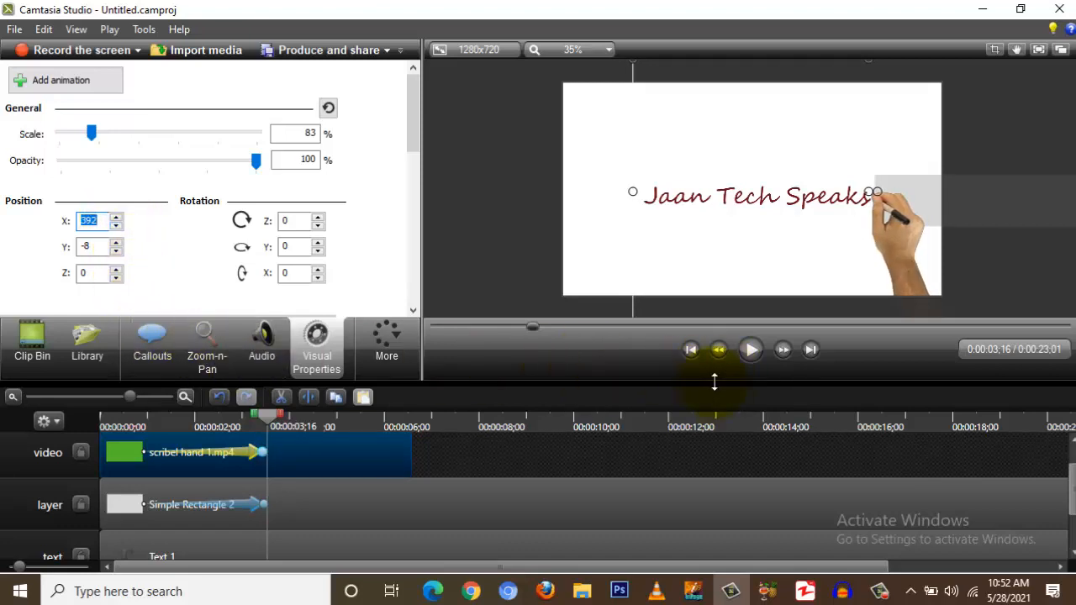
- Play the animation twice from the start to check that the hand and the rectangle reveal the text in sync
left_click_drag(533, 327, 412, 332)
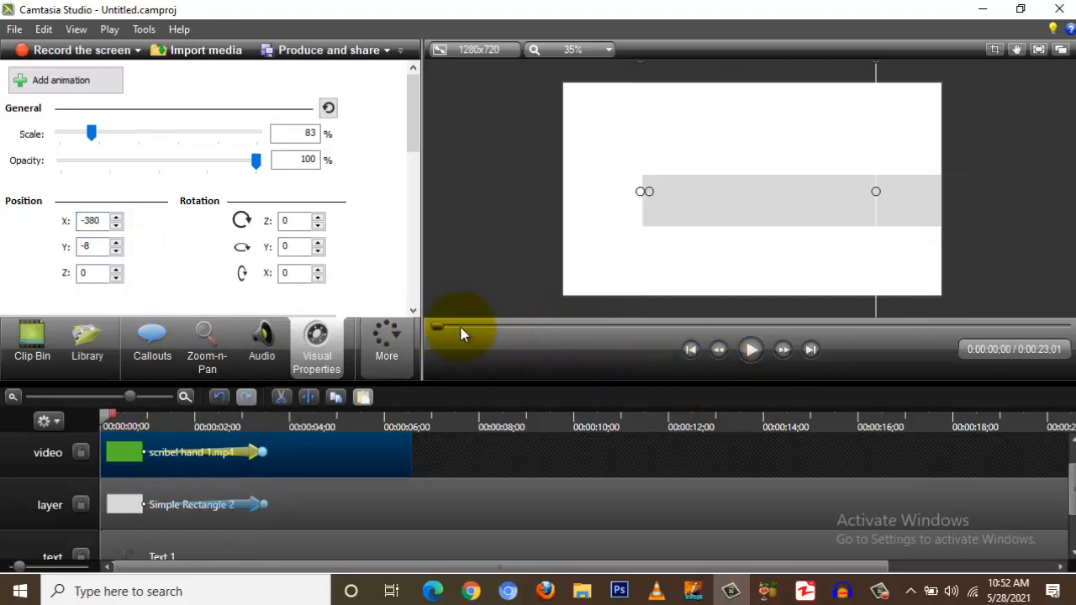
left_click(752, 351)
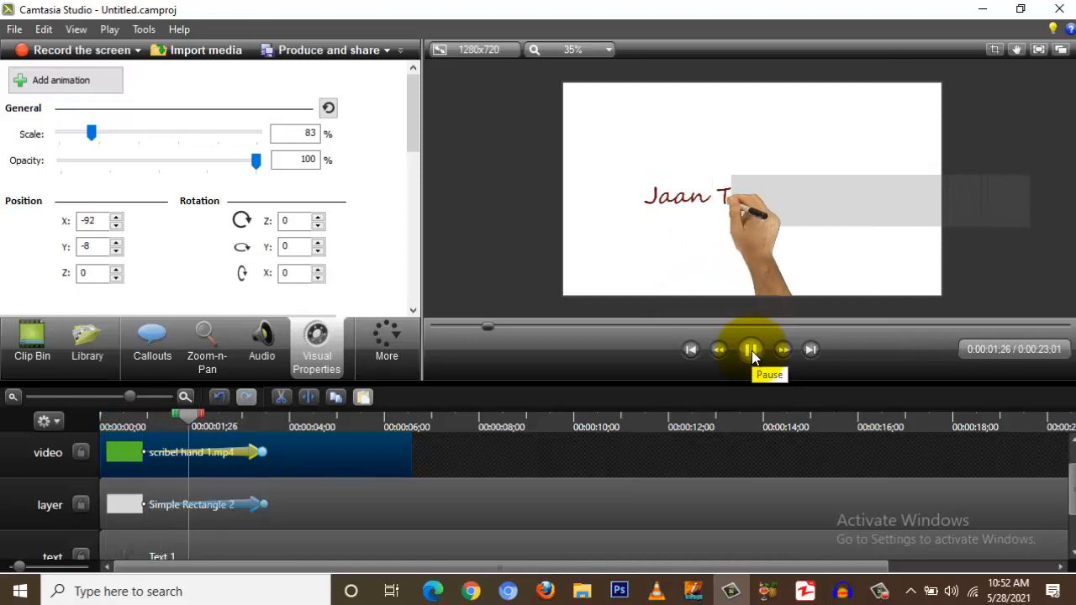
left_click(750, 351)
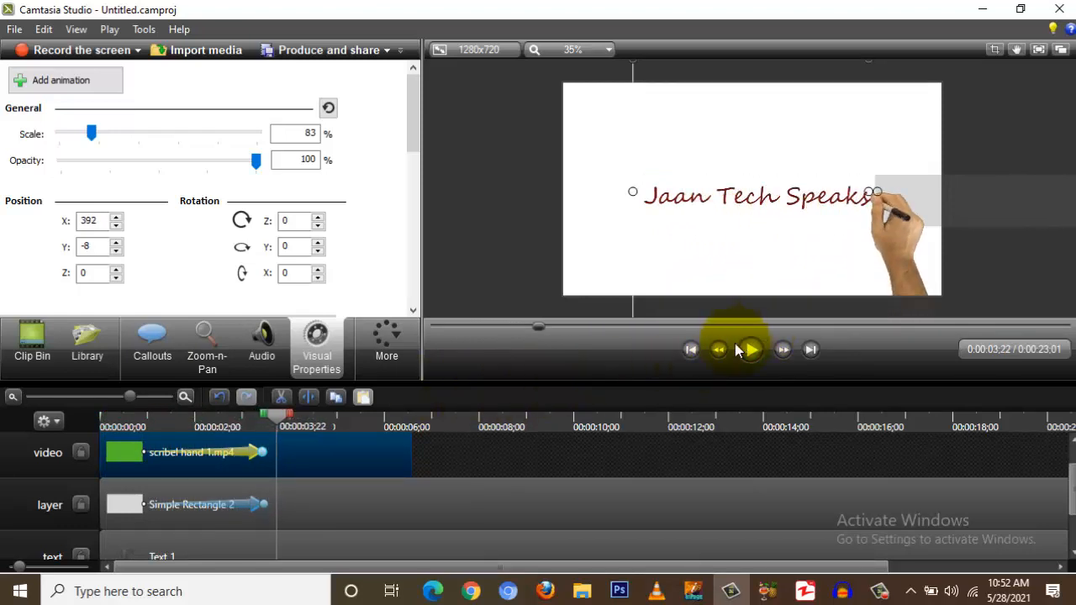
left_click_drag(528, 325, 413, 325)
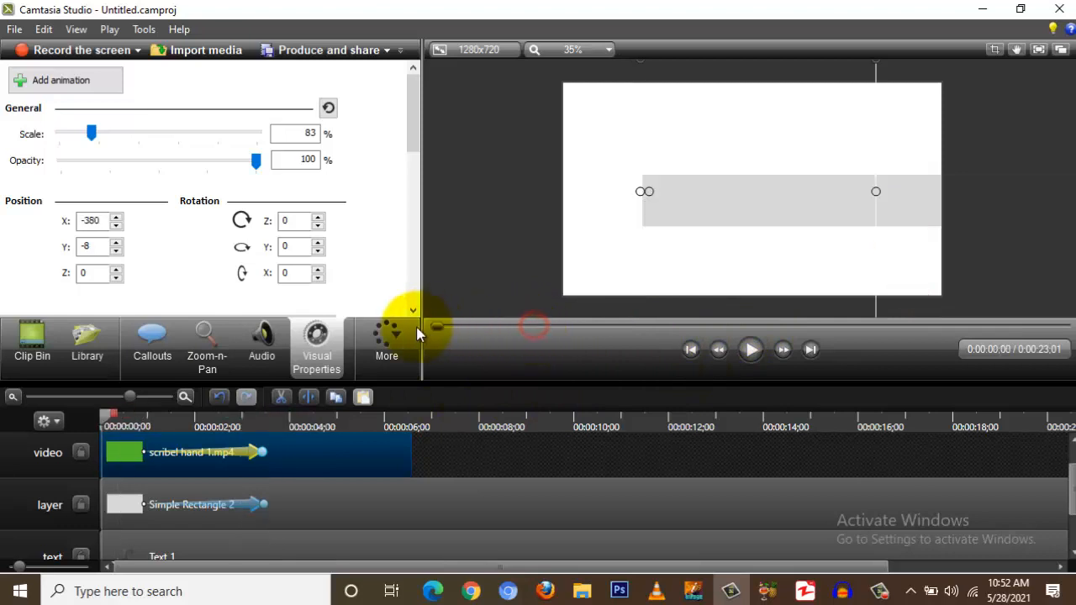
left_click(750, 349)
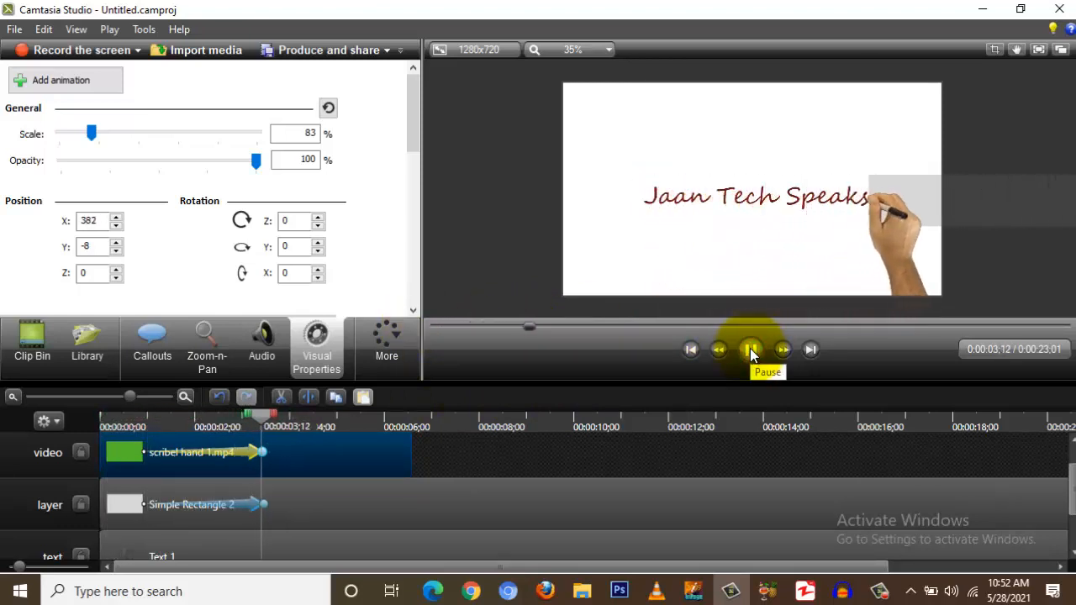
left_click(750, 351)
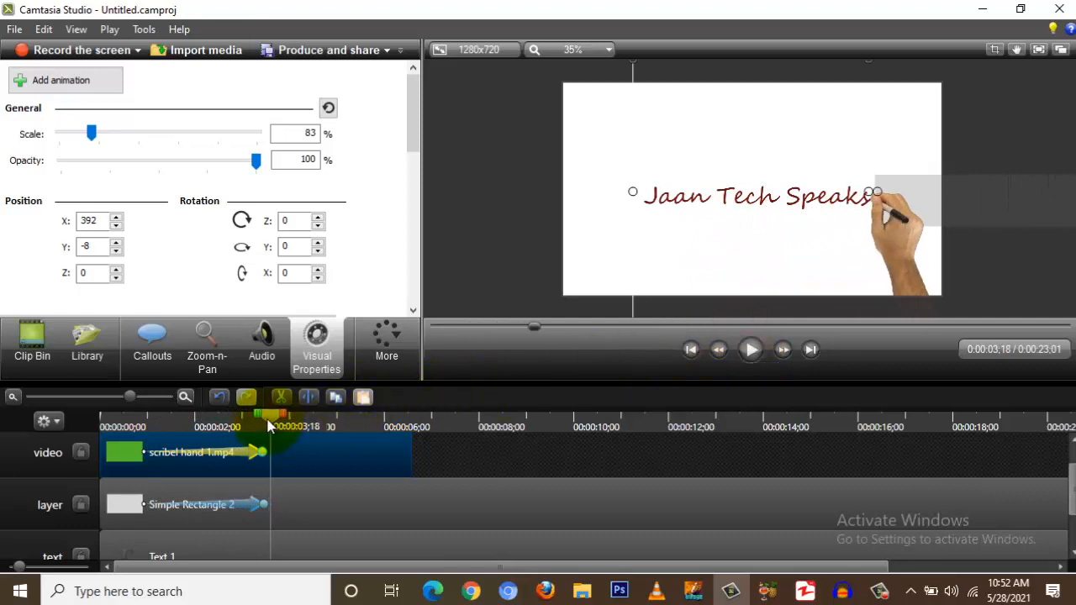
- Cut the section from 0:00:03;15 to 0:00:05;29 out of the hand video and move the leftover end piece against the first part
mouse_move(269, 426)
left_mouse_down()
mouse_move(282, 425)
mouse_move(267, 425)
left_mouse_up()
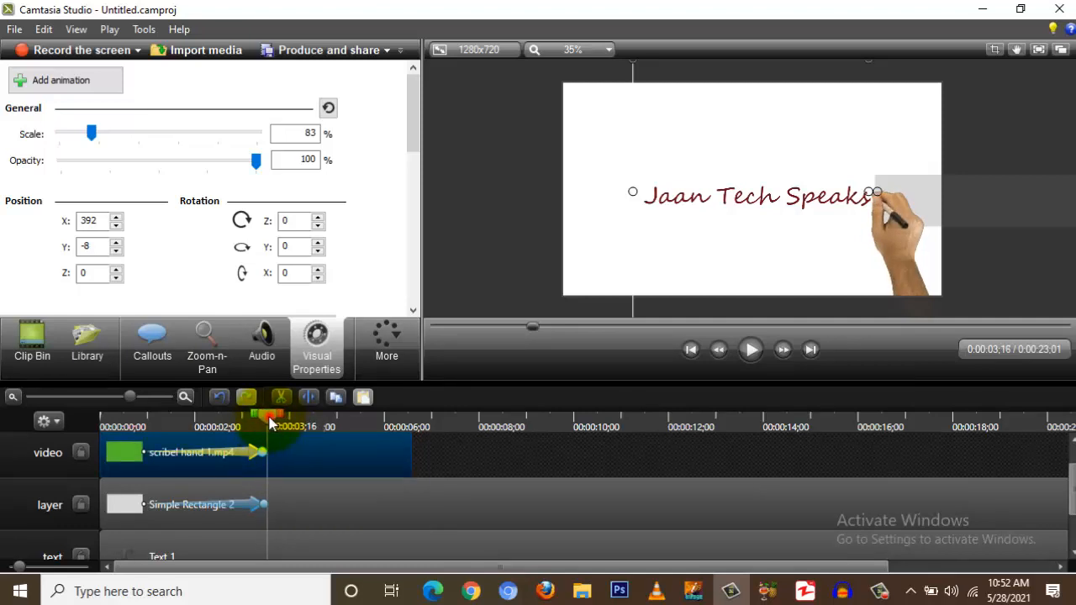
left_click(309, 397)
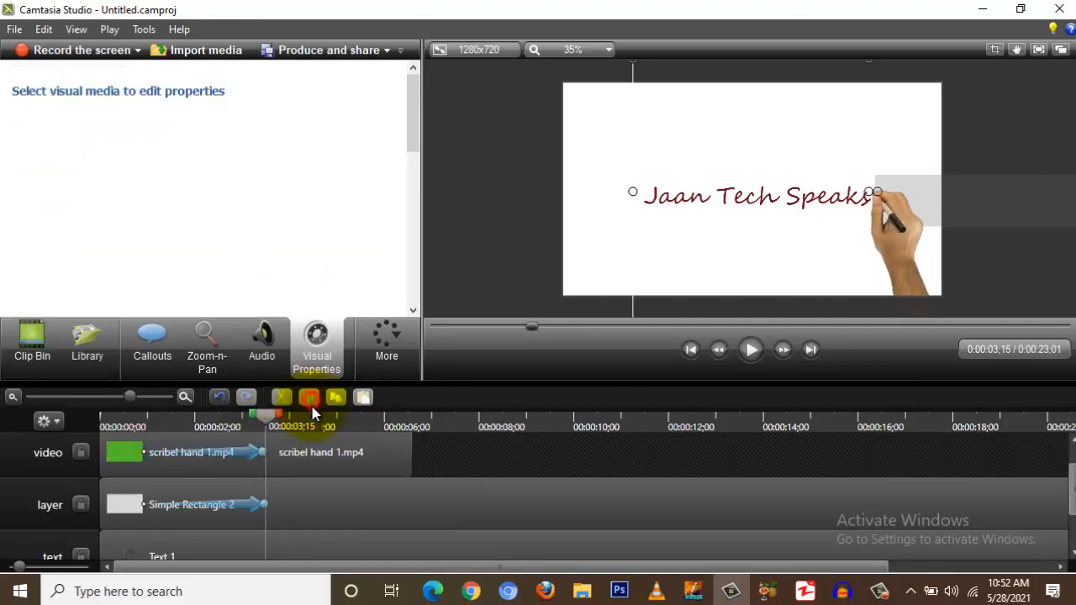
left_click_drag(267, 420, 383, 415)
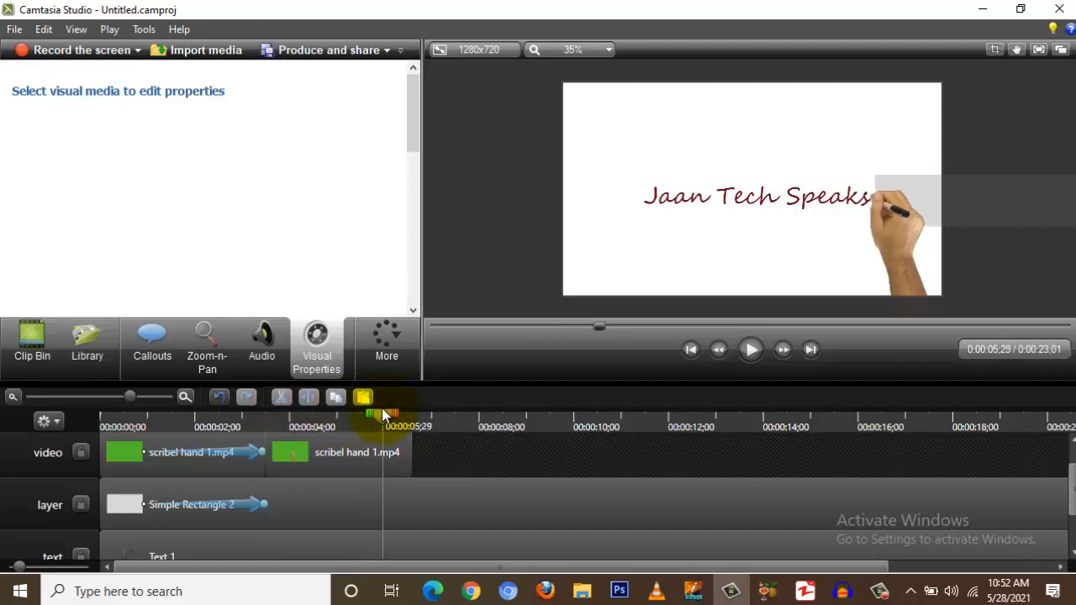
left_click(366, 452)
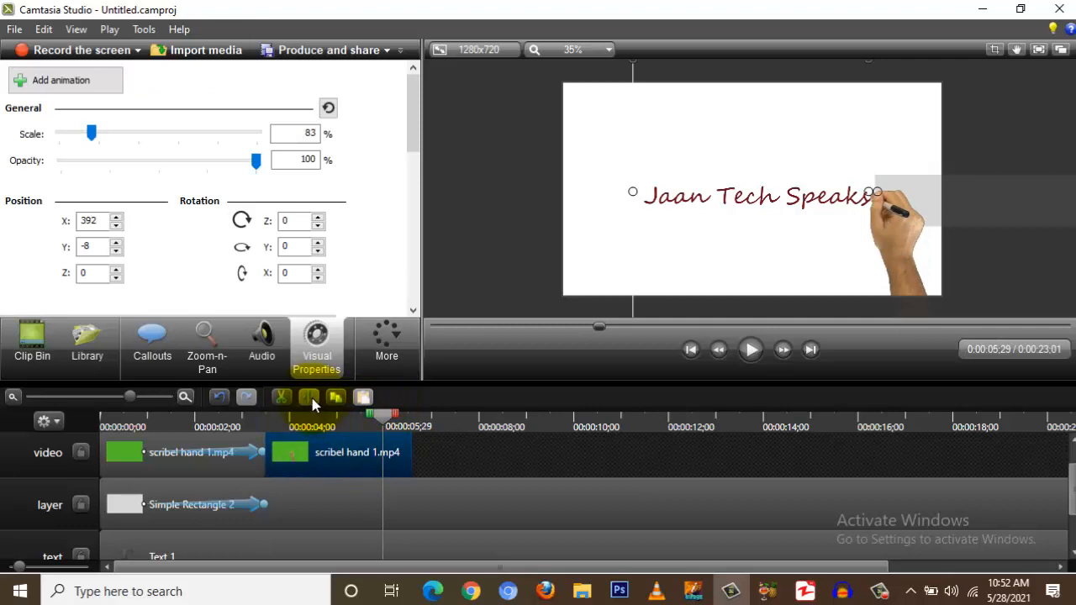
left_click(313, 403)
left_click(328, 454)
key("Delete")
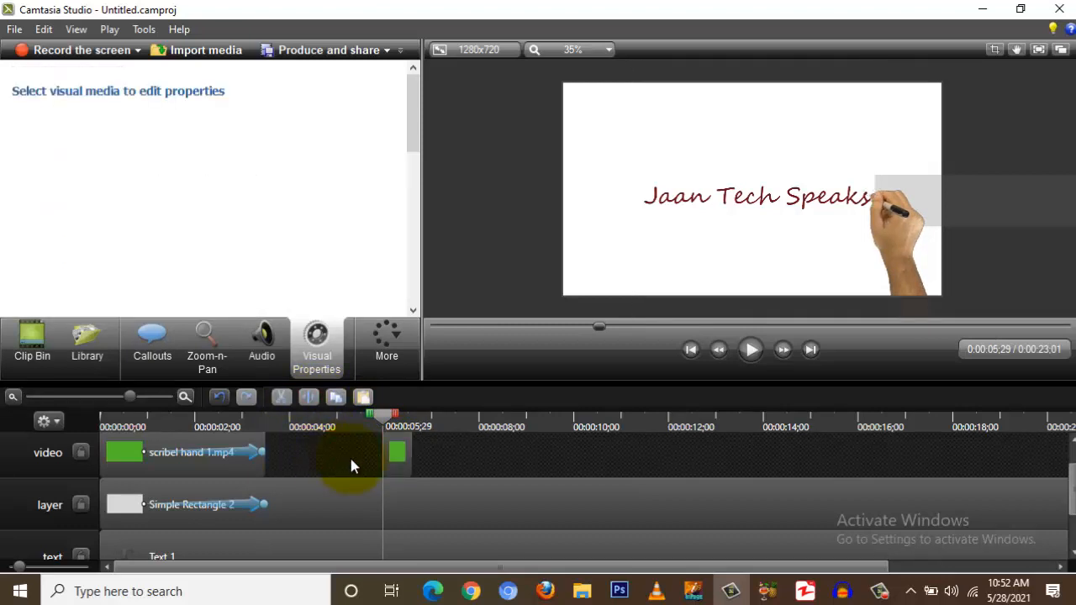
left_click_drag(393, 453, 105, 426)
- Play the animation from the start to check how the hand leaves the frame after the last letter
left_click(254, 416)
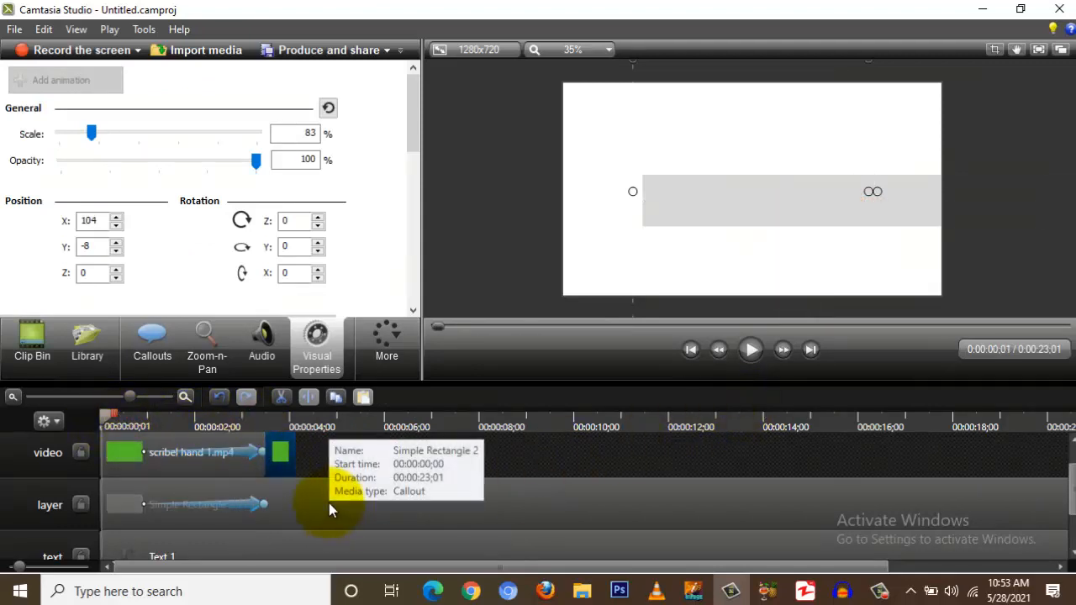
left_click(752, 352)
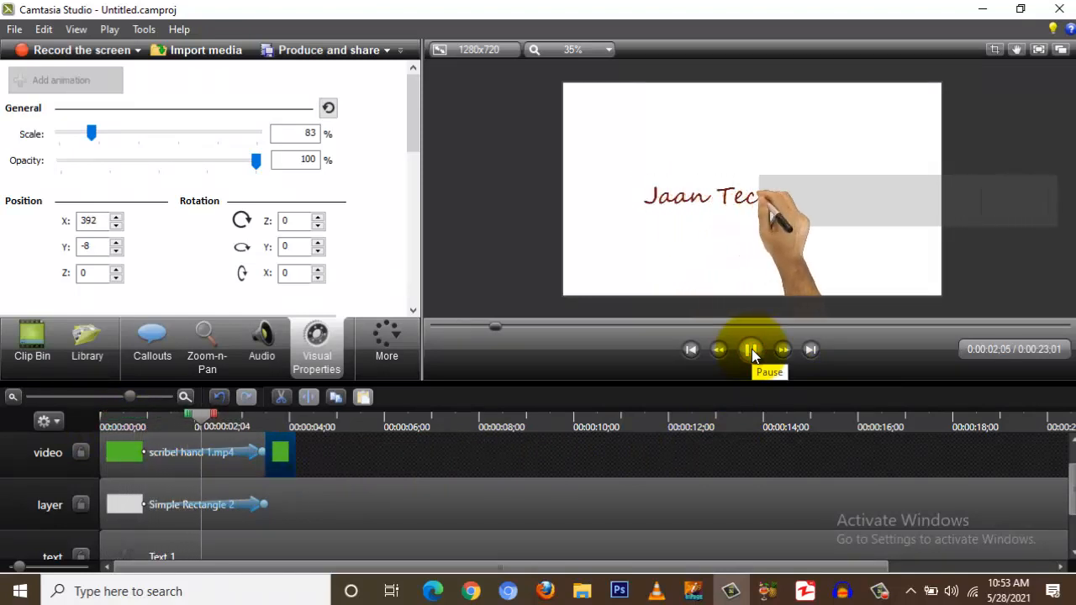
left_click(752, 349)
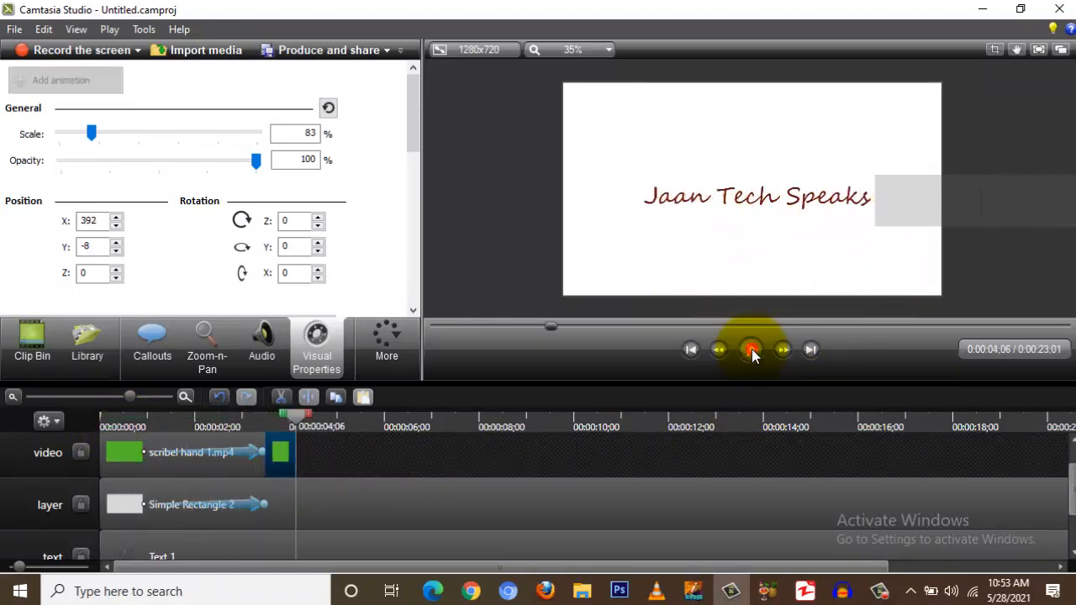
- Change the covering rectangle's fill colour to white so it blends with the background
left_click(294, 486)
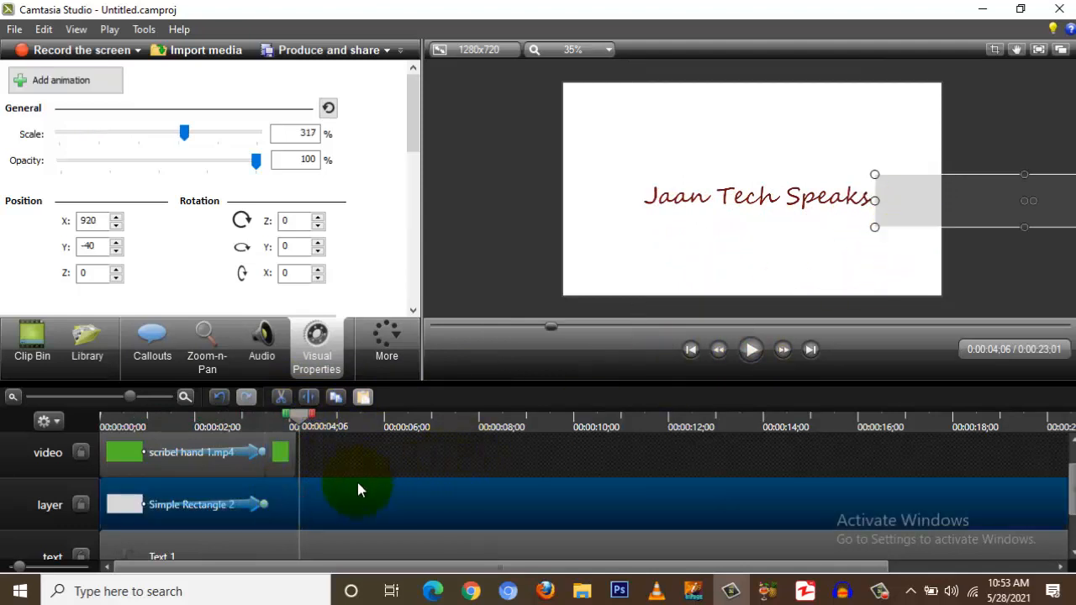
left_click_drag(296, 429, 113, 428)
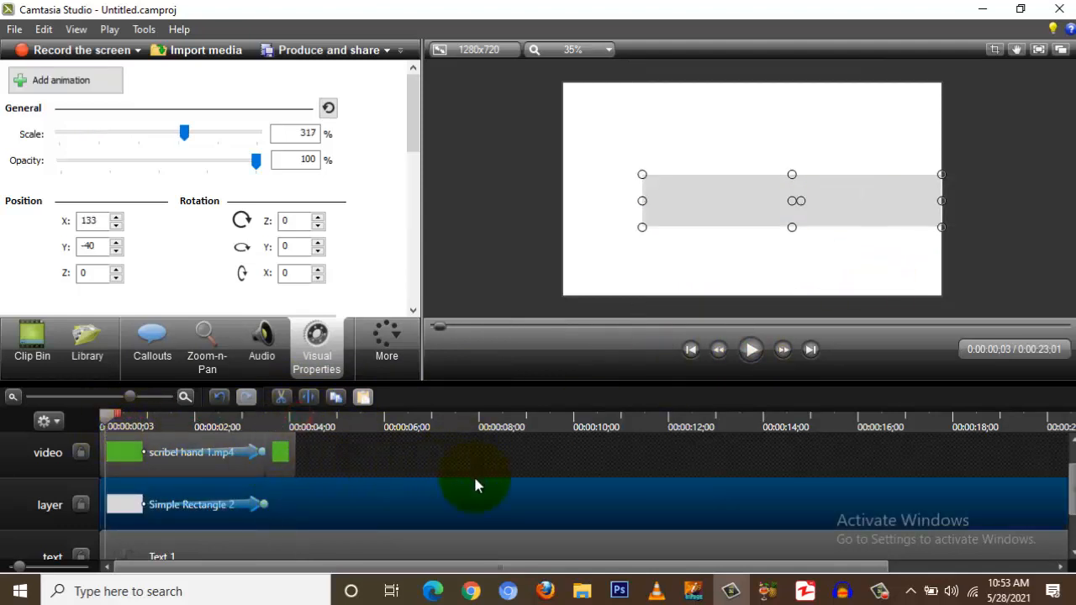
double_click(407, 491)
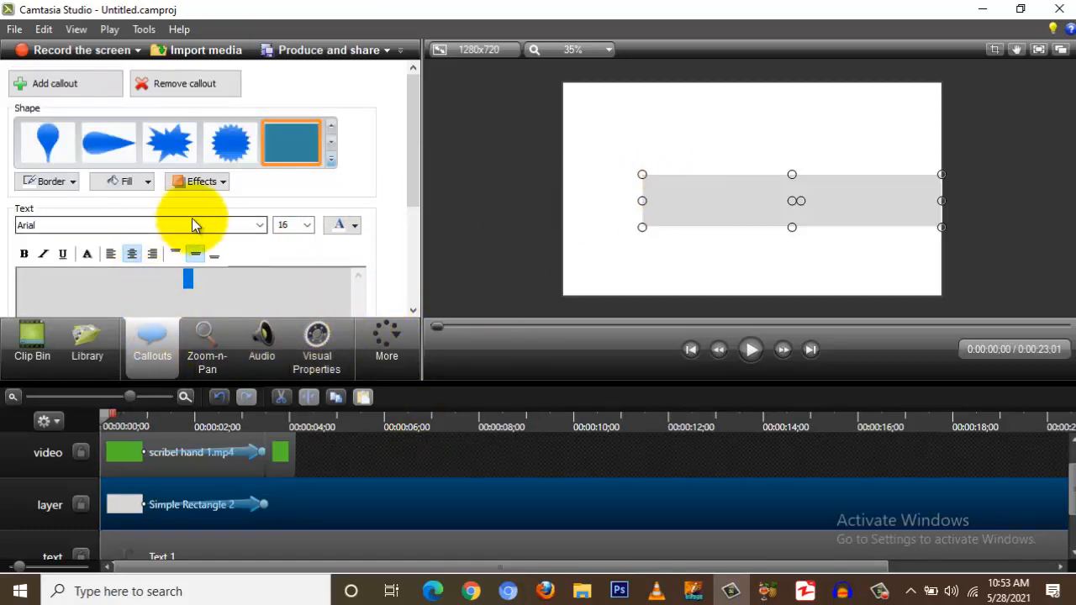
left_click(128, 182)
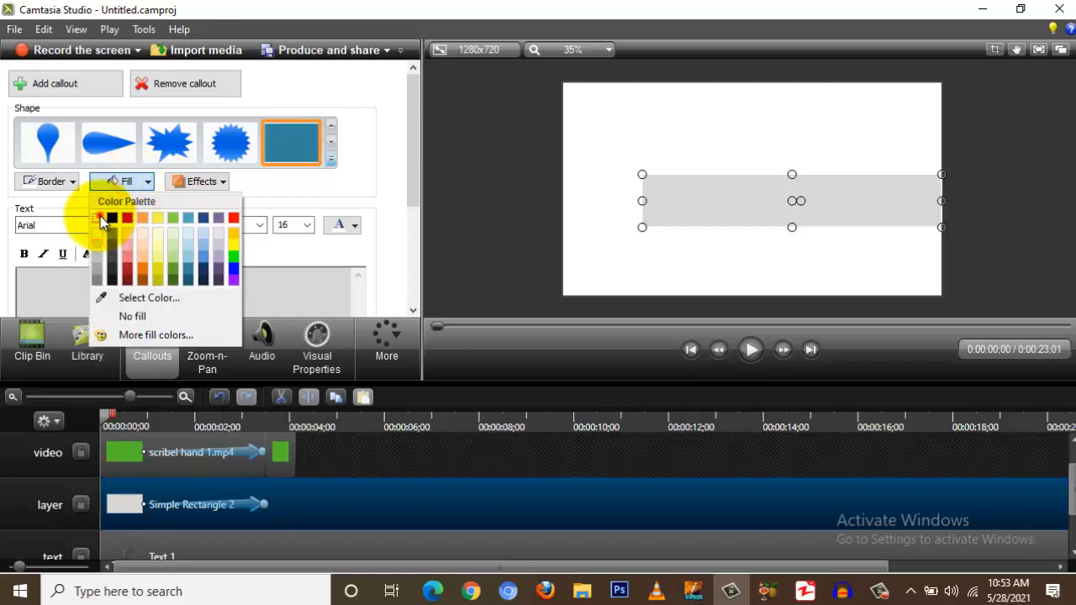
left_click(98, 219)
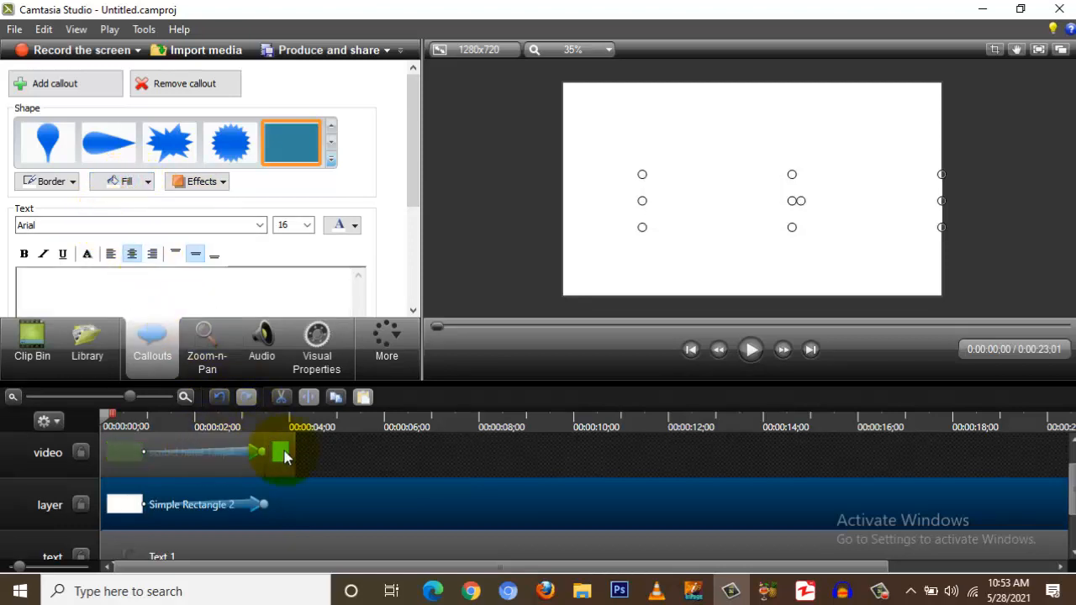
- Move the pen scratch audio clip so it starts at 0:00:00;27, where the hand begins writing
left_click(103, 416)
left_click_drag(104, 418, 143, 416)
scroll(180, 481, "down", 2)
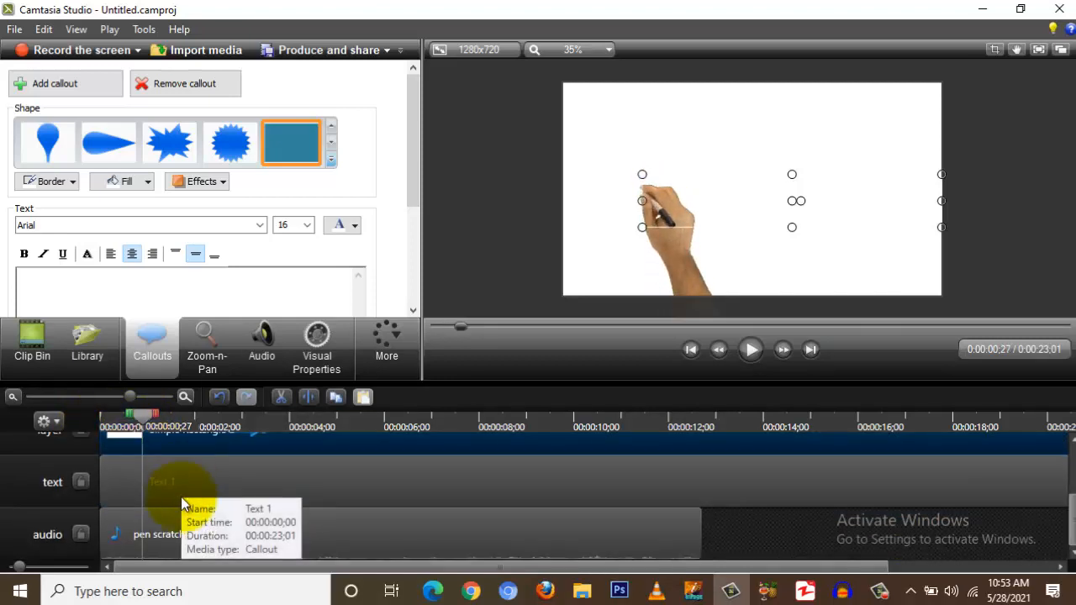
left_click(178, 531)
left_click_drag(180, 530, 223, 533)
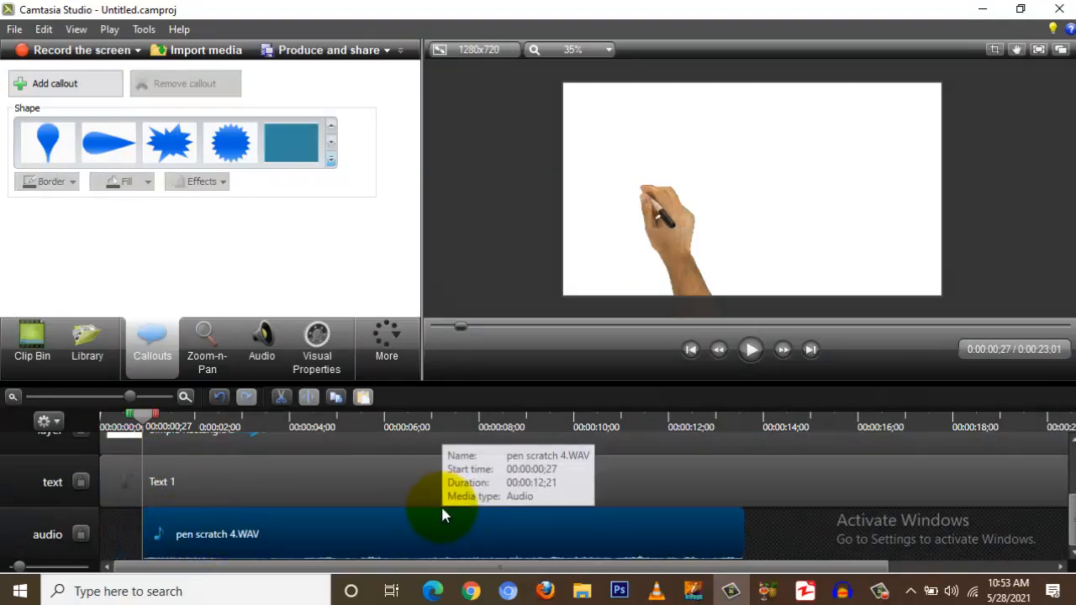
- Split the pen scratch audio at 0:00:03;15, where the writing ends, and delete the part after it
scroll(441, 505, "up", 3)
left_click_drag(144, 416, 264, 424)
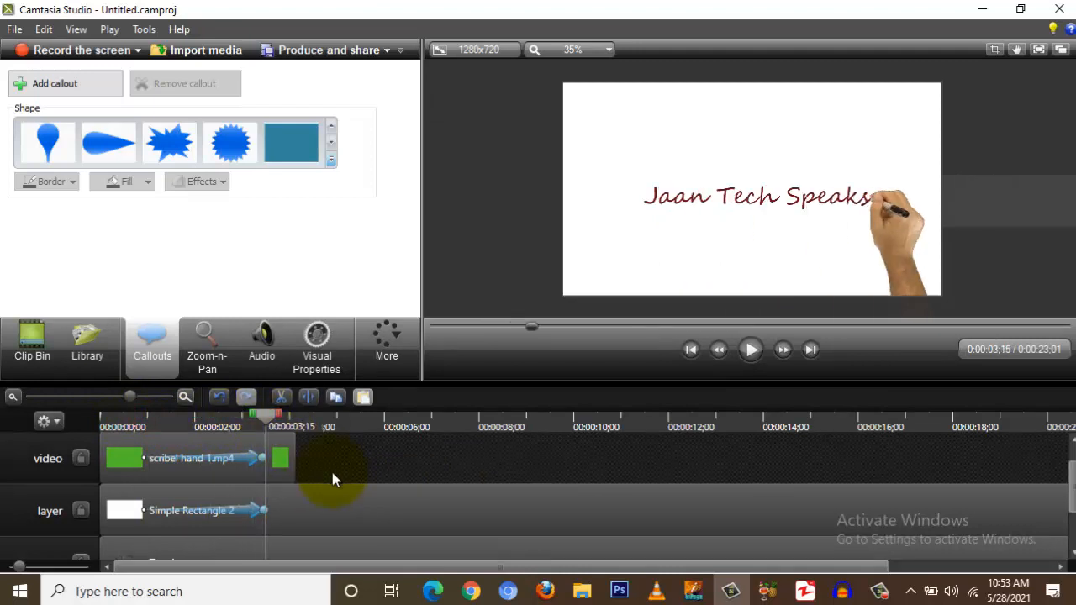
scroll(332, 476, "down", 3)
left_click(267, 525)
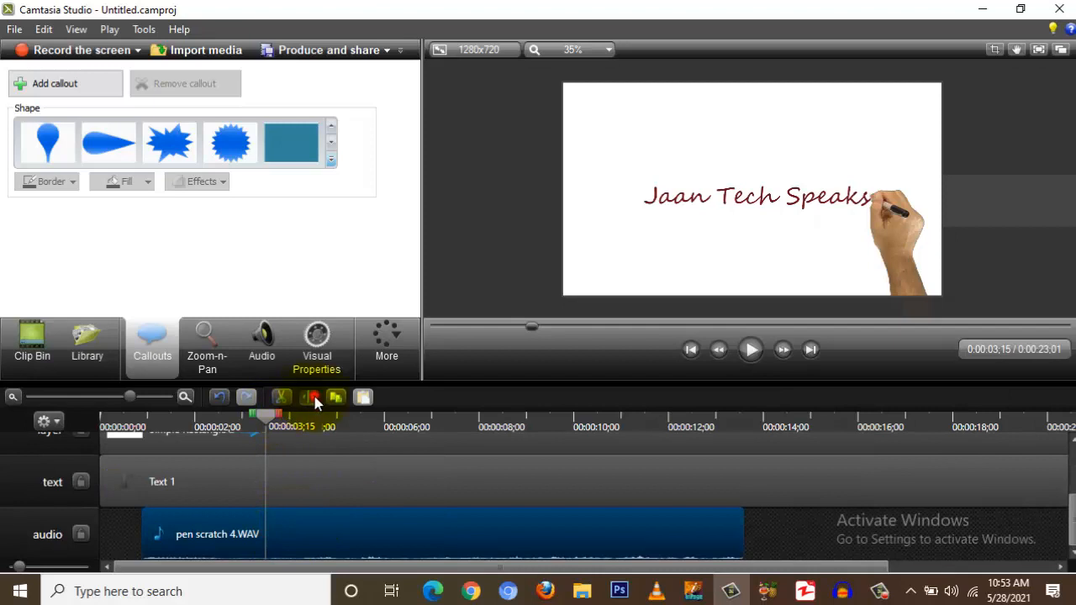
left_click(309, 397)
left_click(291, 530)
key("Delete")
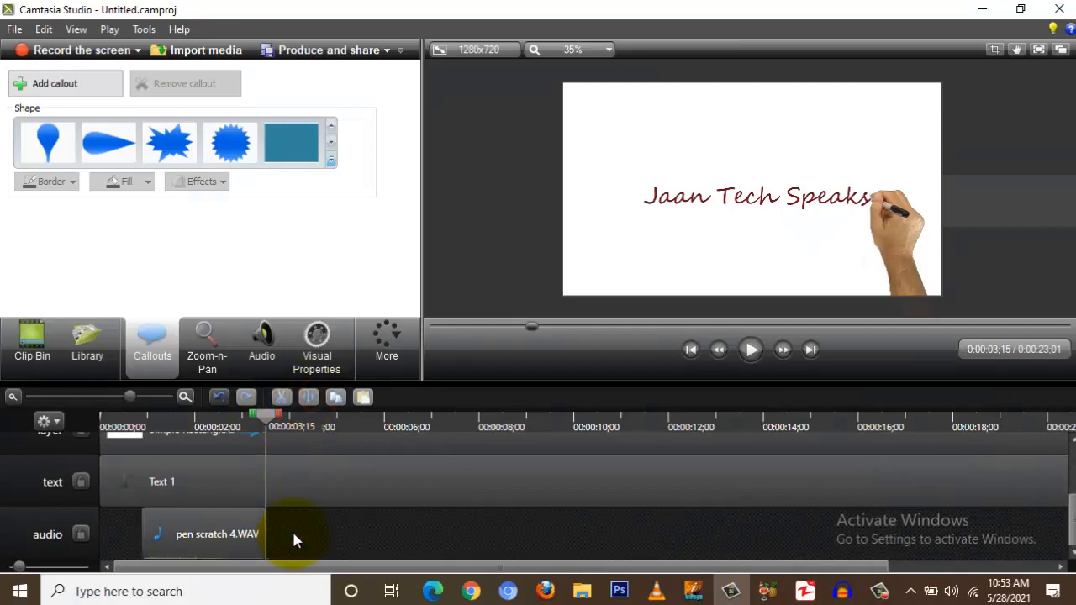
- Play the finished animation twice from the start to check the handwriting, the hand's exit and the pen sound
scroll(293, 511, "up", 2)
scroll(292, 511, "up", 3)
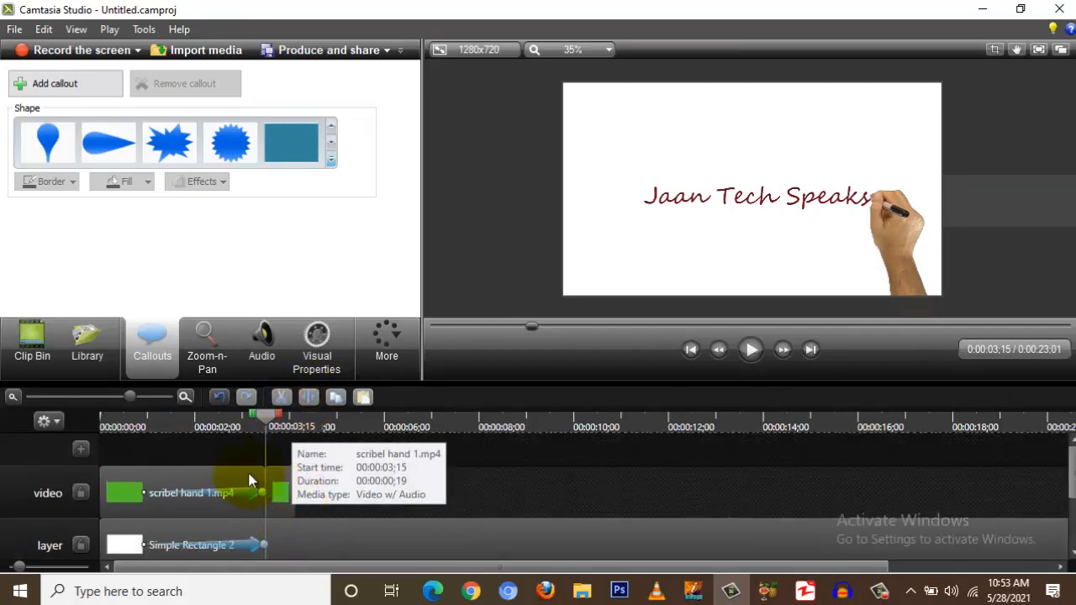
left_click_drag(150, 420, 79, 417)
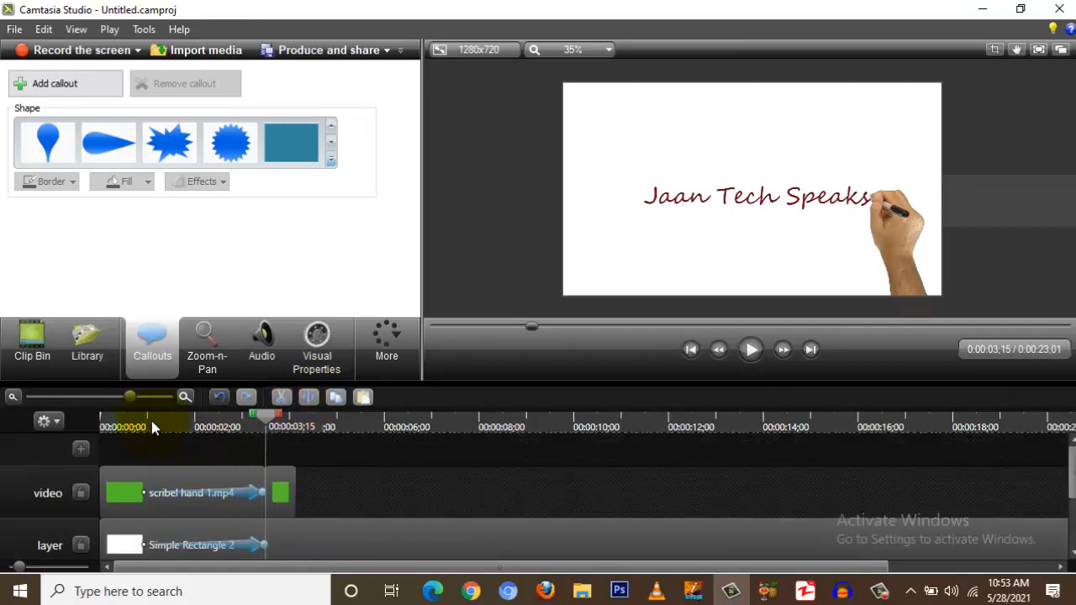
left_click(751, 349)
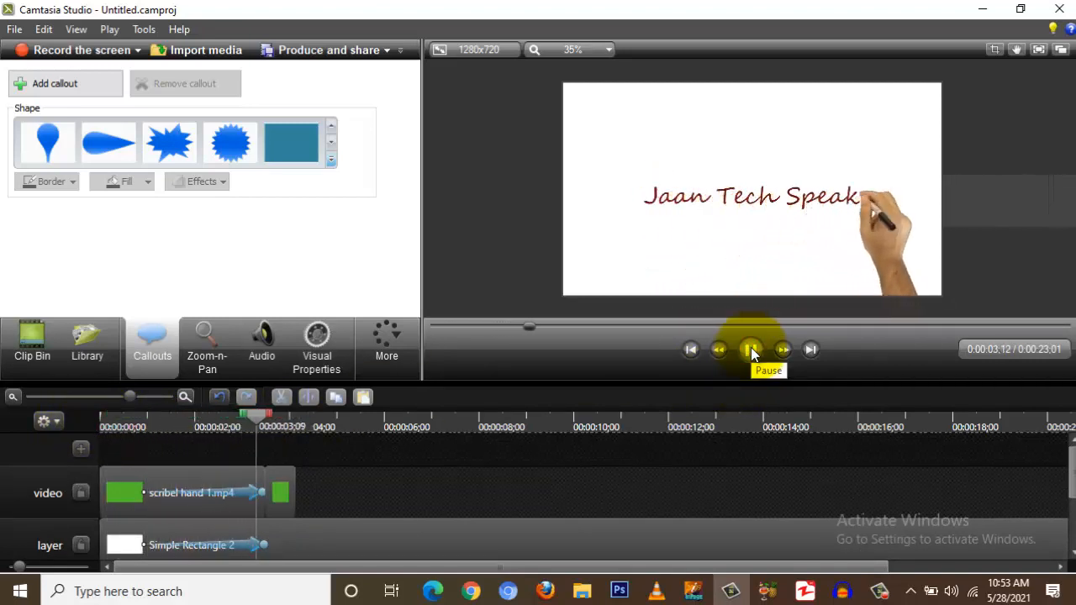
left_click(751, 349)
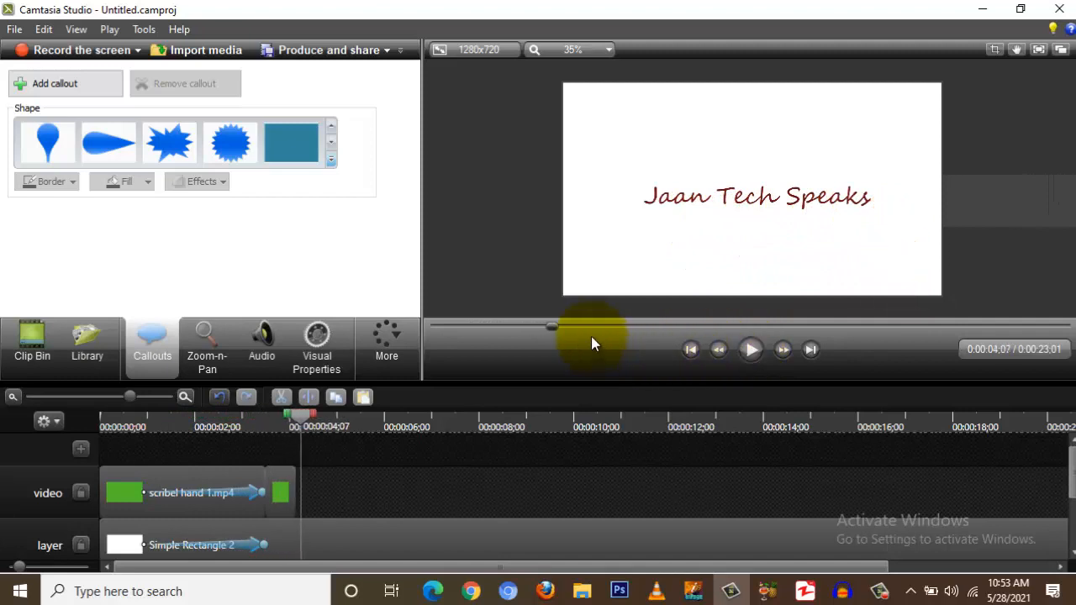
left_click_drag(541, 326, 430, 328)
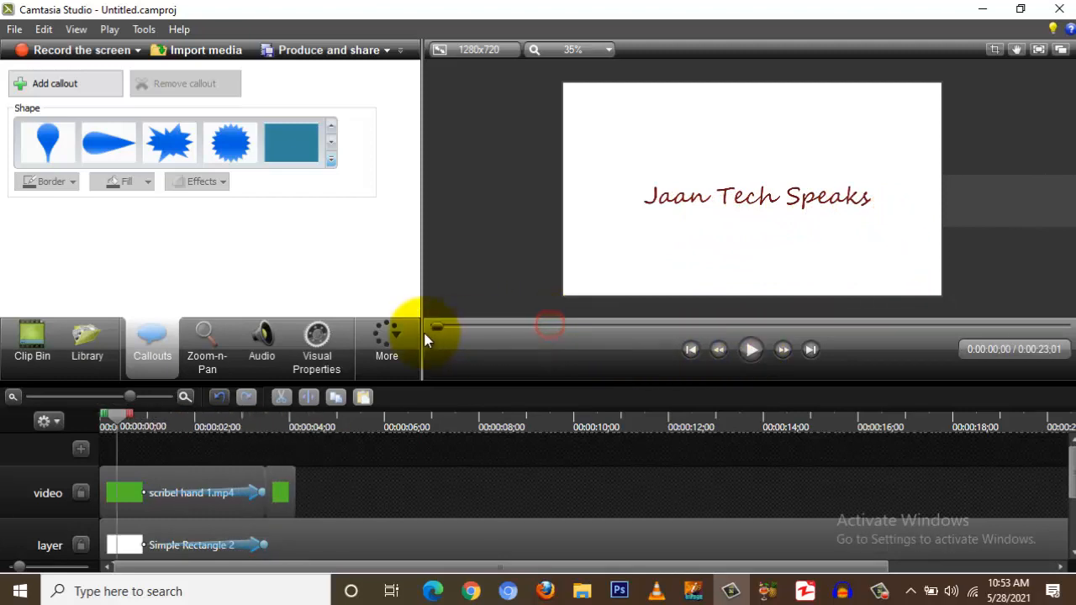
left_click(749, 349)
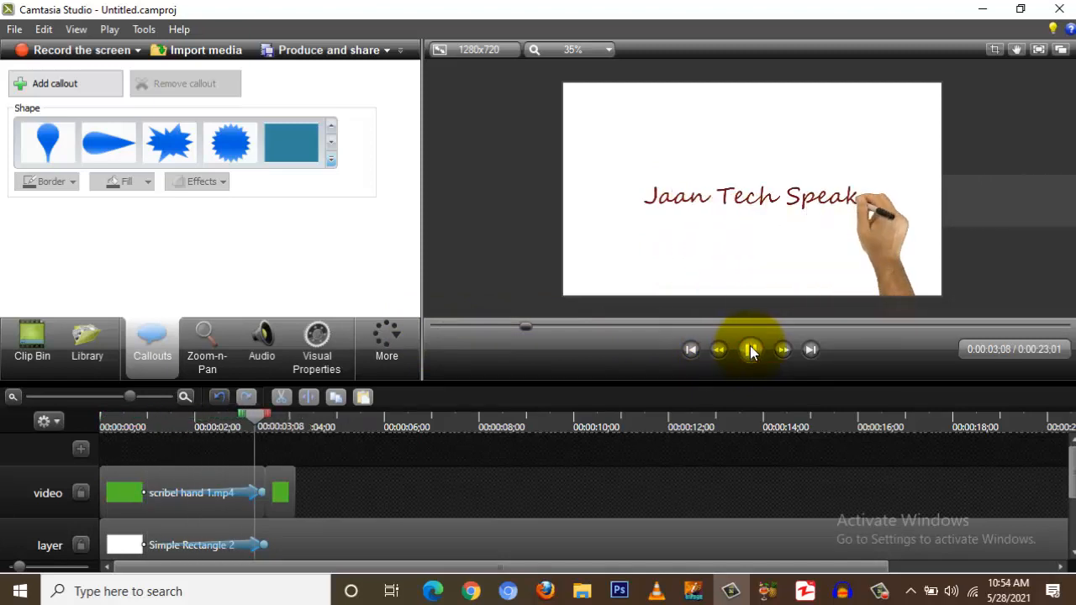
left_click(749, 349)
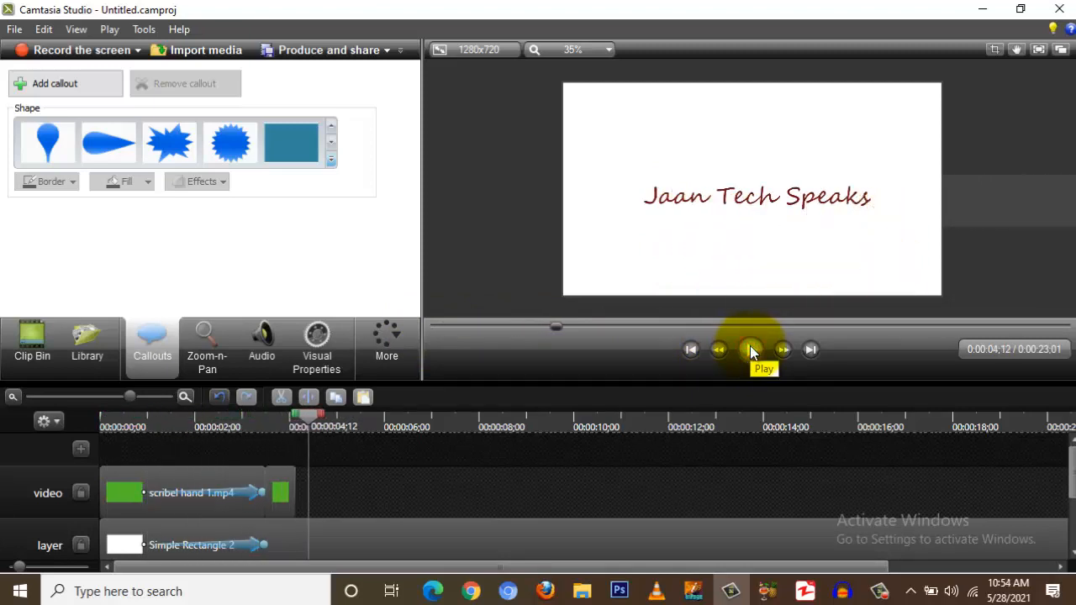